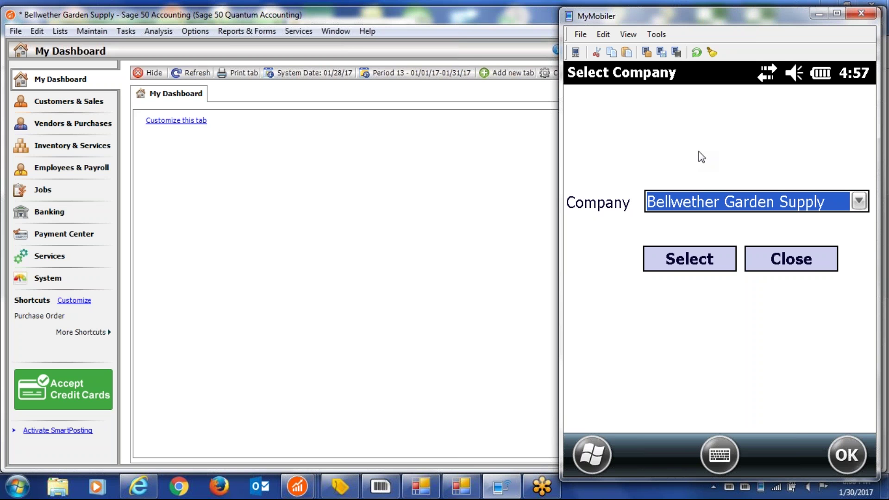
Step: Switch to Sage 50, display the Accounts Payable Purchase Order Report, and review the listed purchase orders
left_click(817, 14)
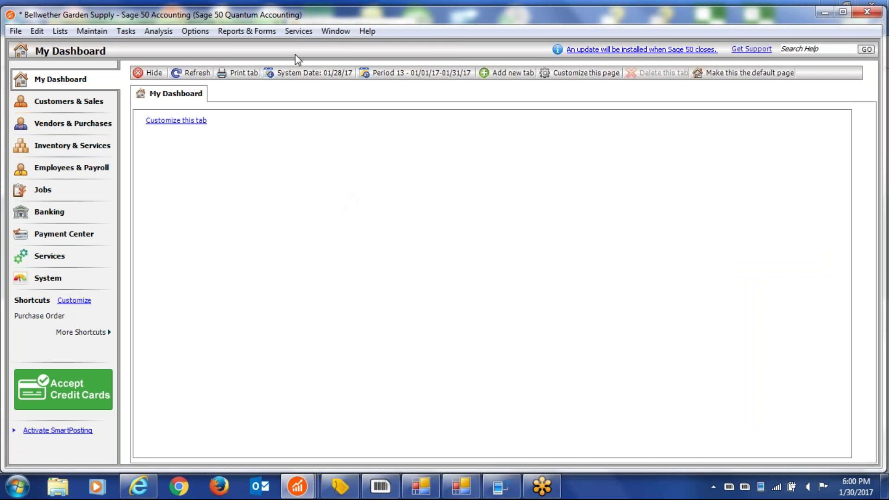
left_click(268, 33)
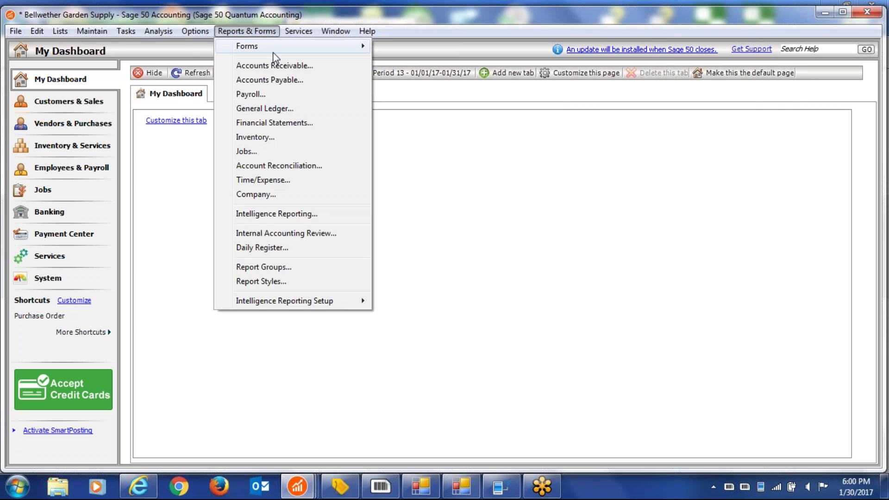
left_click(284, 78)
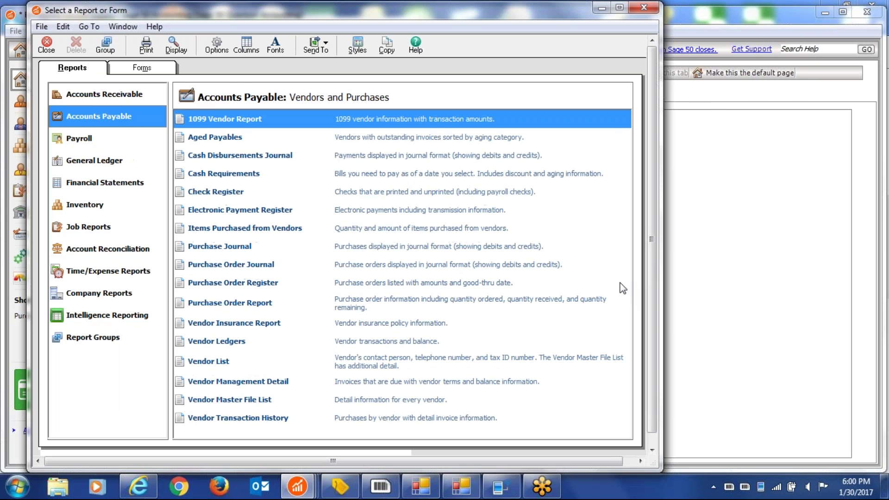
double_click(268, 301)
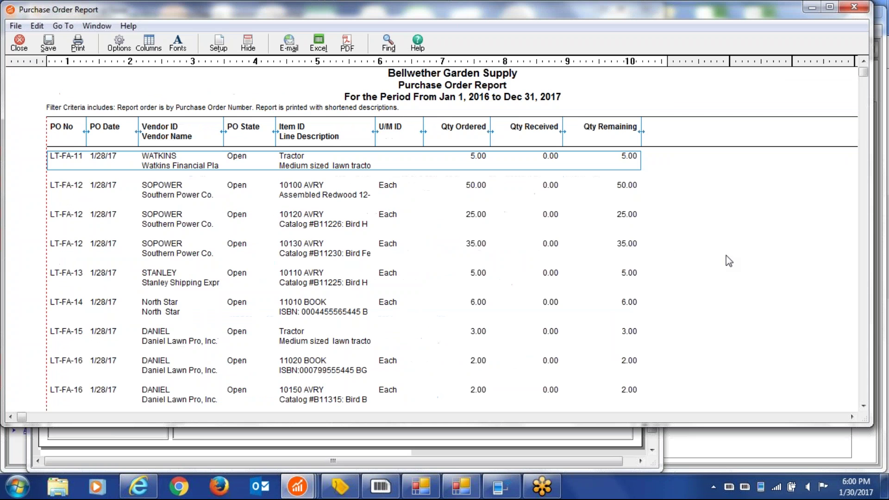
scroll(730, 262, "down", 5)
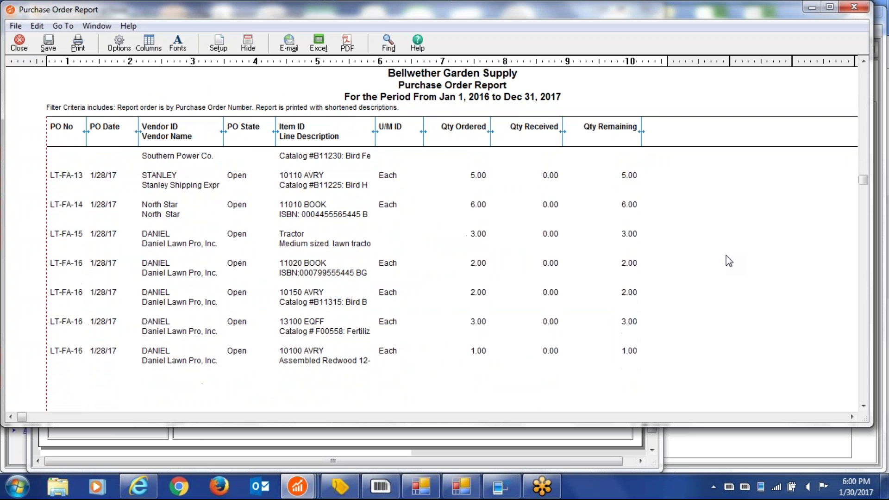
scroll(730, 262, "up", 5)
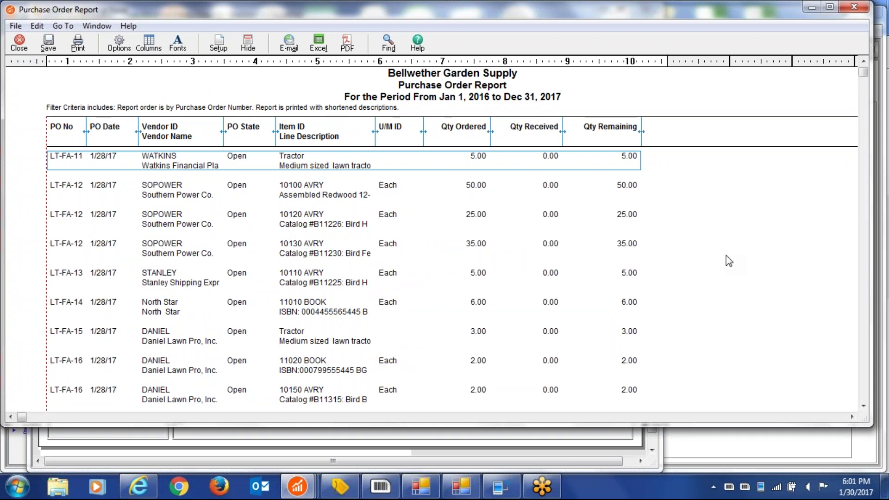
Step: Switch to MyMobiler, select the company Bellwether Garden Supply, and choose Daniel Lawn Pro, Inc. as the vendor on the Receive Order form
left_click(501, 487)
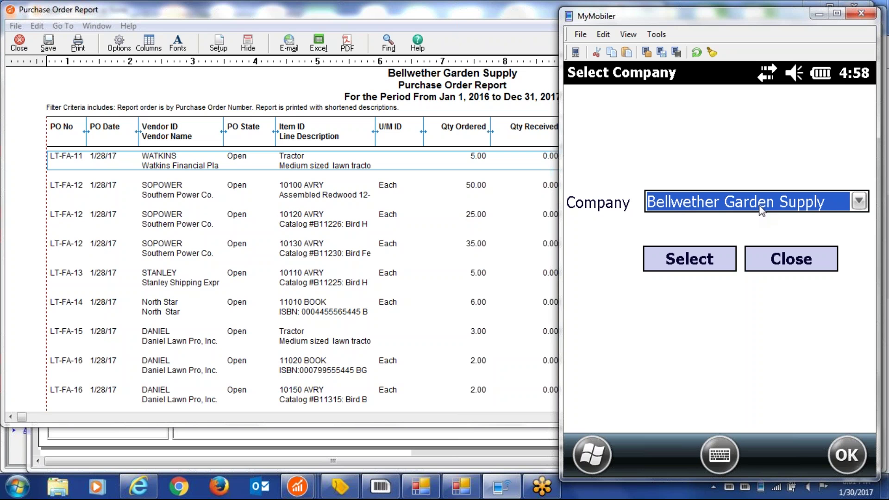
left_click(702, 265)
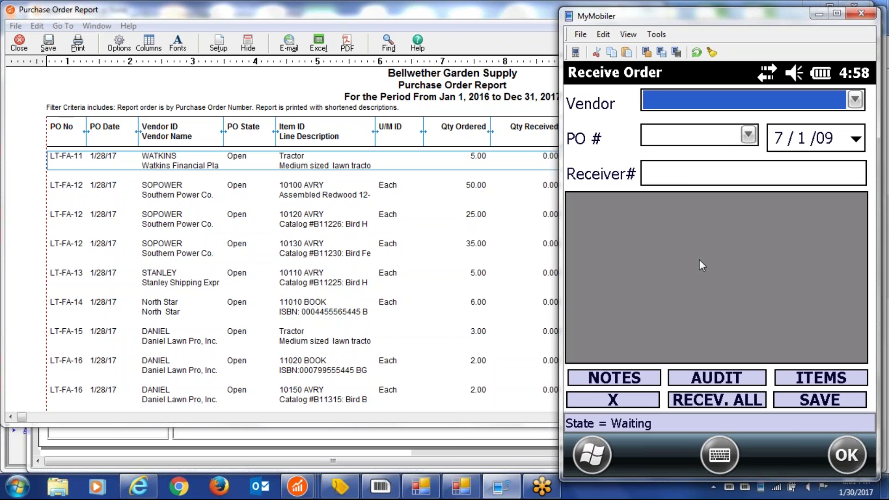
left_click(855, 100)
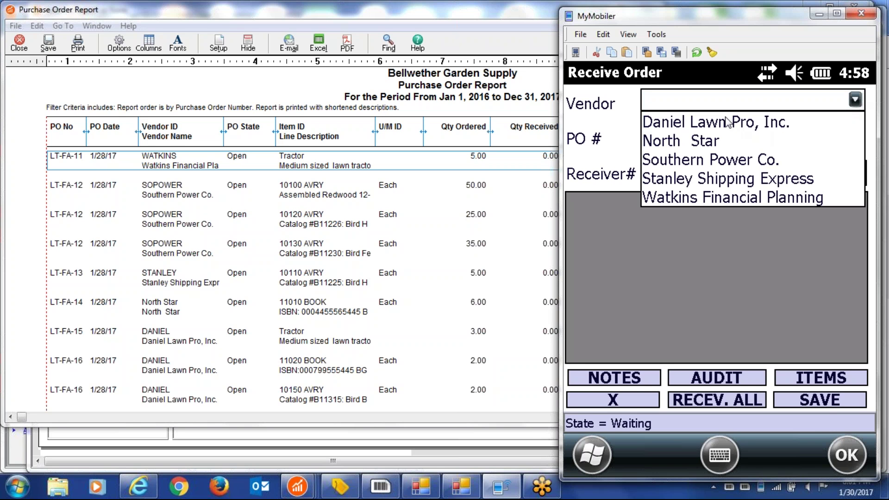
left_click(687, 124)
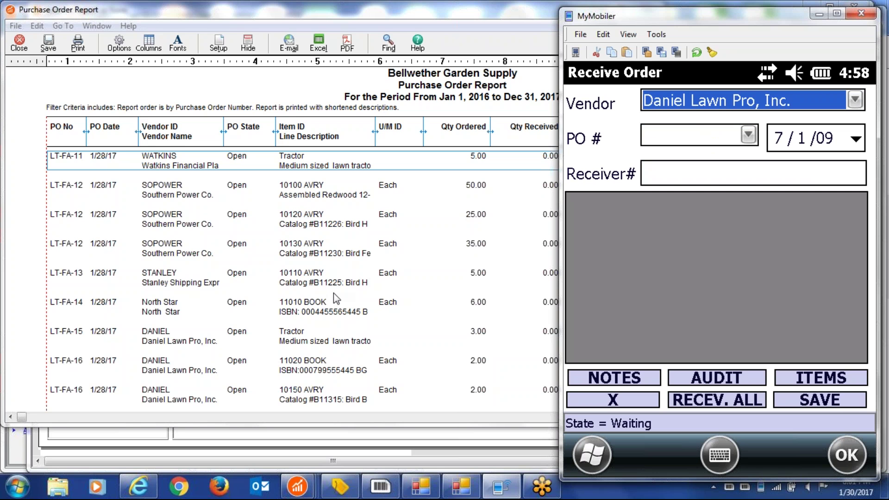
Step: Return to the Purchase Order Report in Sage 50 and look up the orders for Daniel Lawn Pro, Inc
left_click(816, 15)
left_click(861, 400)
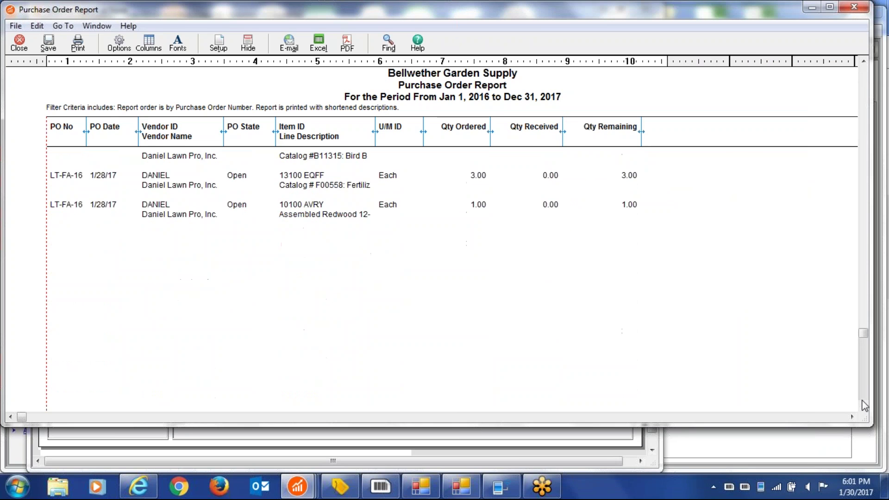
scroll(754, 279, "up", 5)
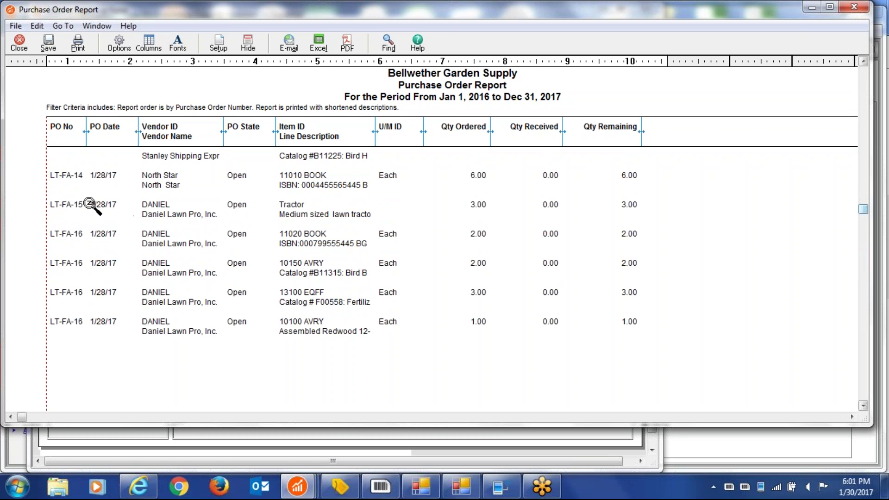
Step: In MyMobiler, set the vendor to Daniel Lawn Pro, Inc., load purchase order LT-FA-15, and select its Tractor line
left_click(502, 487)
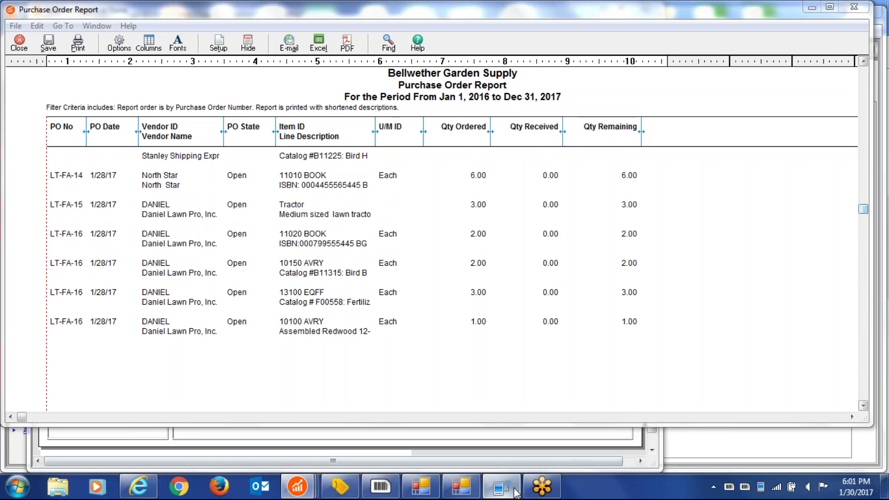
left_click(749, 135)
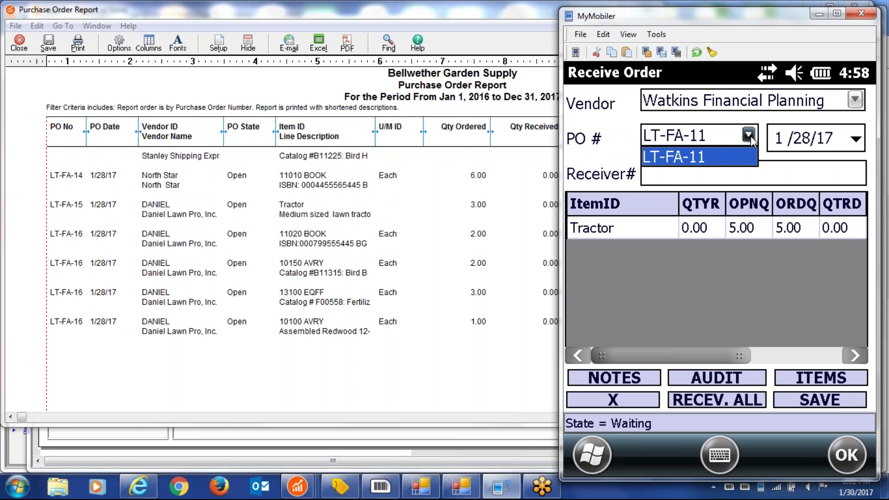
left_click(856, 99)
left_click(856, 100)
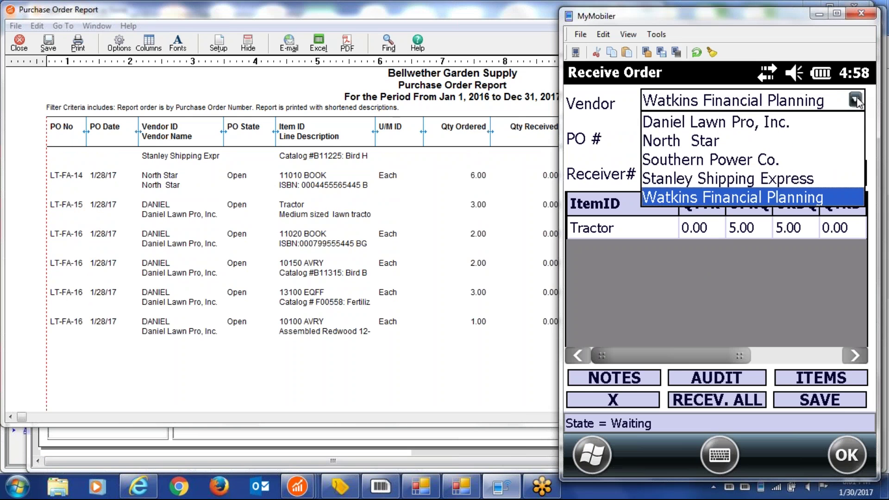
left_click(739, 124)
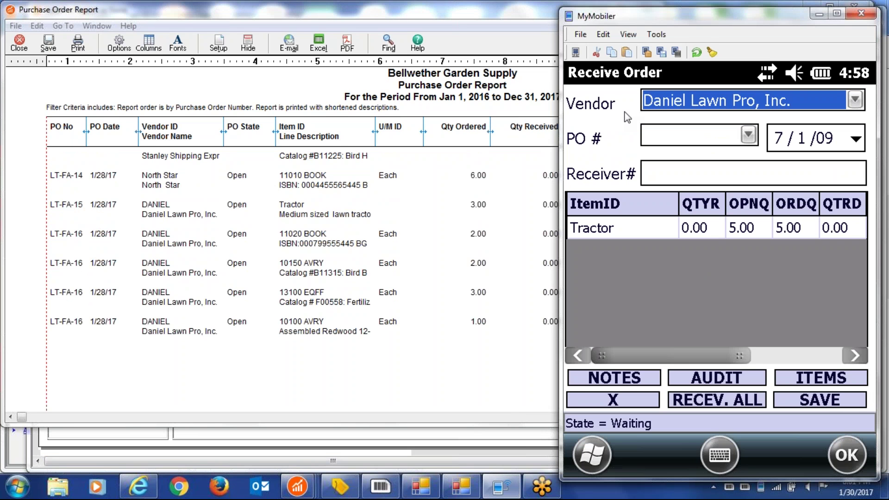
left_click(748, 135)
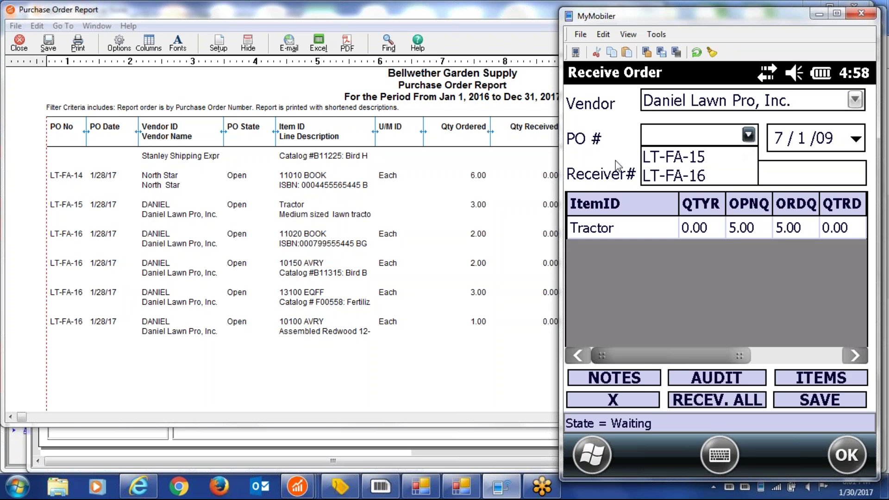
left_click(659, 160)
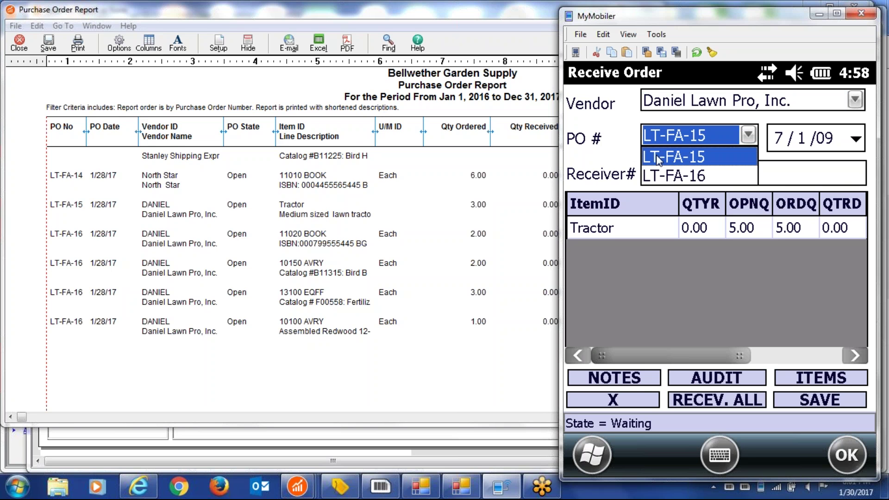
left_click(659, 159)
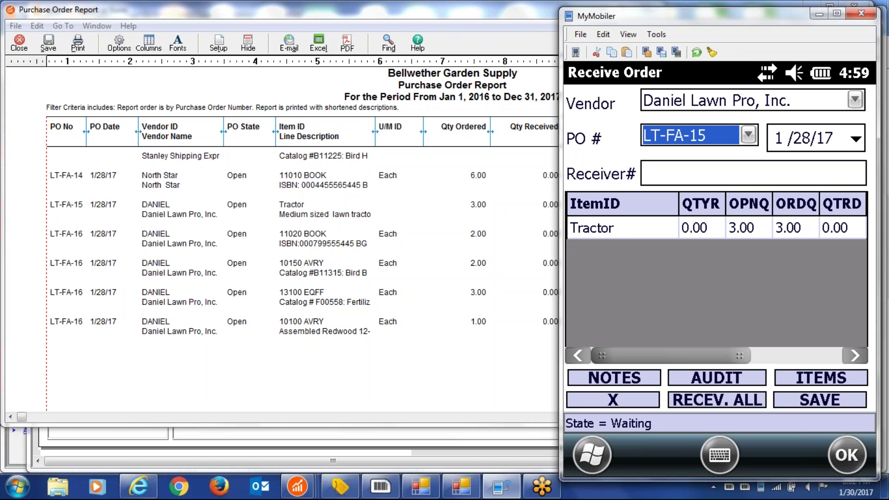
left_click(626, 234)
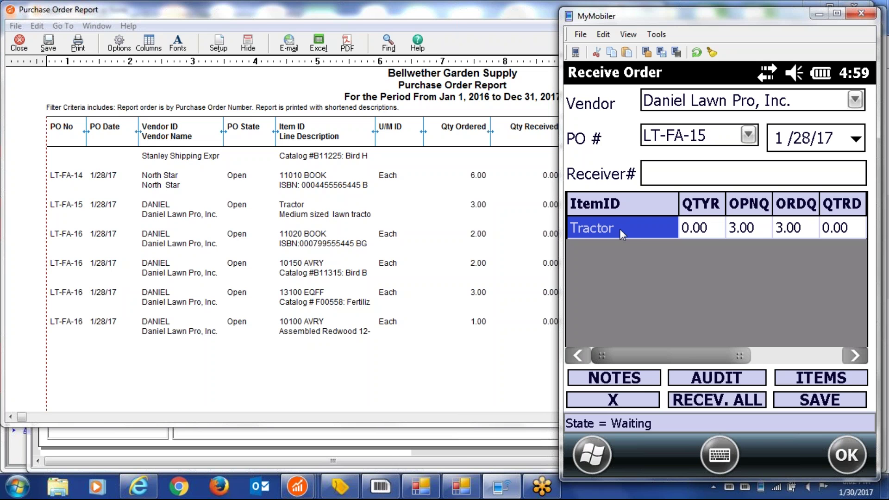
Step: Reopen the Receive Order form for Bellwether Garden Supply and load purchase order LT-FA-16 directly by its number
left_click(750, 135)
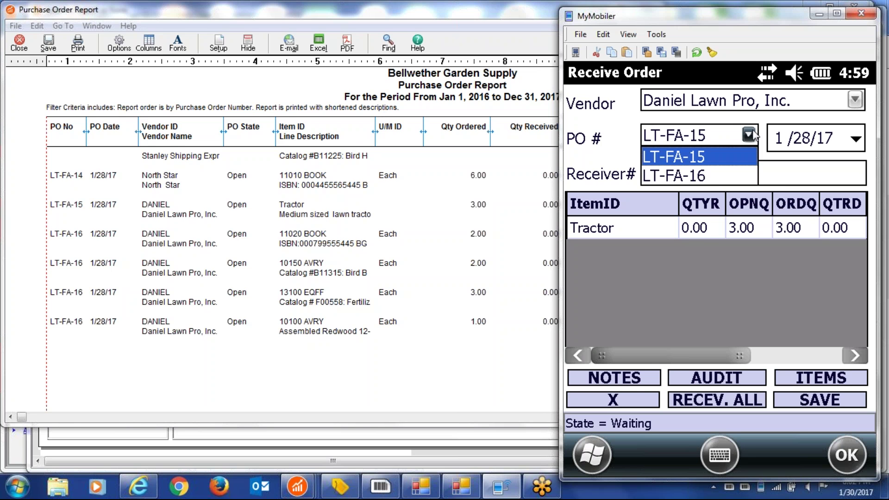
left_click(700, 181)
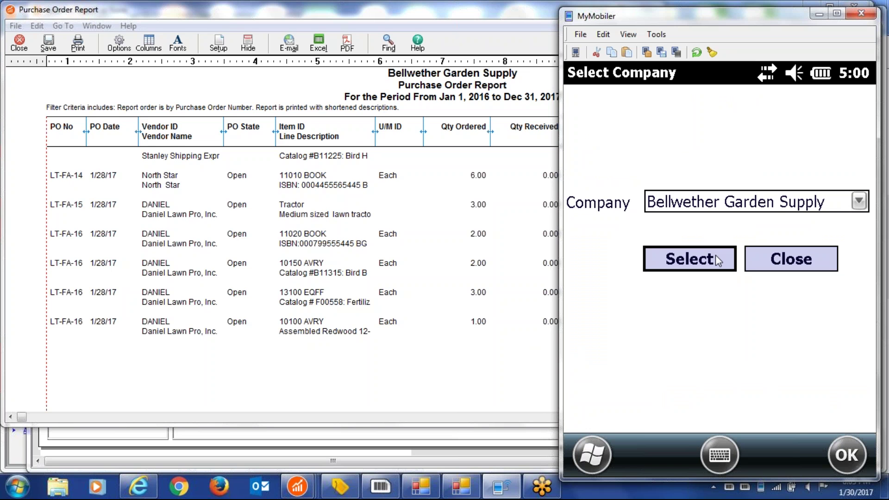
left_click(716, 259)
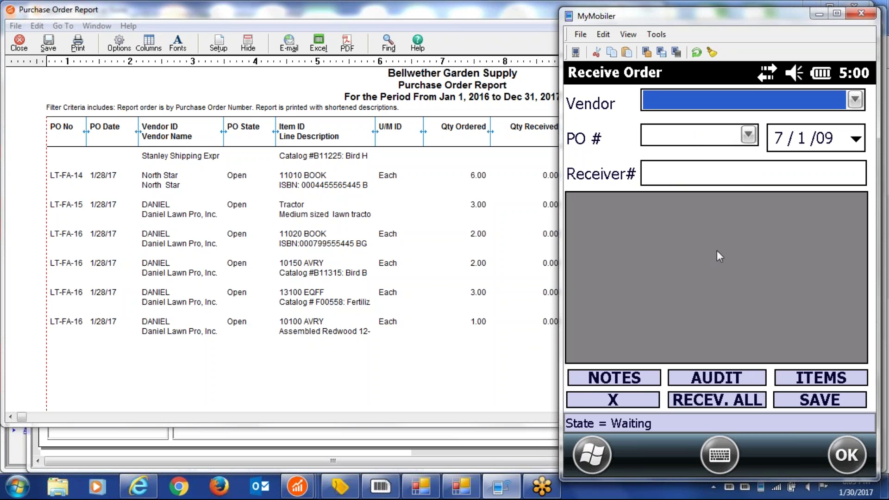
left_click(749, 135)
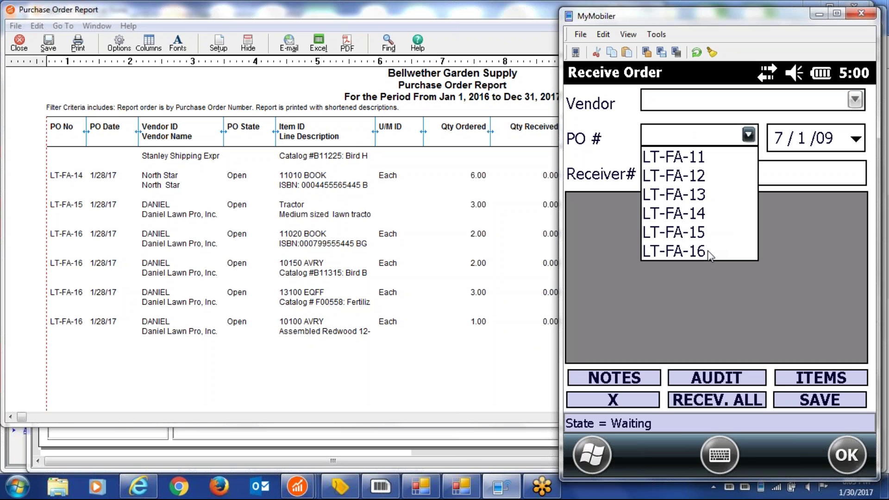
left_click(690, 252)
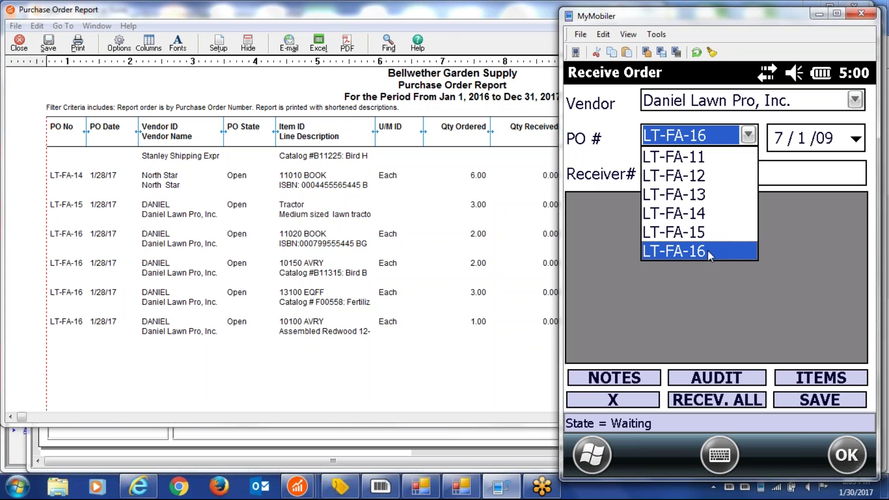
left_click(708, 250)
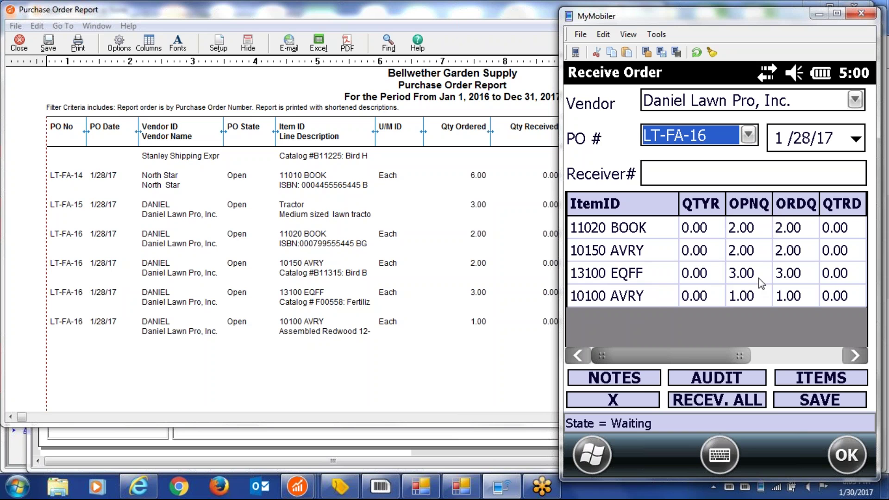
Step: Examine all columns of the LT-FA-16 line items, including quantities, unit of measure, description and row number
left_click(854, 355)
left_click(853, 356)
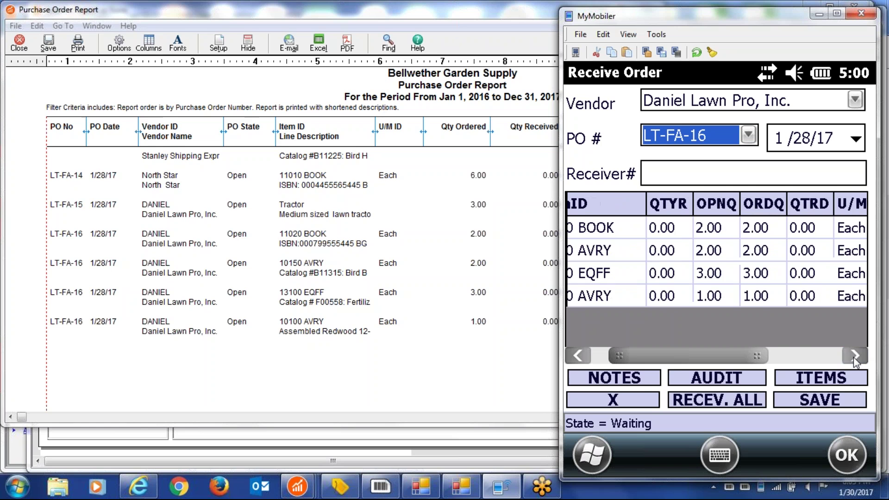
left_click(854, 356)
left_click(854, 355)
left_click(854, 356)
left_click(854, 356)
left_click(854, 356)
left_click(854, 355)
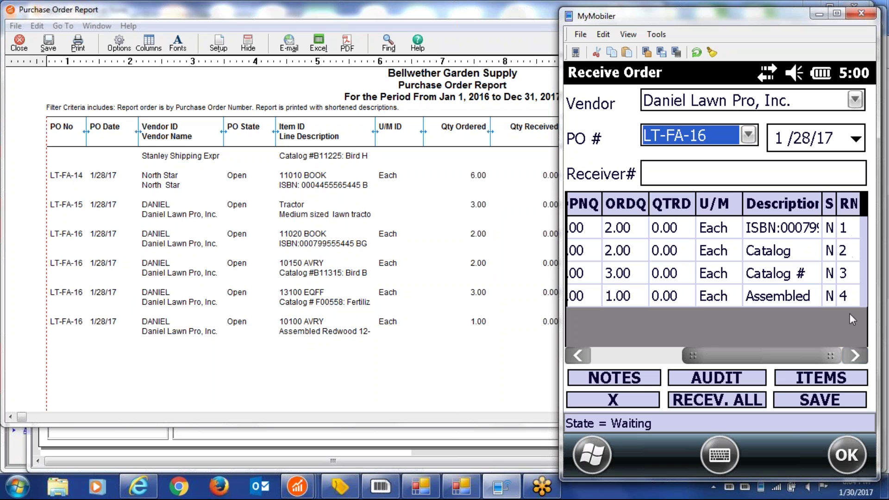
left_click_drag(777, 356, 575, 356)
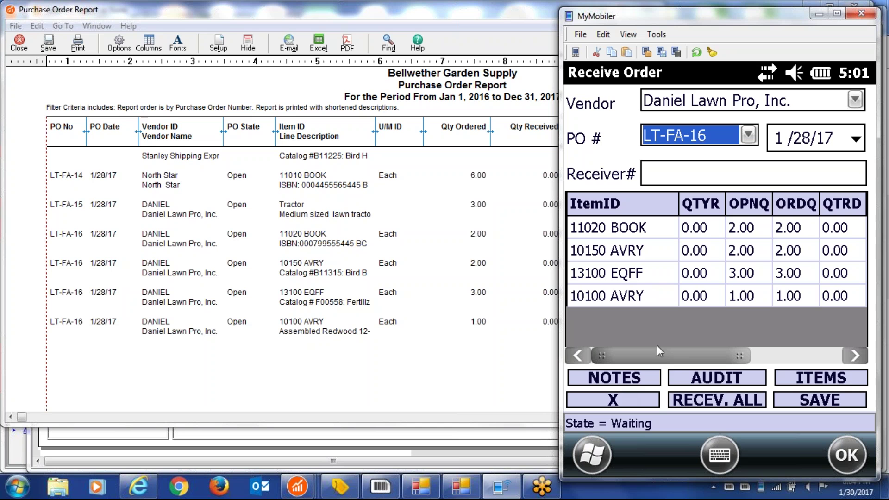
Step: Exit the mobile receiving screens, return to Sage 50, and dismiss the Purchase Order Report and the report selection window
left_click(626, 398)
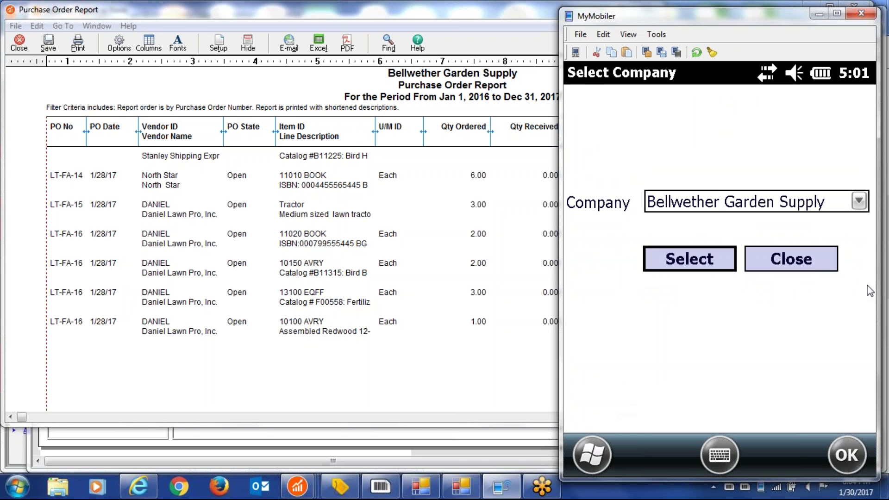
left_click(818, 257)
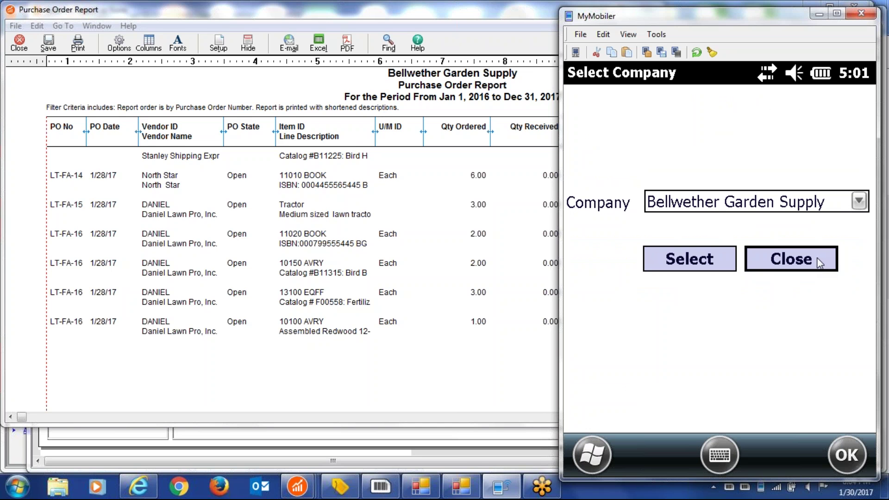
left_click(816, 13)
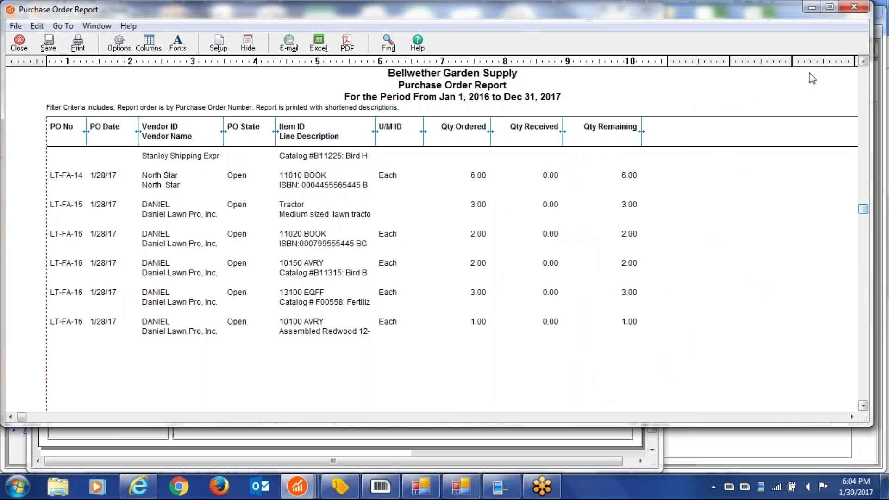
left_click(816, 10)
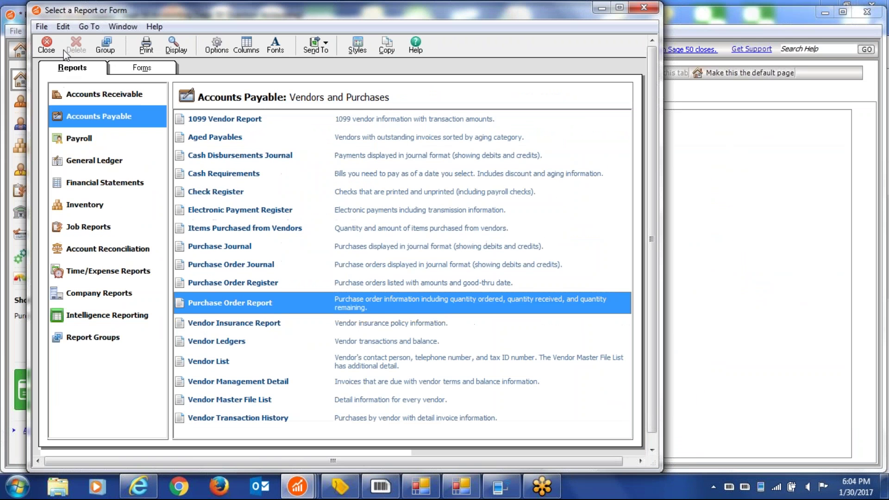
left_click(47, 44)
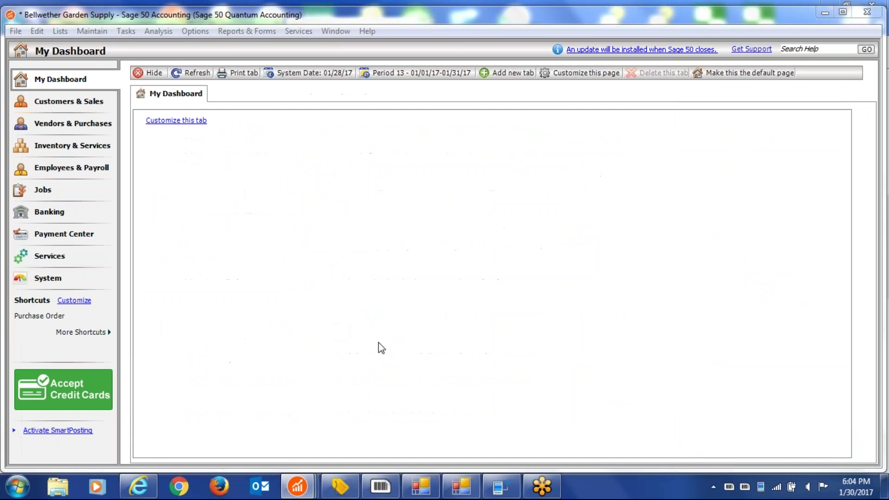
Step: Start a new purchase order for the vendor Abney and Son Contractors
left_click(125, 31)
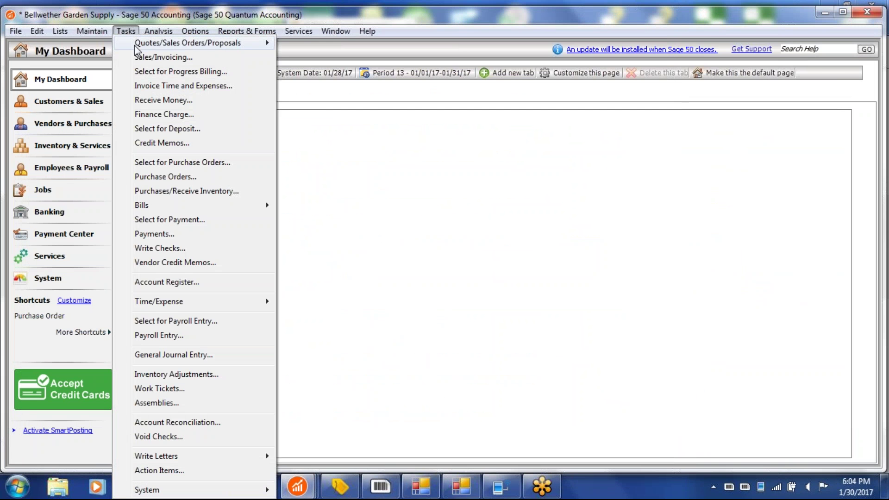
left_click(166, 177)
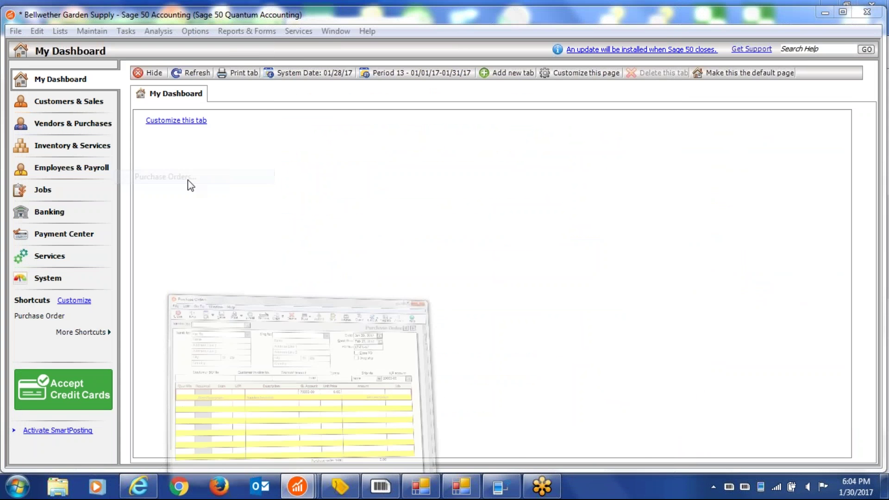
left_click(186, 154)
double_click(190, 169)
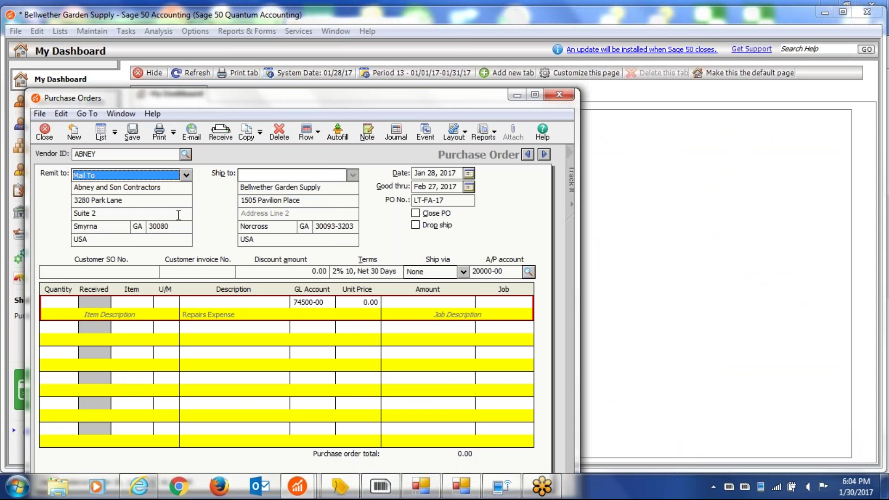
Step: Enter the first purchase order line as 1 of item 11020 BOOK, BGS Landscaping Techniques
left_click(57, 304)
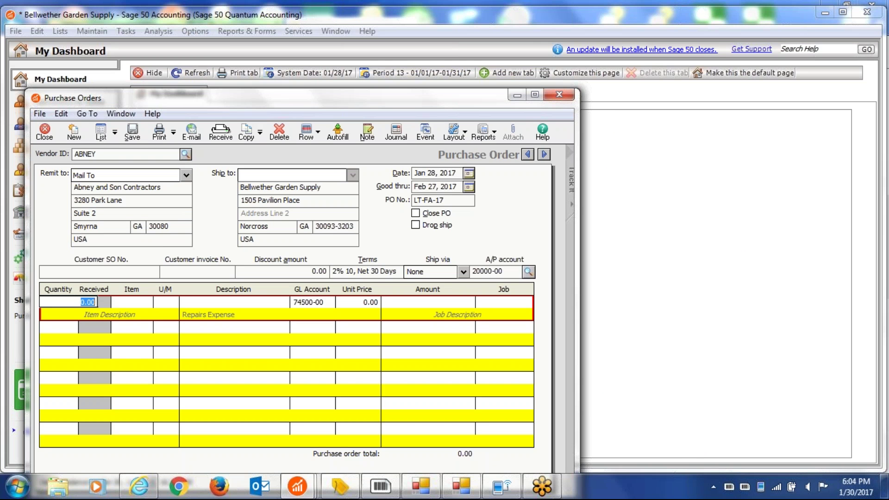
type("1")
key("Tab")
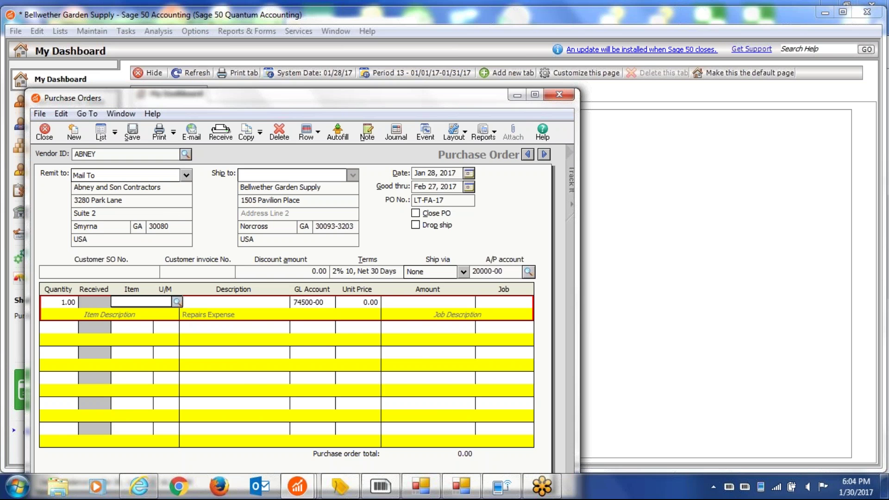
left_click(176, 302)
double_click(263, 396)
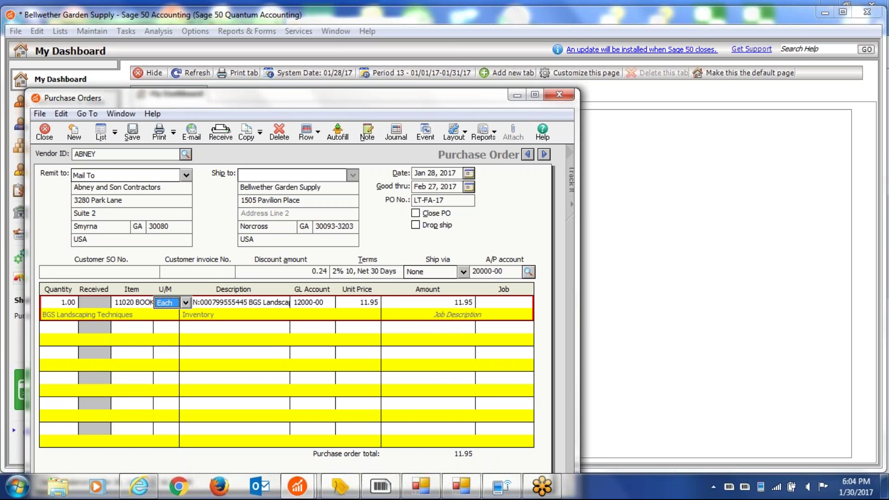
Step: Add a second line for 20 of item 10150 AVRY, Bird Bath - Stone Gothic 2pc., and save the purchase order
left_click(82, 328)
type("10.00")
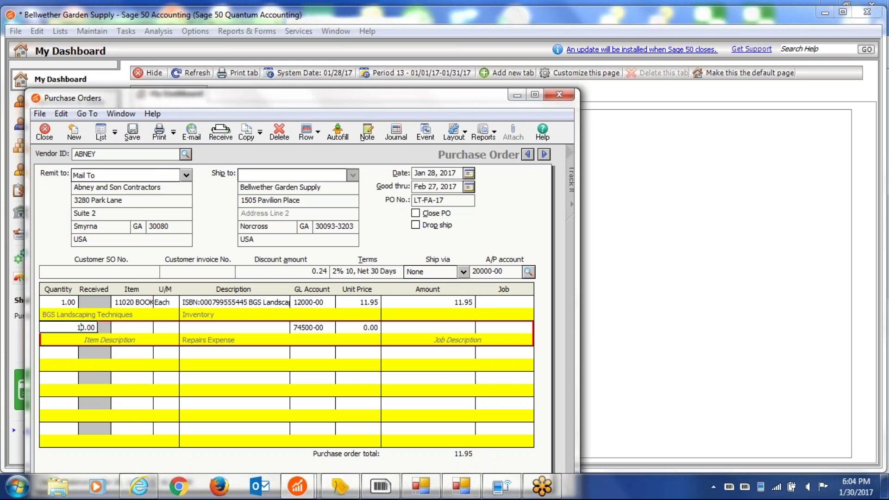
key("BackSpace")
type("2")
key("Tab")
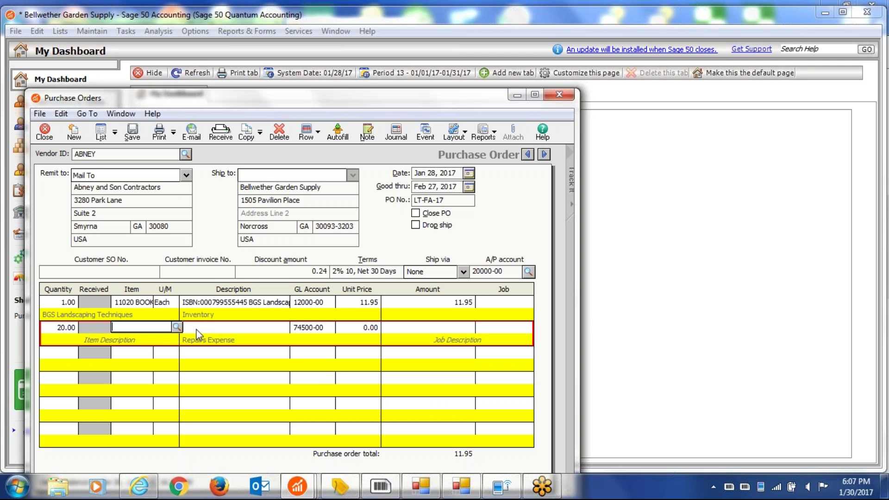
left_click(177, 328)
left_click(296, 406)
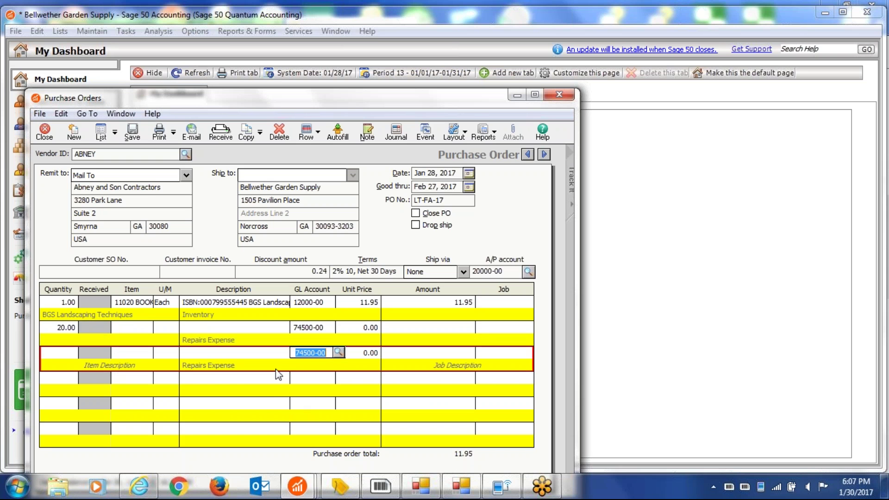
left_click(175, 330)
left_click(143, 327)
left_click(177, 328)
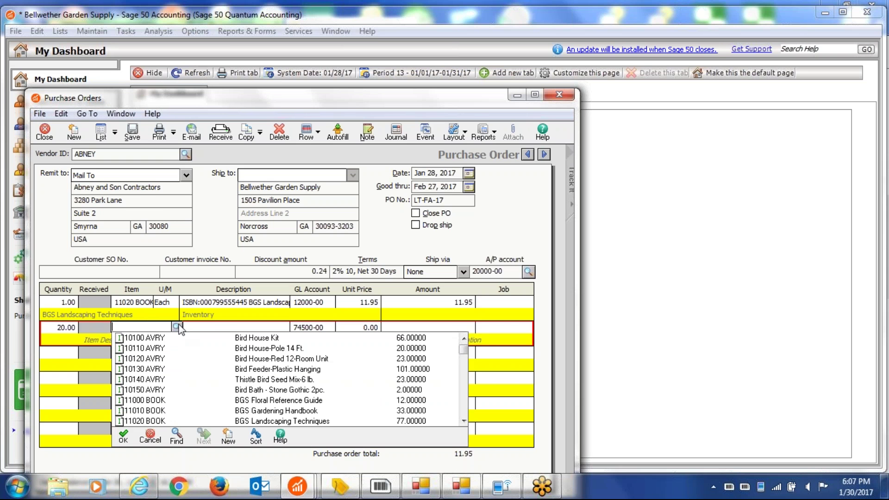
double_click(289, 389)
left_click(289, 389)
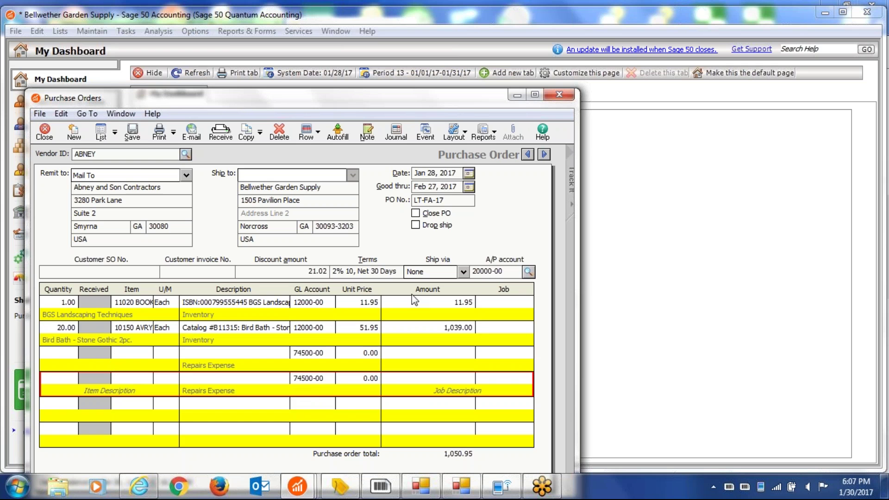
left_click(132, 132)
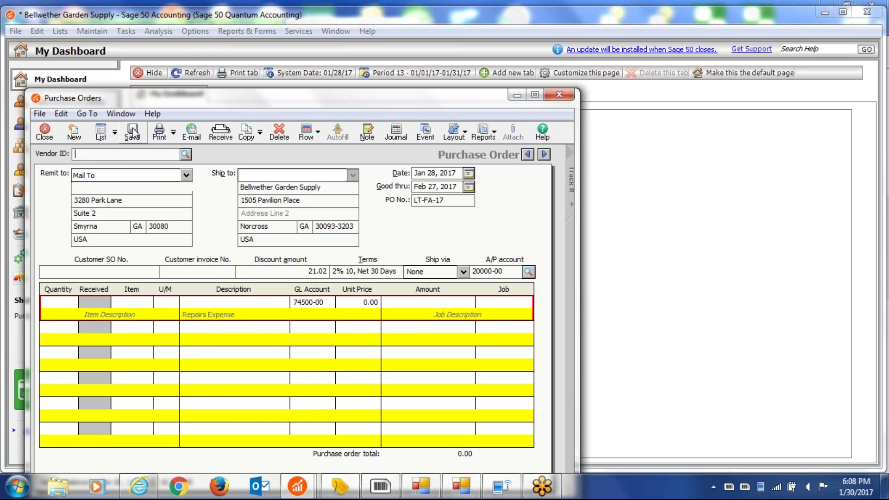
Step: Create and save another purchase order for Abney and Son Contractors with 2 of the Tractor item
left_click(186, 154)
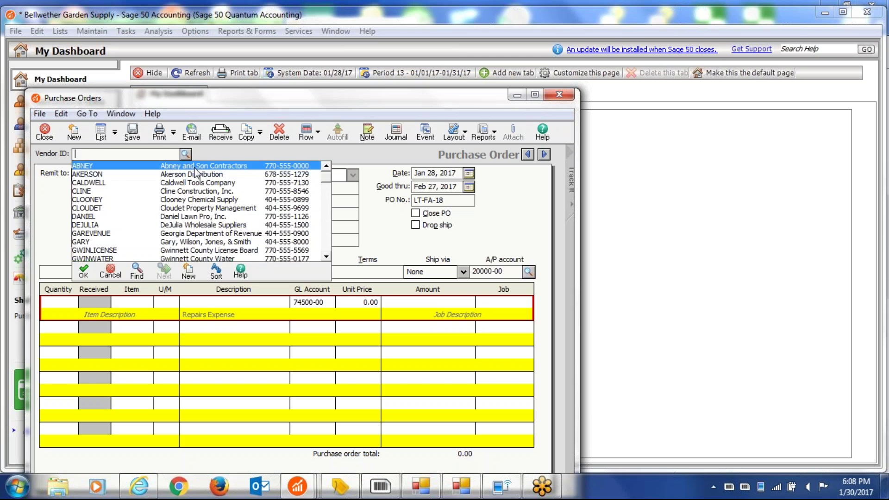
double_click(196, 171)
left_click(74, 305)
type("2")
key("Tab")
type("Tractor")
key("Tab")
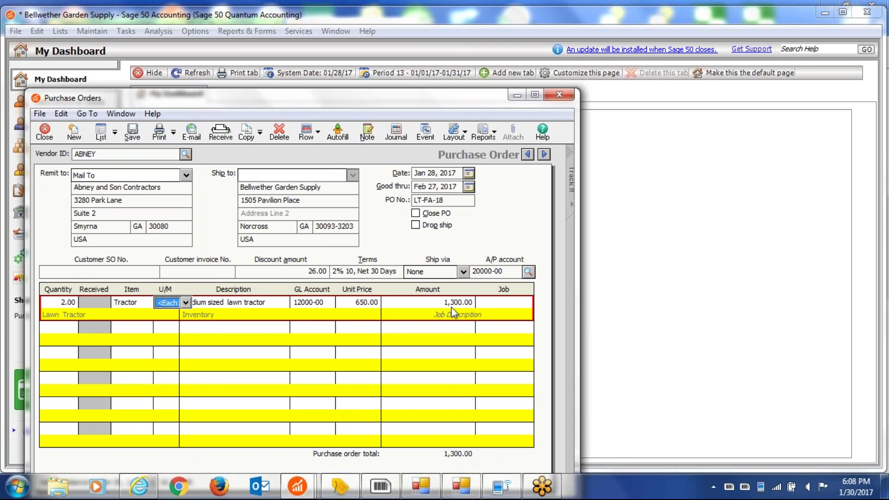
left_click(132, 135)
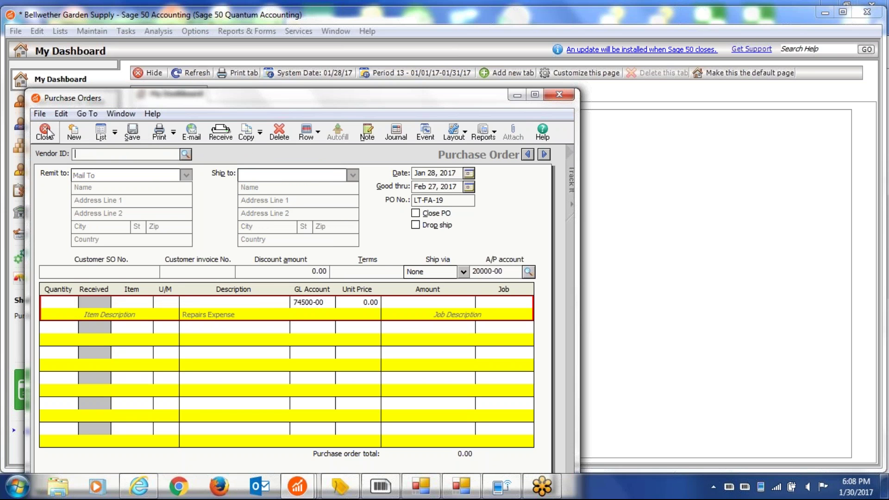
Step: Switch to MyMobiler and open the purchase Receive Order form for the company Bellwether Garden Supply
left_click(517, 95)
left_click(513, 485)
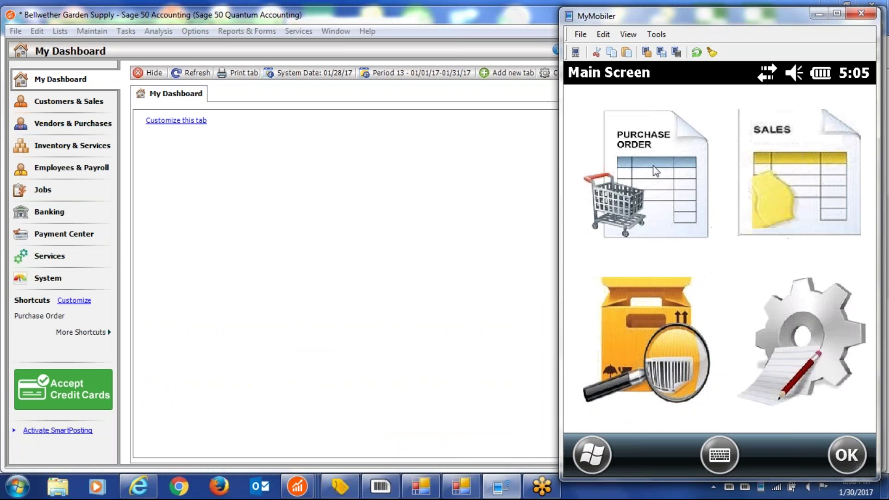
left_click(656, 171)
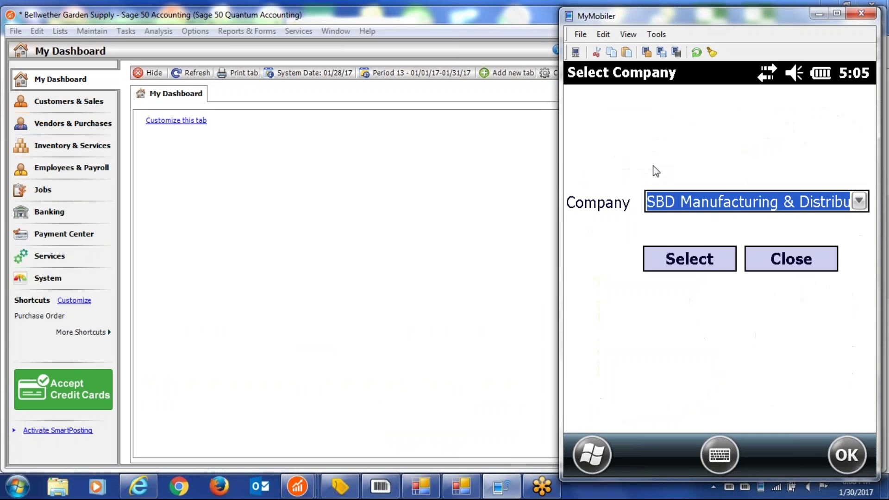
left_click(860, 202)
left_click(733, 246)
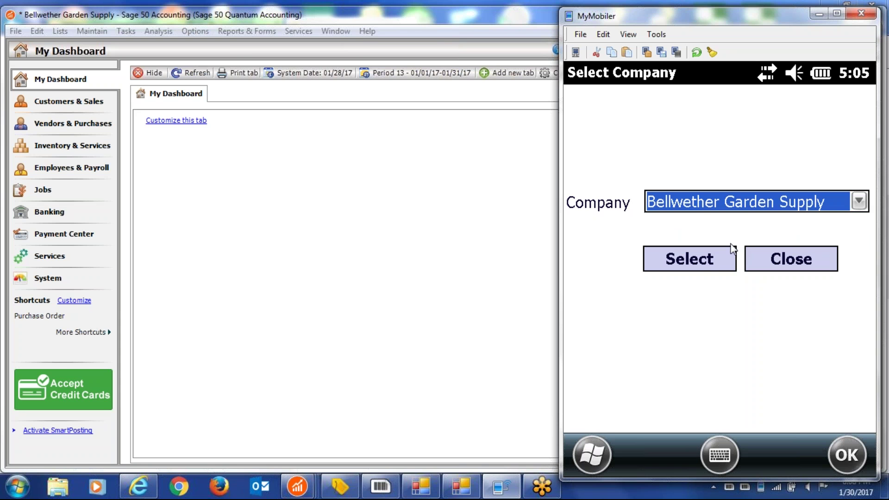
left_click(708, 257)
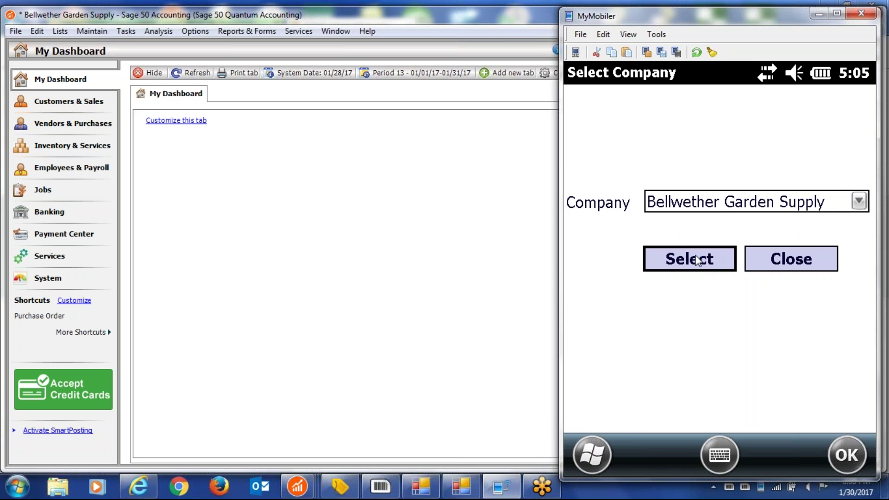
left_click(698, 261)
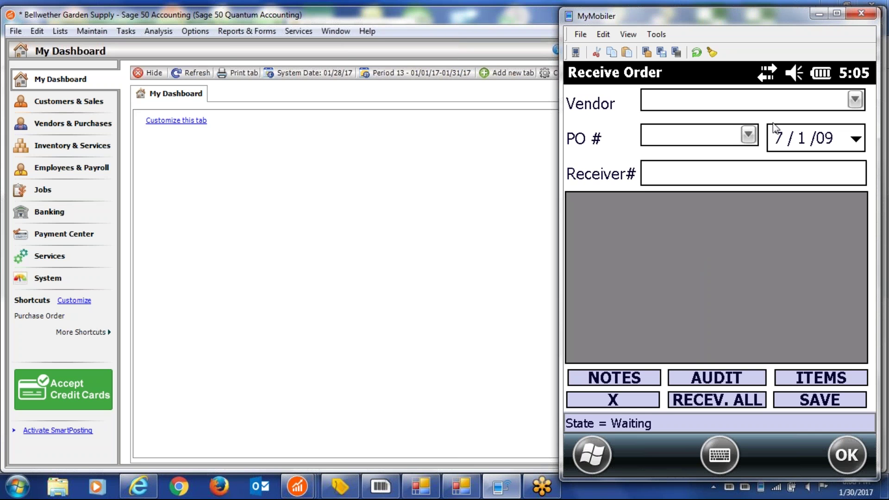
Step: Check which vendors can be chosen for receiving, exit the mobile receiving screens and return to Sage 50
left_click(856, 99)
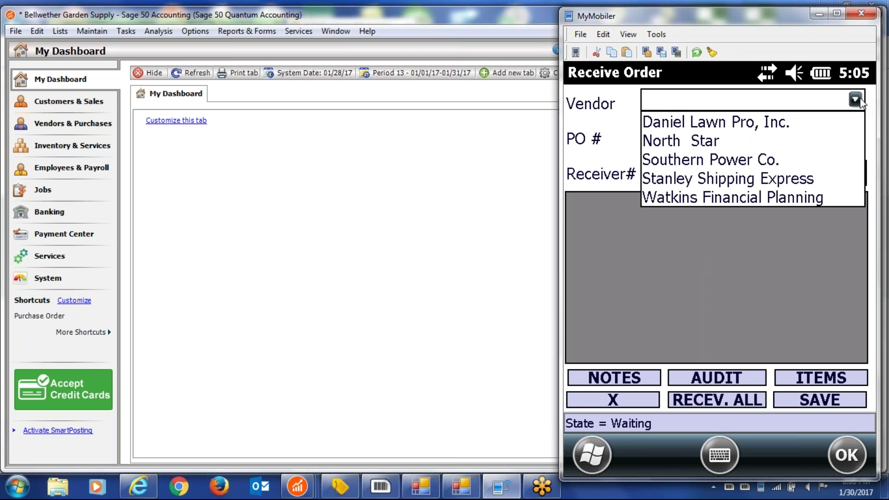
left_click(655, 325)
left_click(612, 399)
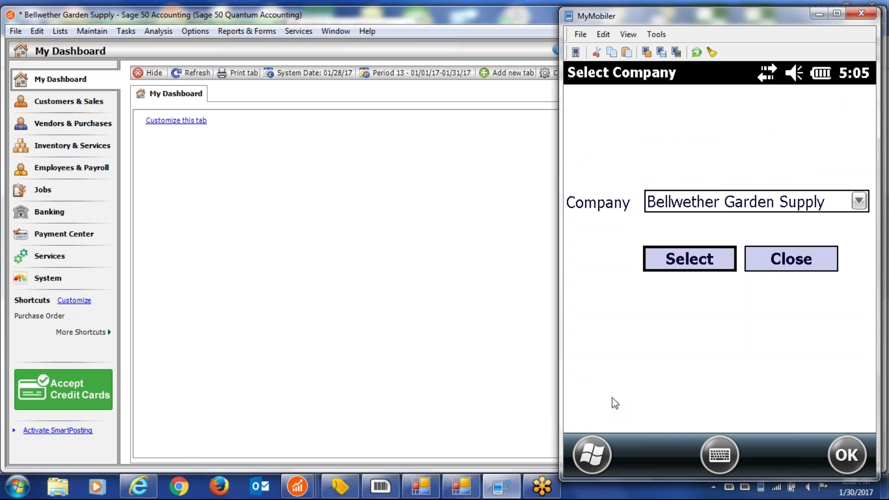
left_click(774, 264)
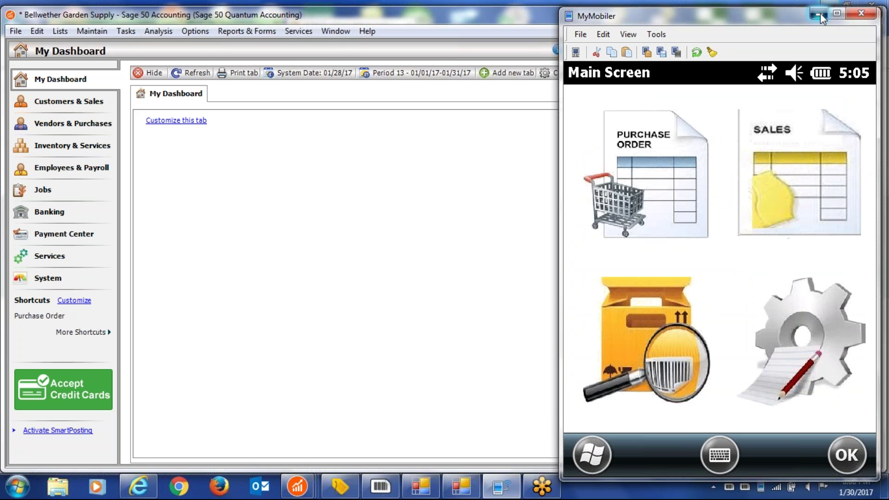
left_click(821, 13)
Step: Start a new sales order for the customer Aldred Builders, Inc
left_click(130, 32)
mouse_move(158, 31)
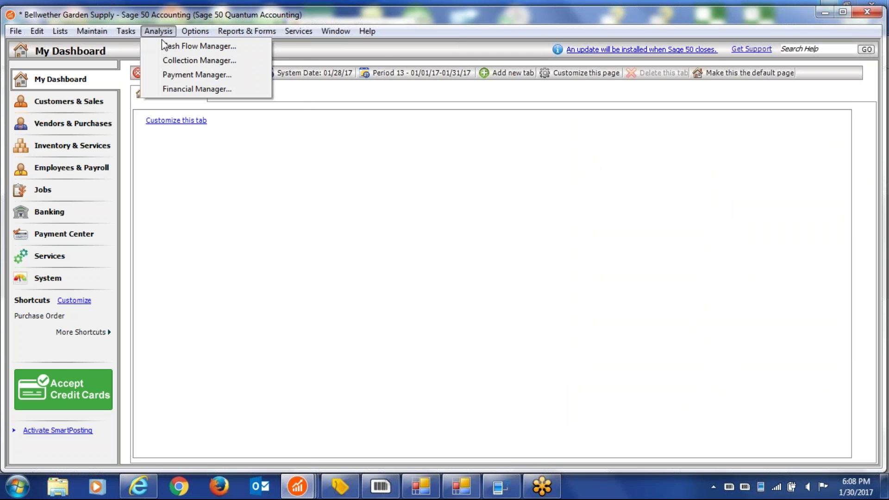
mouse_move(126, 31)
mouse_move(146, 47)
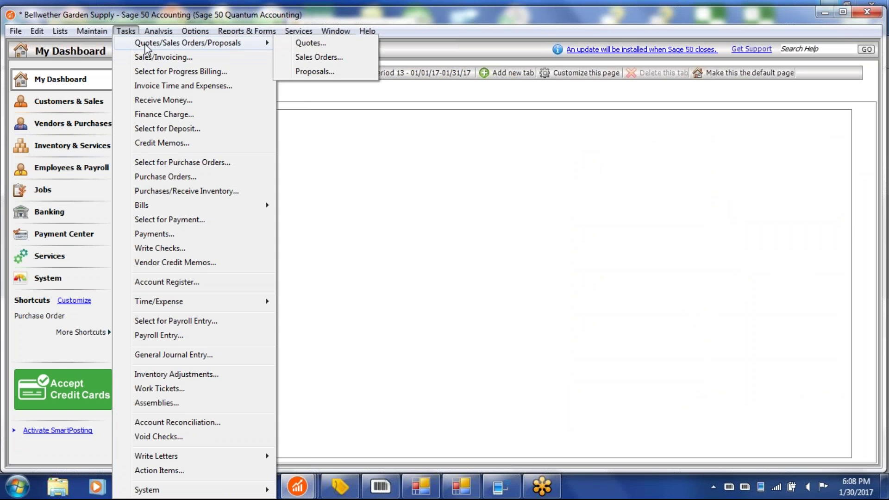
left_click(299, 57)
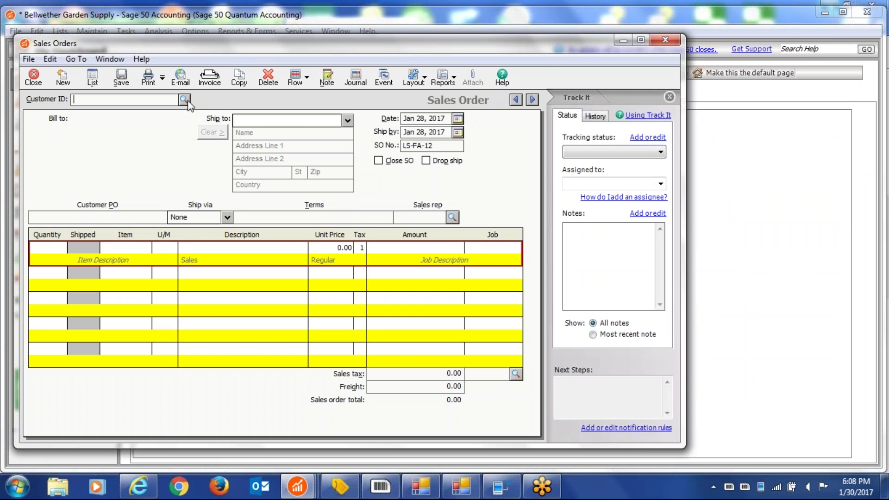
left_click(186, 100)
left_click(216, 109)
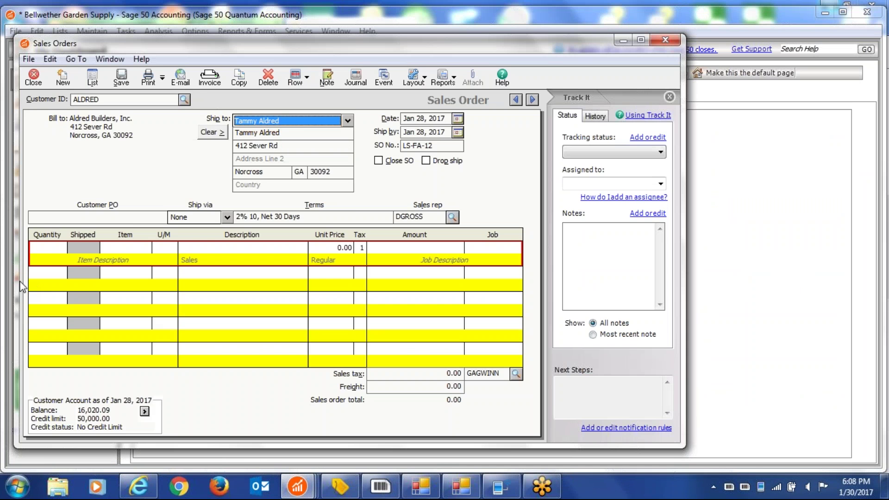
Step: Enter a sales order line for 3 of the Tractor item and save the order
left_click(59, 245)
type("1")
key("Tab")
left_click(52, 248)
type("3")
key("Tab")
type("tr")
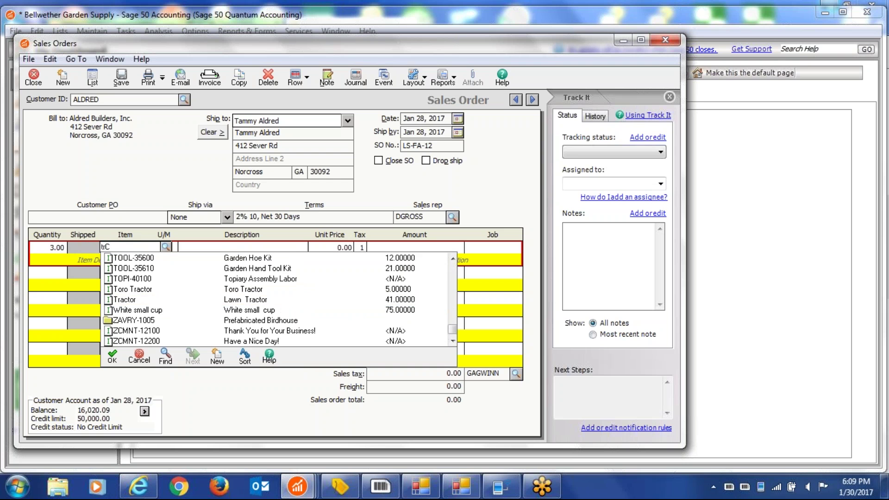
type("actor")
key("Return")
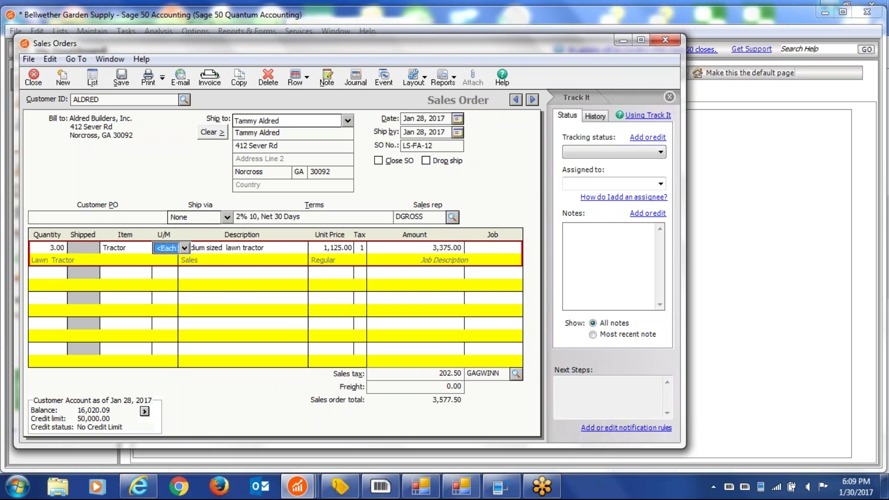
left_click(121, 76)
Step: Start another sales order for Aldred Builders, Inc. with 4 of item 10110 AVRY, Bird House-Pole 14 Ft
left_click(185, 100)
double_click(191, 116)
left_click(51, 248)
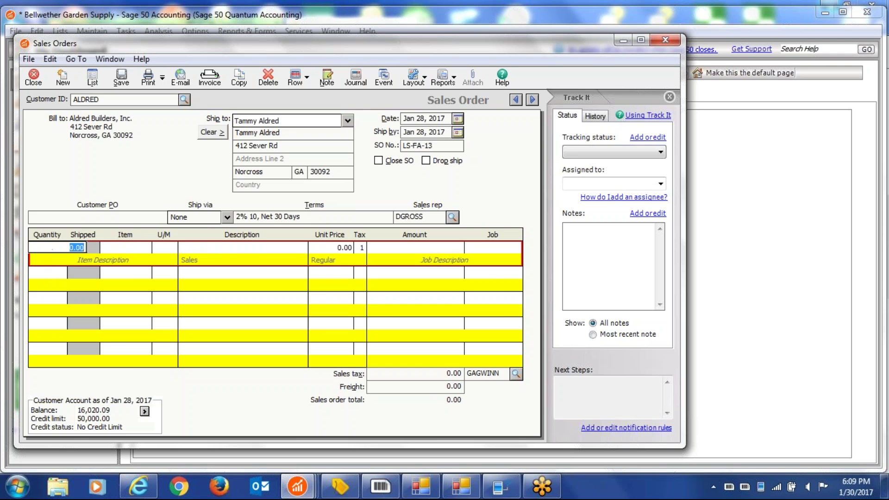
type("4")
key("Tab")
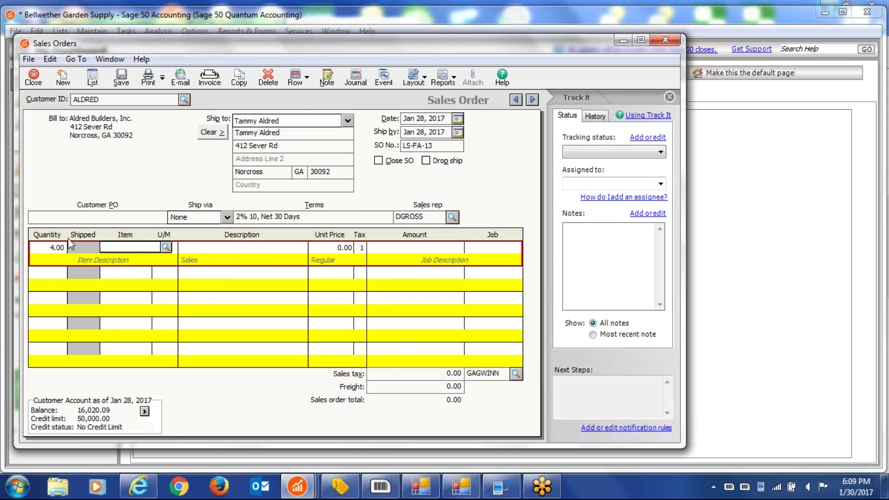
left_click(165, 247)
double_click(235, 275)
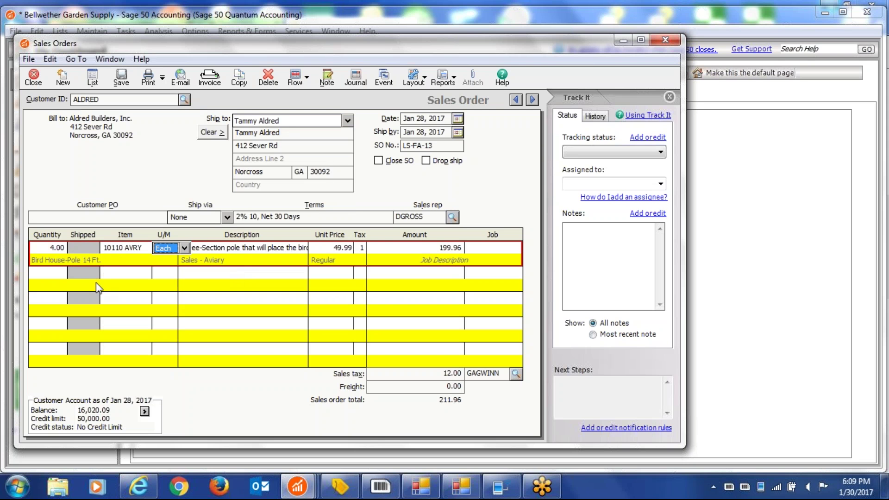
Step: Add a sales order line for 5 of item 10140 AVRY, Thistle Bird Seed Mix-6 lb
left_click(63, 271)
type("5.")
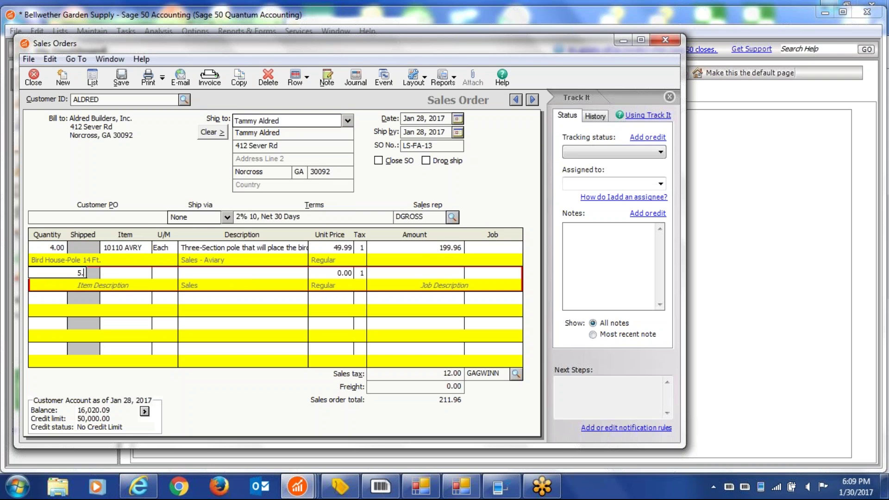
key("Tab")
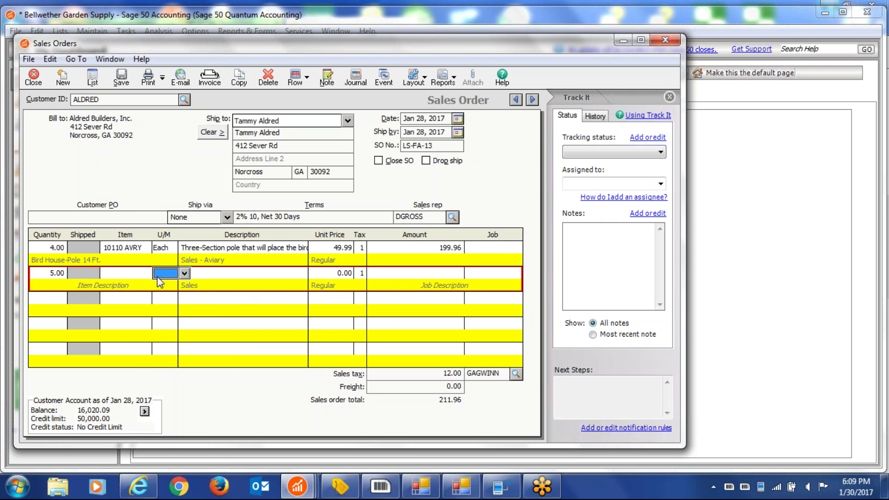
left_click(166, 274)
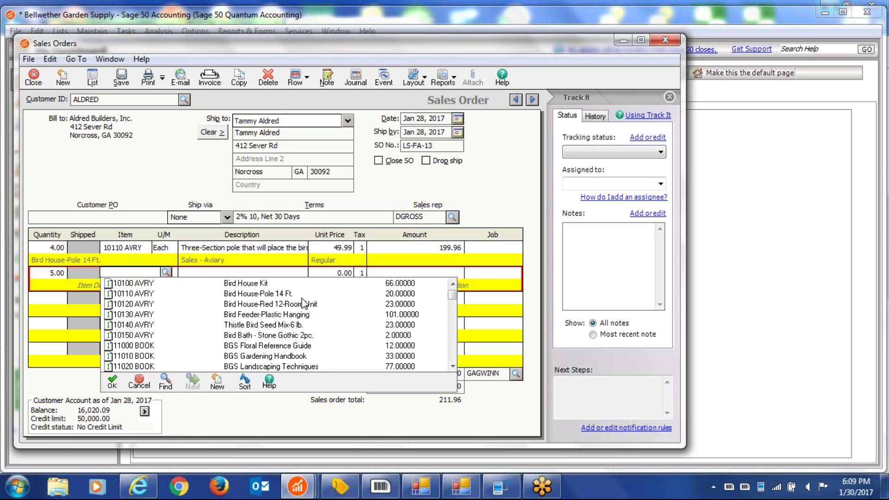
double_click(297, 332)
Step: Add a sales order line for 7 of item 10120 AVRY, Bird House-Red 12-Room Unit
left_click(75, 301)
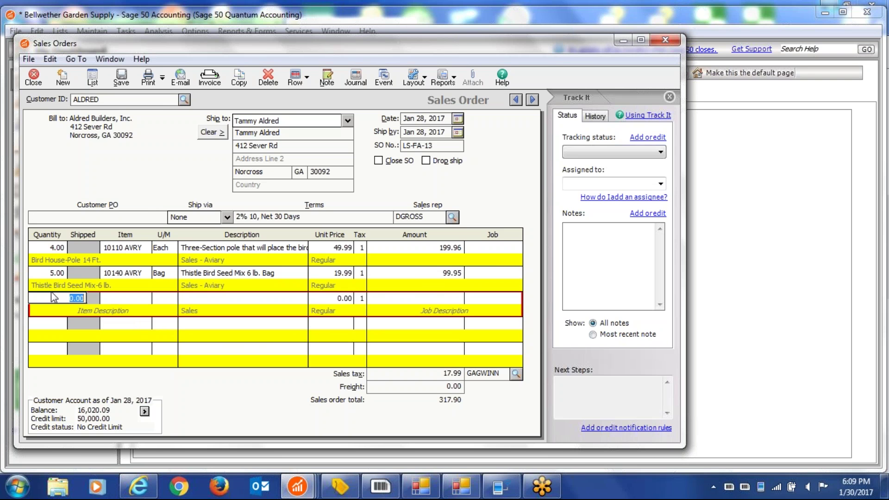
type("7.0")
key("Tab")
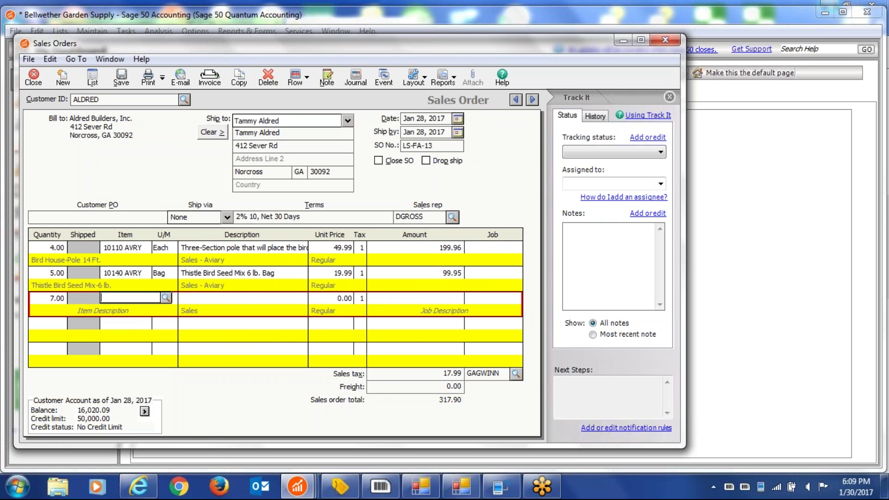
left_click(166, 298)
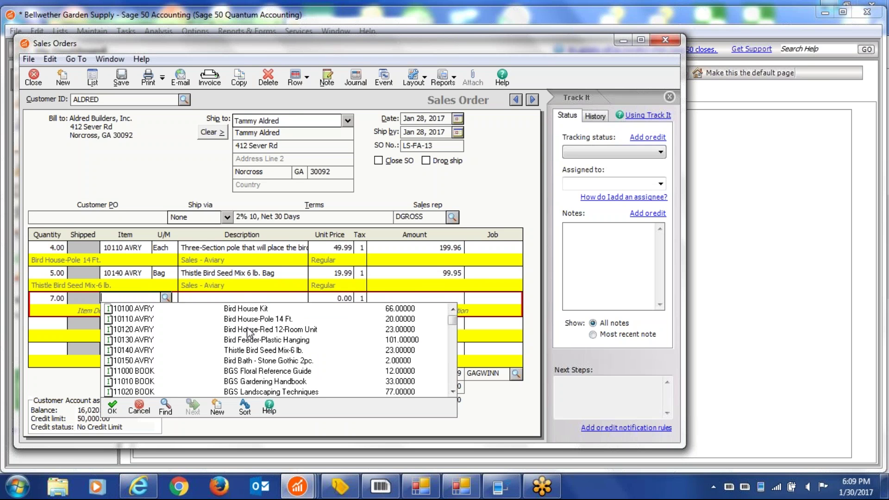
left_click(246, 328)
Step: Add a line for 8 of item 11010 BOOK, BGS Gardening Handbook, and save the sales order
left_click(71, 323)
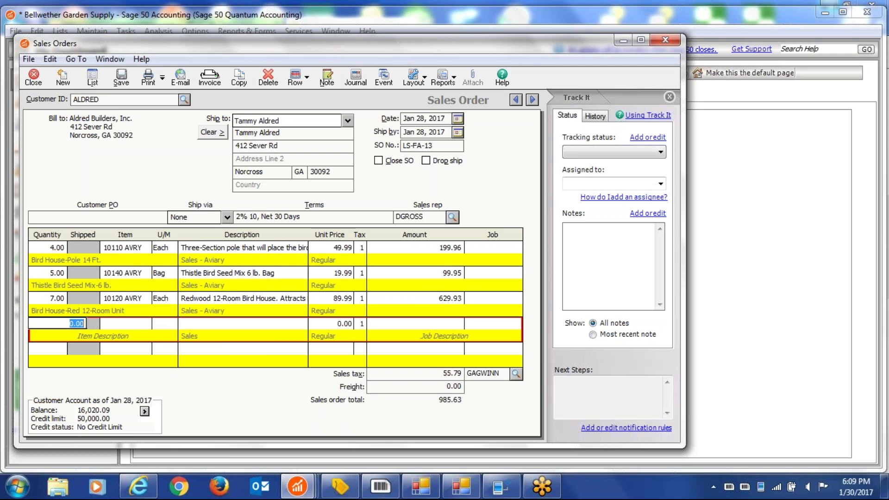
type("8.")
key("Tab")
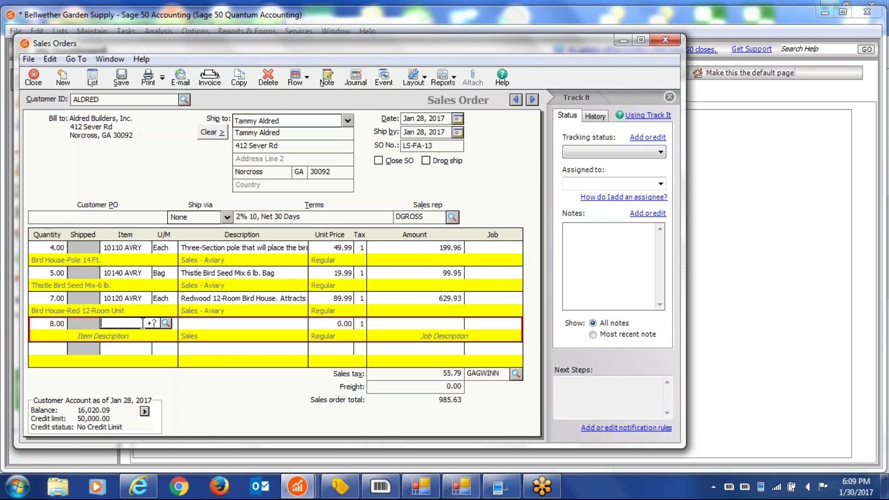
left_click(166, 323)
left_click(254, 406)
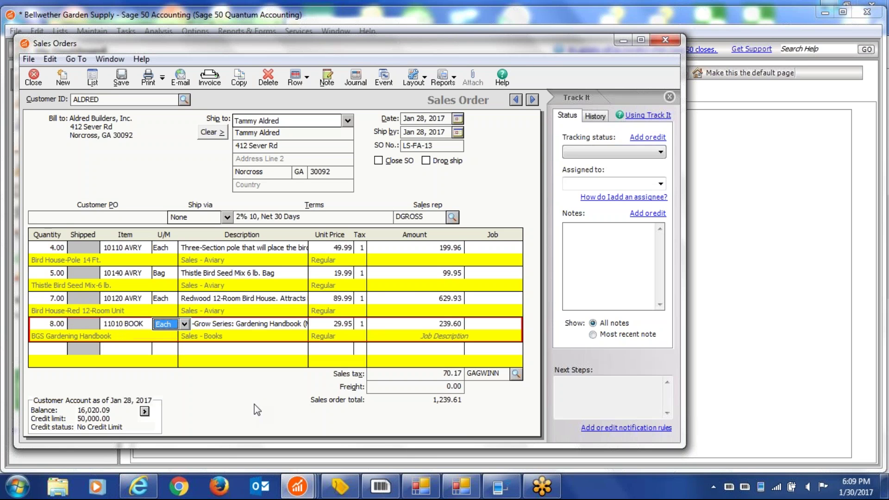
left_click(126, 82)
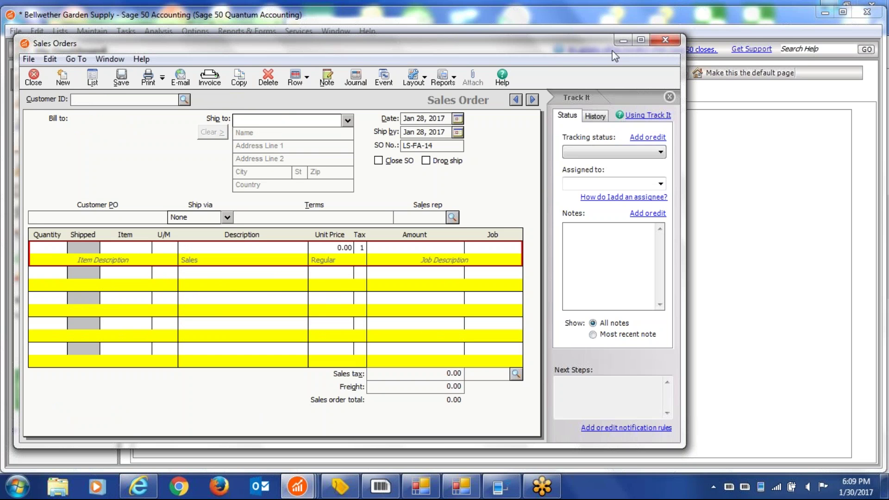
Step: Minimize the sales order window, switch to MyMobiler and open sales order shipping for Bellwether Garden Supply
left_click(622, 40)
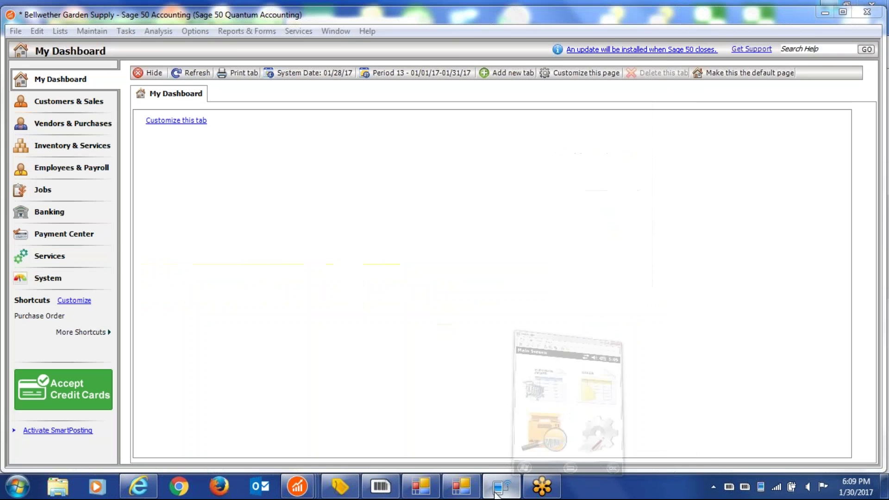
left_click(500, 486)
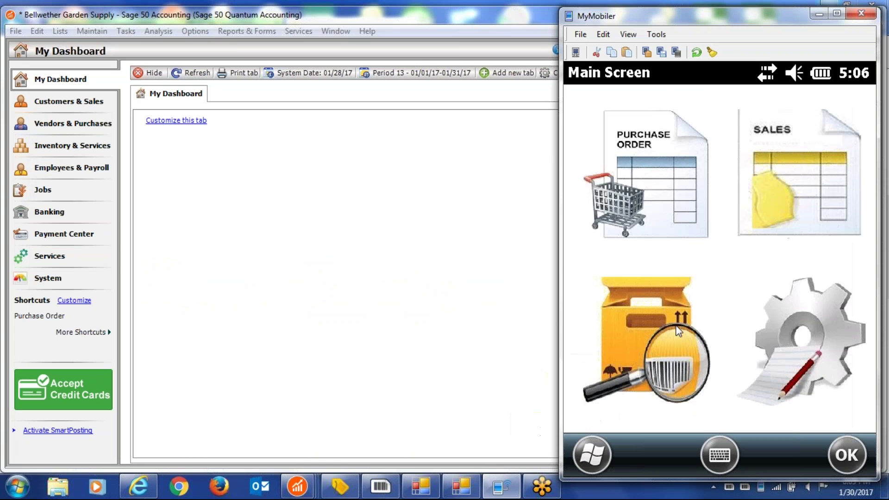
left_click(789, 175)
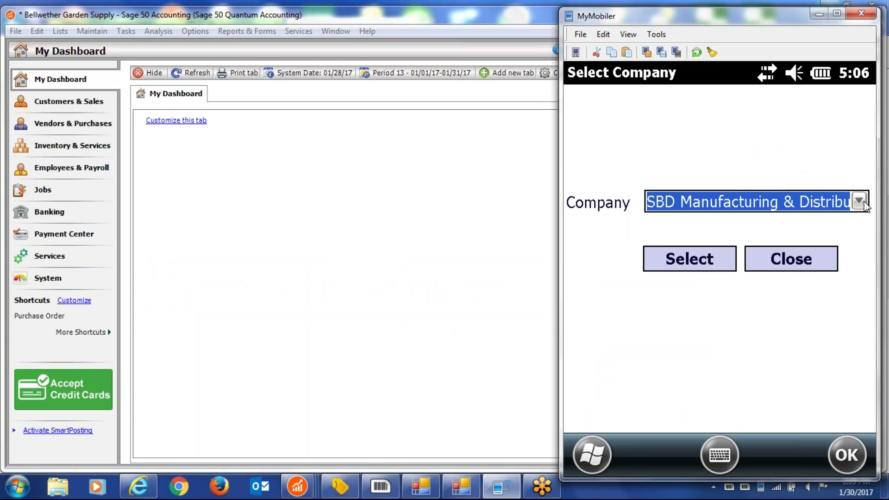
left_click(860, 201)
left_click(743, 243)
left_click(704, 264)
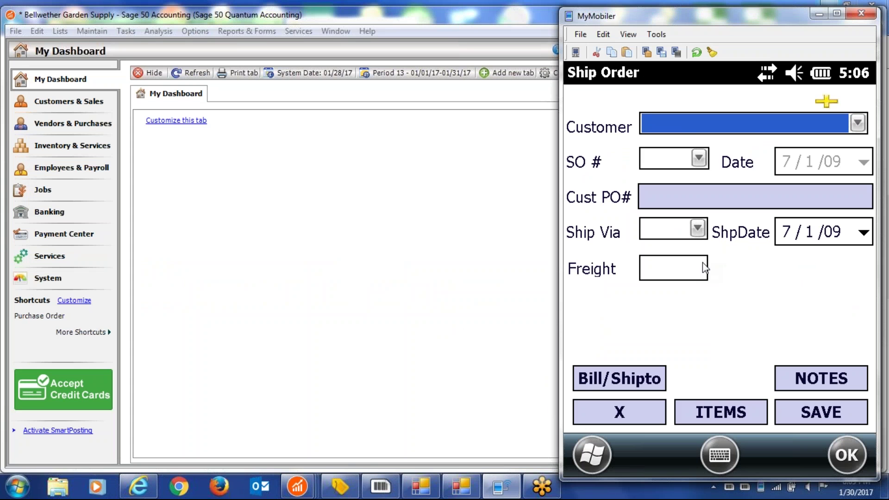
Step: Check which customers can be chosen for shipping, exit the mobile shipping screens and return to Sage 50
left_click(857, 123)
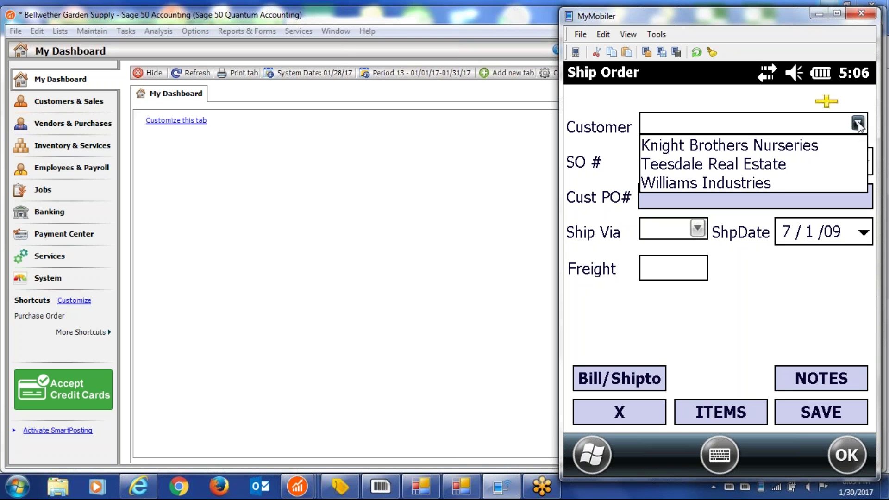
left_click(751, 294)
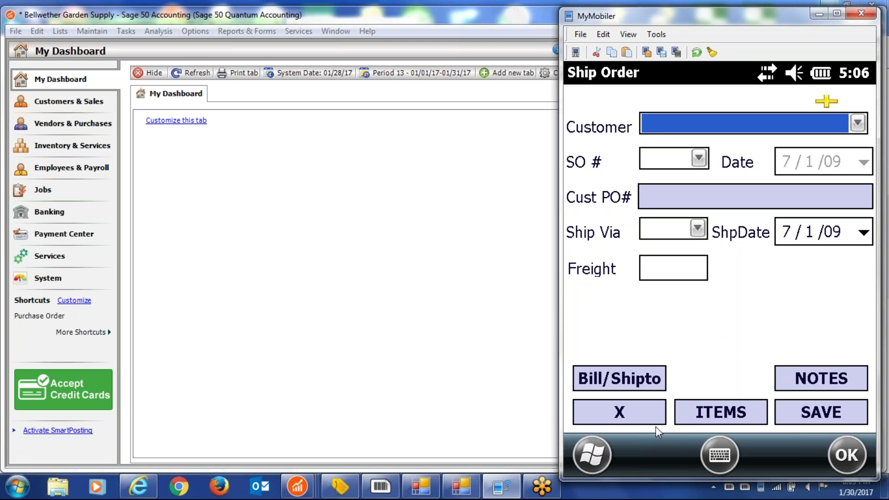
left_click(614, 418)
left_click(779, 262)
left_click(818, 15)
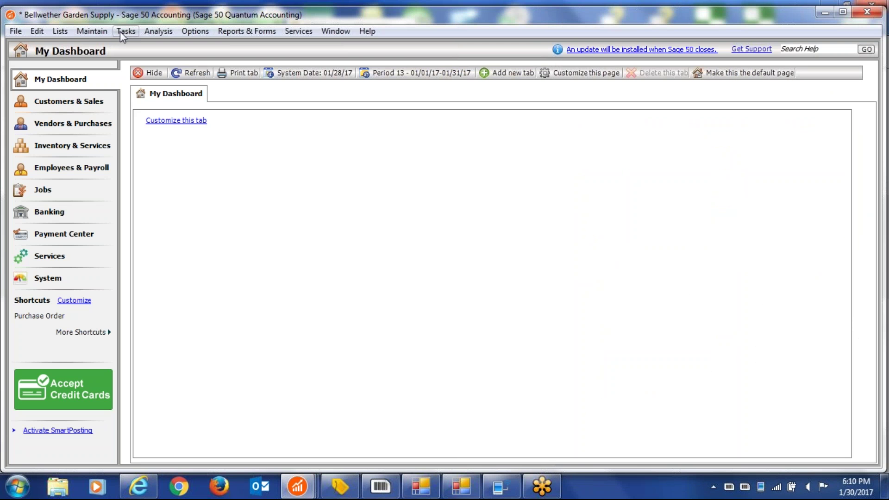
Step: Open the Tractor inventory item and examine its serial numbers, highlighting serial number 1112
left_click(90, 31)
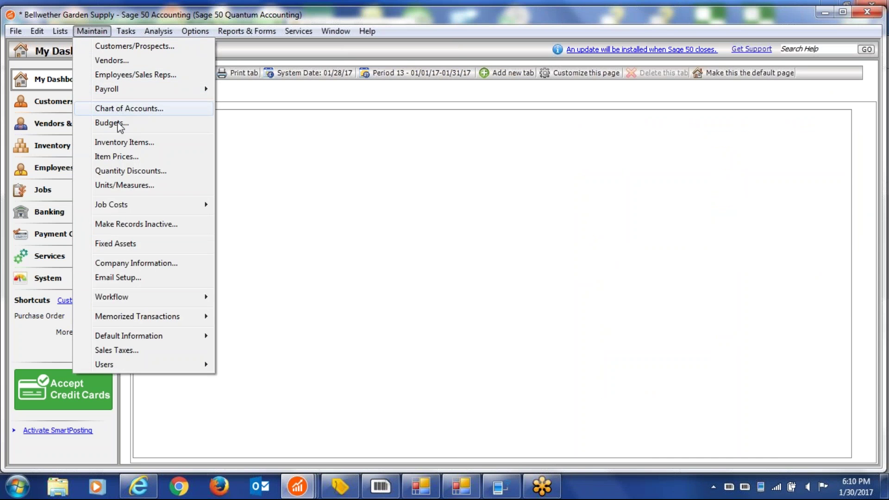
left_click(123, 144)
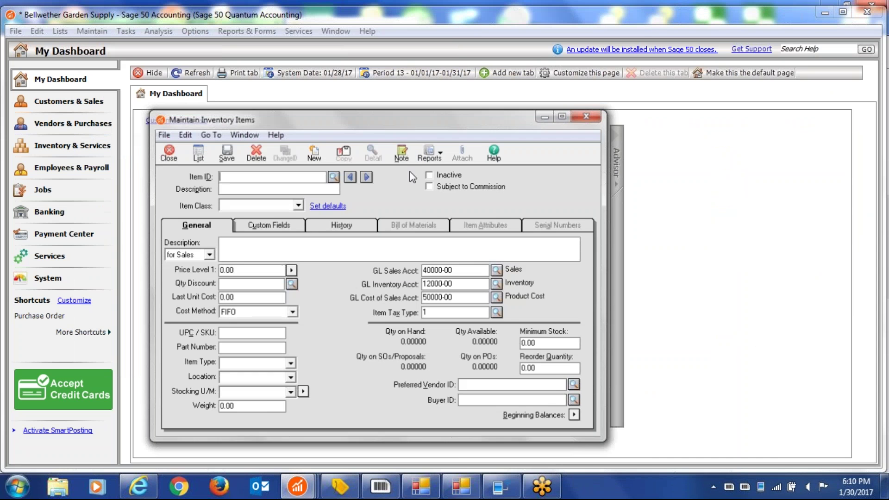
type("Tractor")
key("Tab")
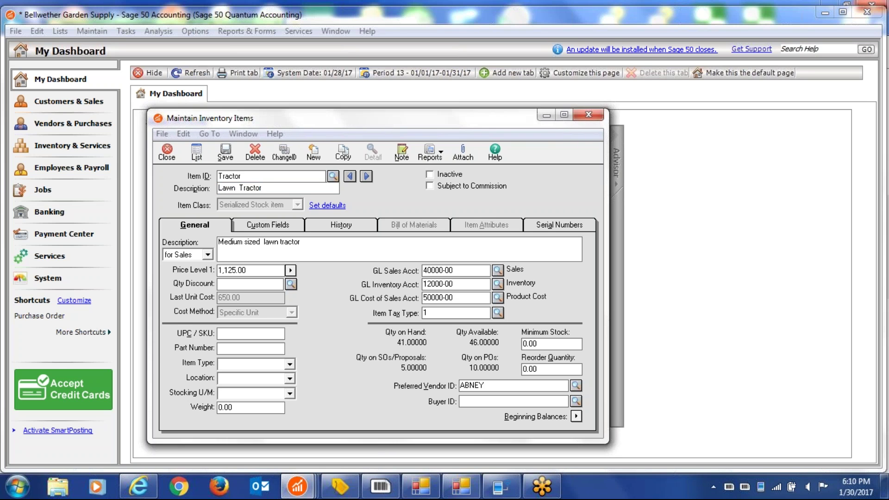
left_click(559, 225)
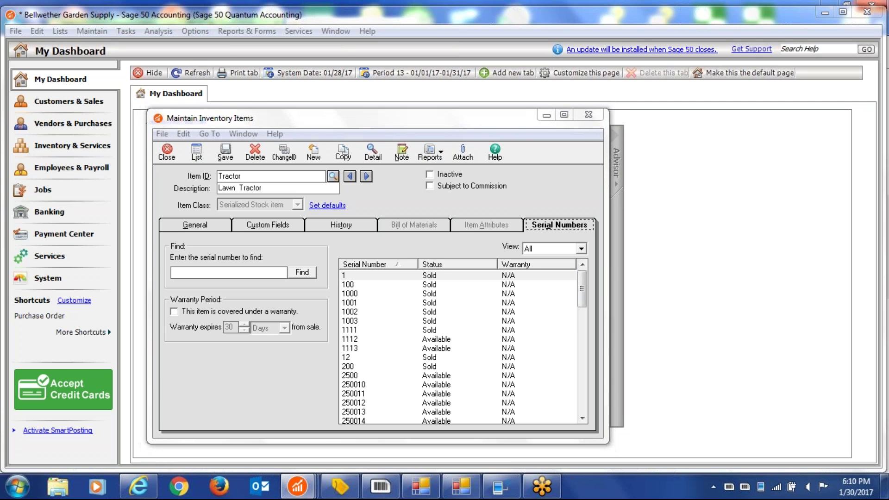
left_click(463, 340)
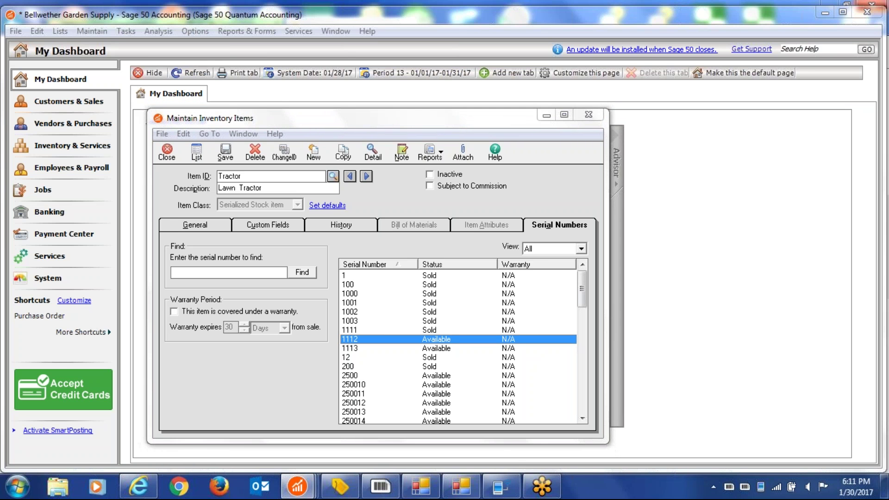
Step: Switch to MyMobiler and open purchase order receiving for the company Bellwether Garden Supply
left_click(500, 486)
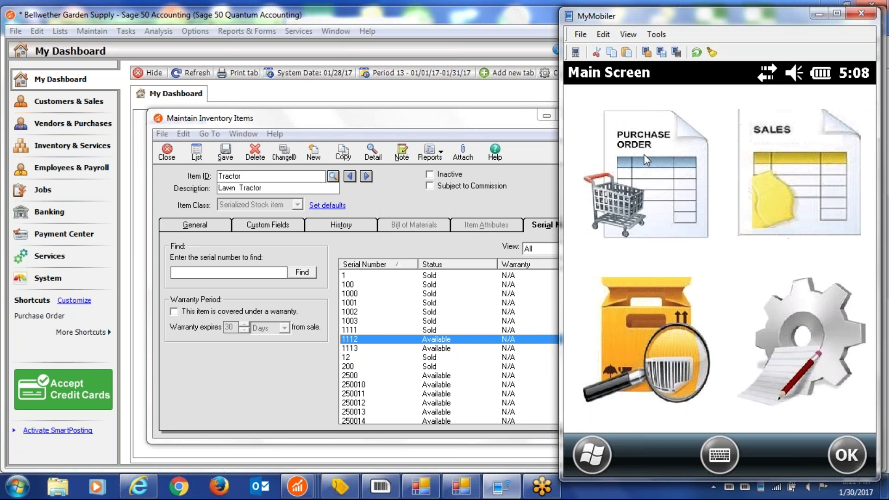
left_click(647, 160)
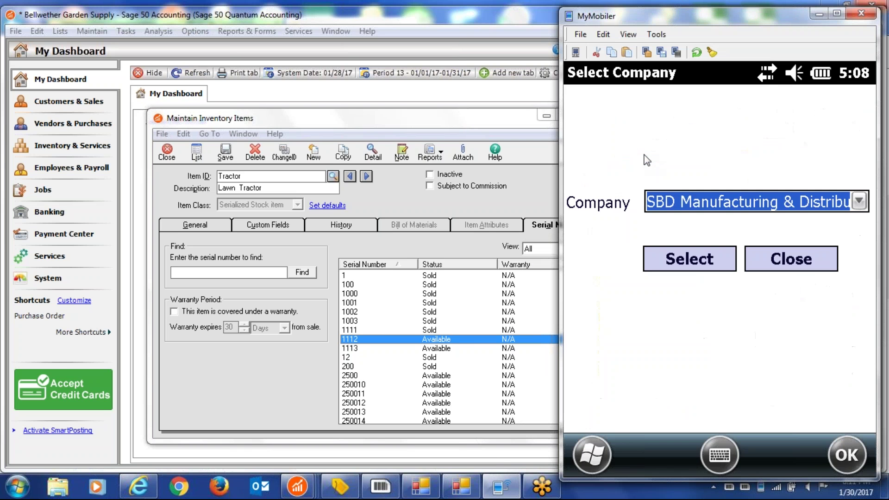
left_click(861, 204)
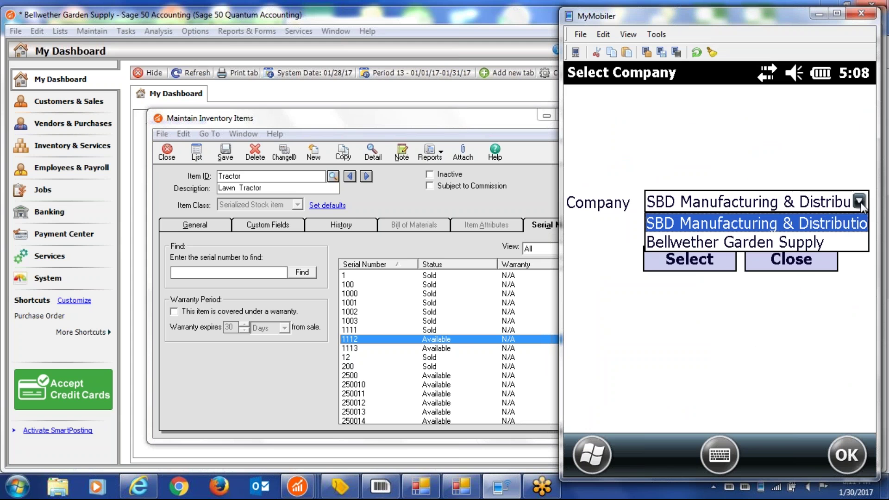
left_click(716, 244)
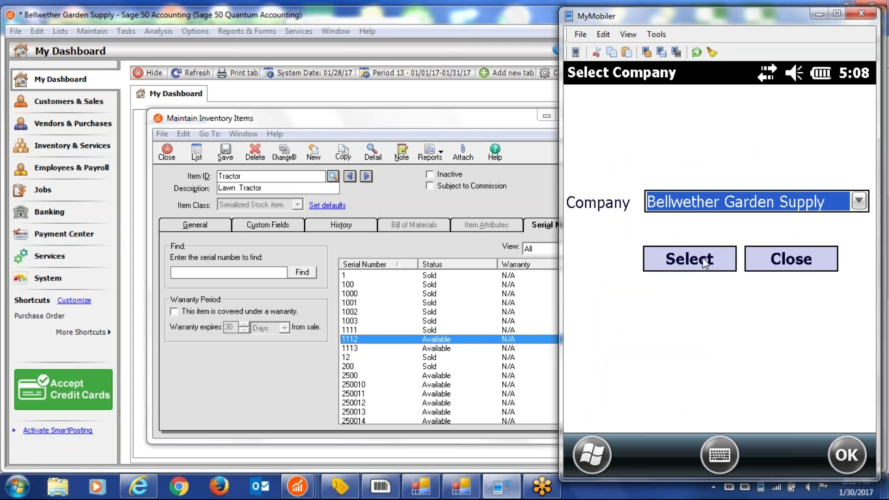
left_click(702, 258)
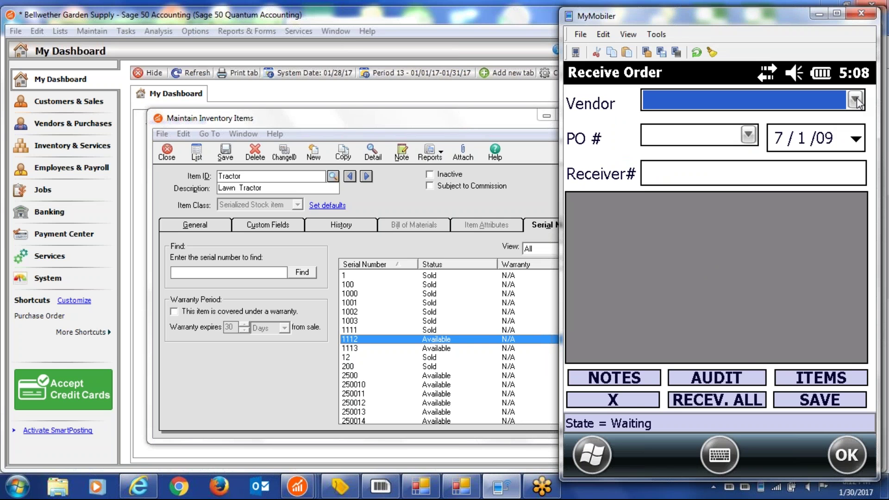
Step: Check which vendors can be chosen for receiving and exit to the mobile main screen
left_click(855, 100)
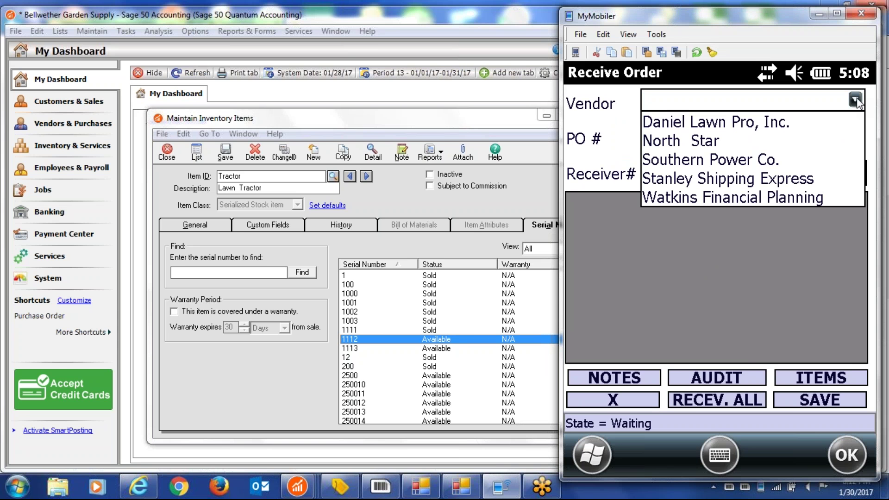
left_click(622, 404)
left_click(623, 401)
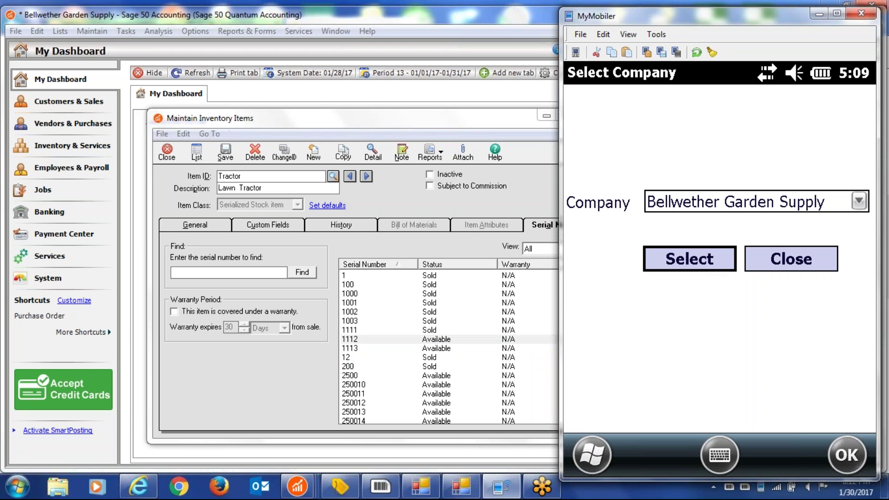
left_click(775, 262)
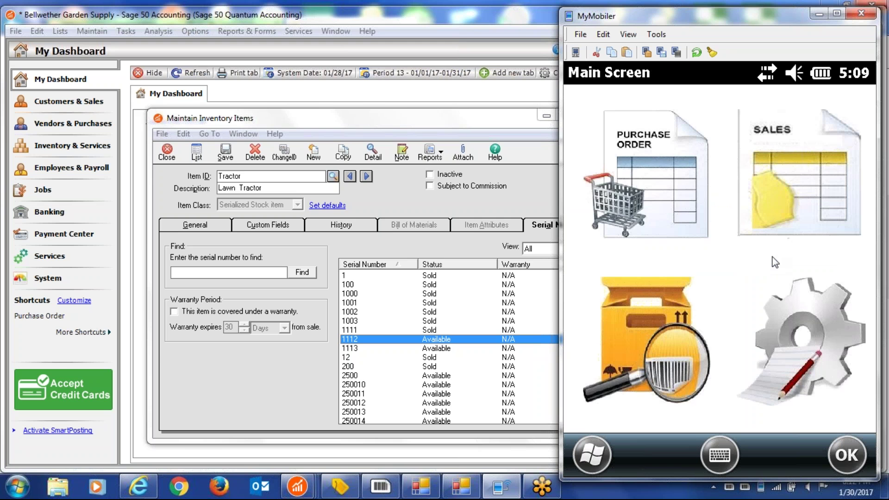
Step: Open purchase order receiving for Bellwether Garden Supply, check which vendors can be chosen and return to company selection
left_click(677, 147)
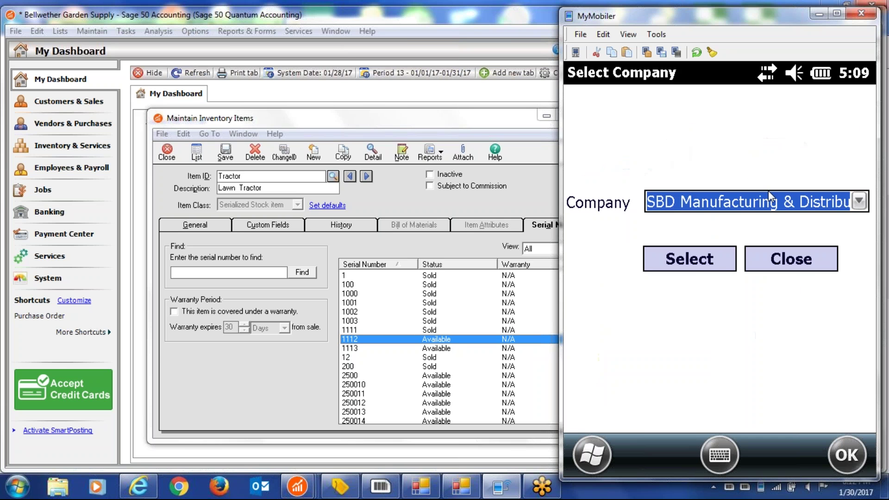
left_click(860, 202)
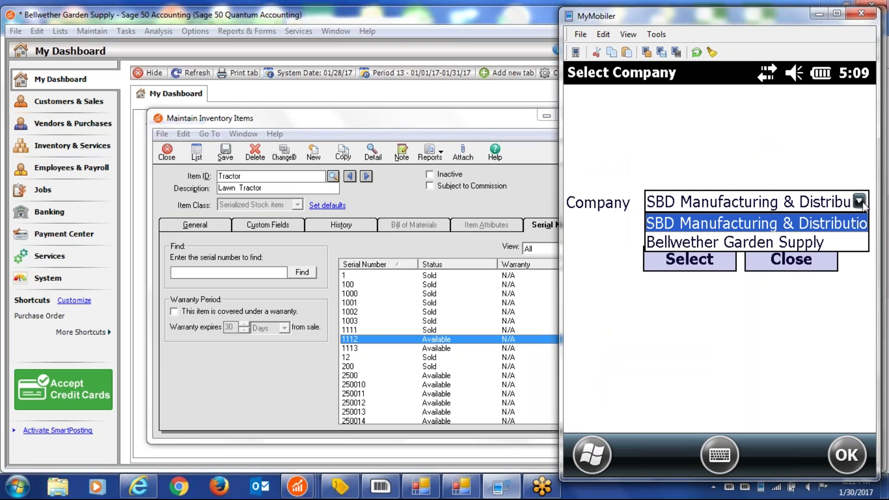
left_click(705, 243)
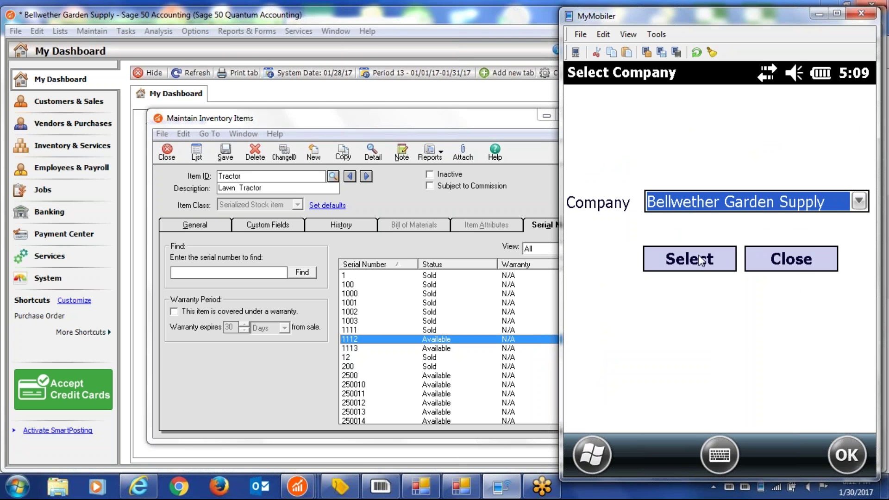
left_click(700, 261)
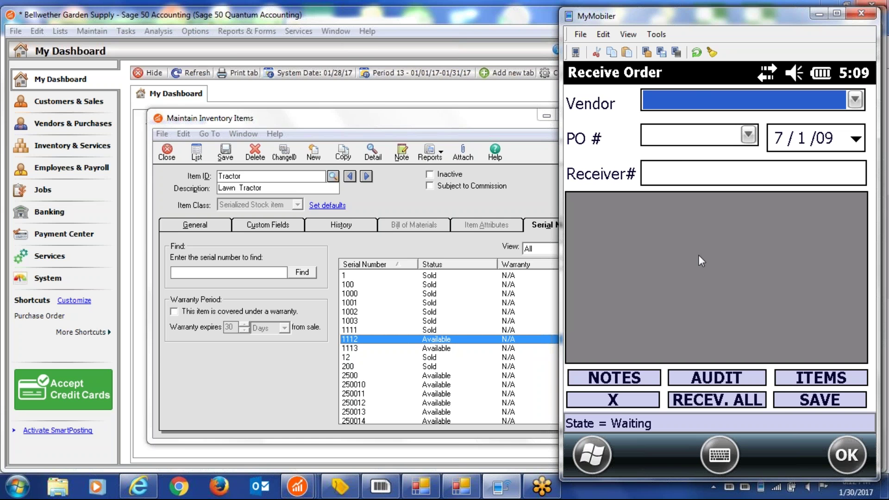
left_click(854, 99)
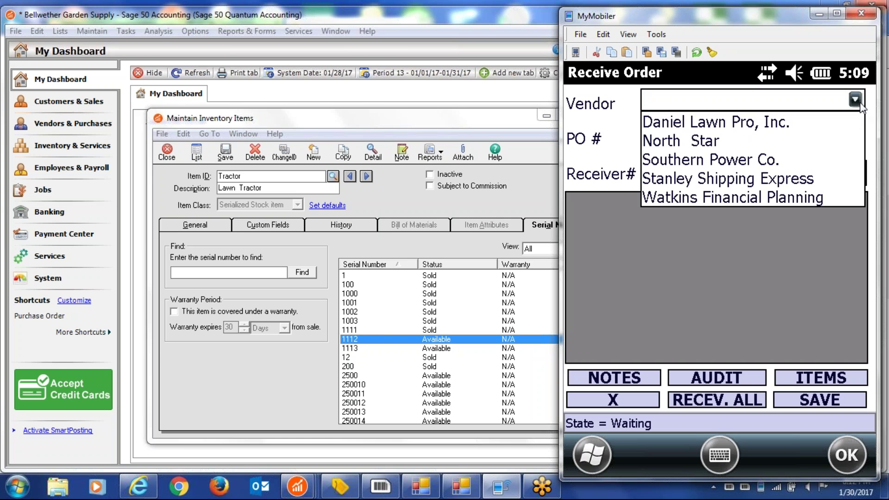
left_click(733, 268)
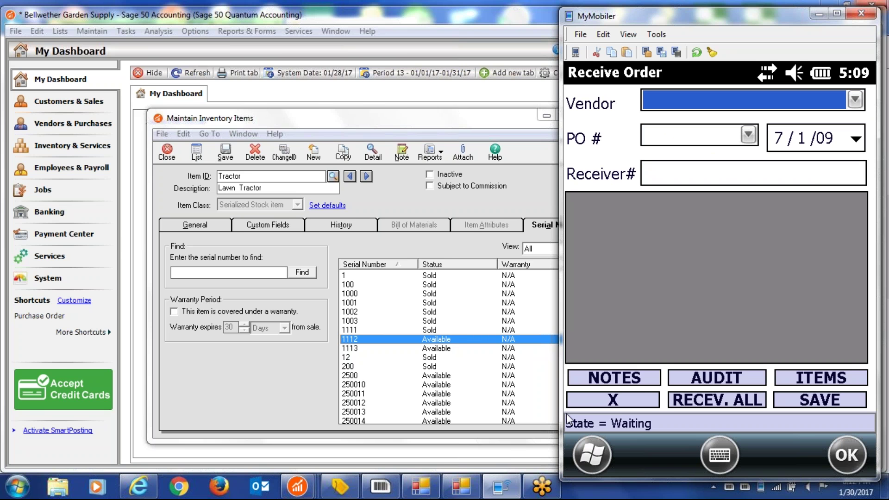
left_click(599, 405)
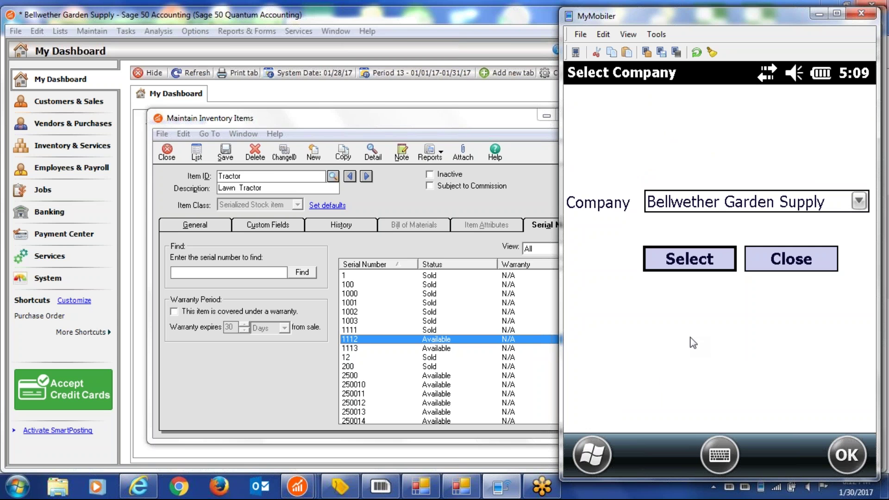
Step: Close the Maintain Inventory Items window in Sage 50, and recheck the mobile receiving vendors before exiting to the main screen
left_click_drag(370, 118, 199, 111)
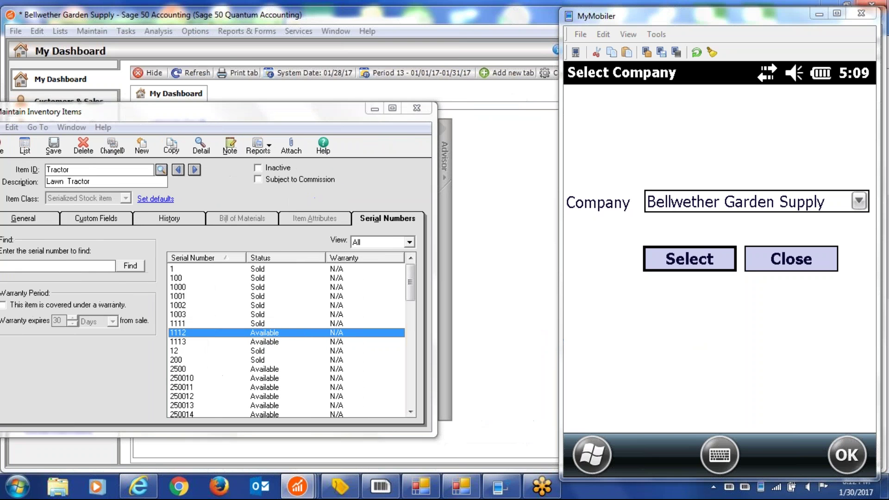
left_click(417, 108)
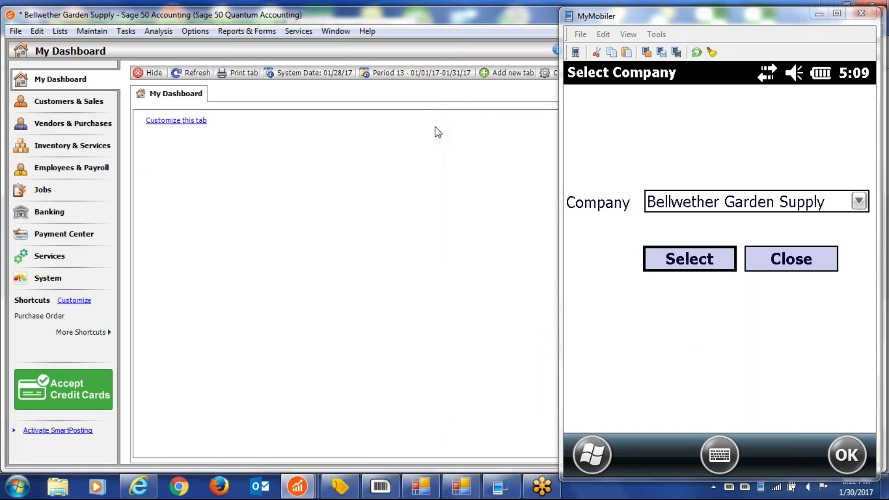
left_click(690, 261)
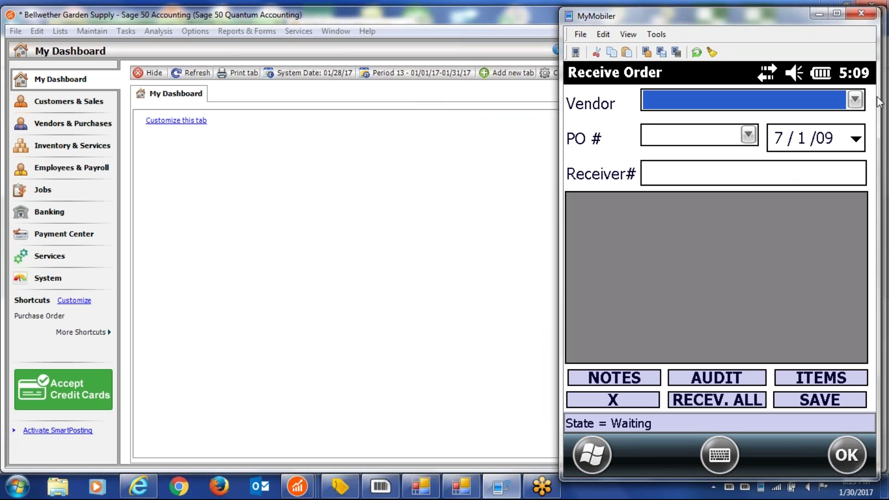
left_click(856, 101)
left_click(705, 310)
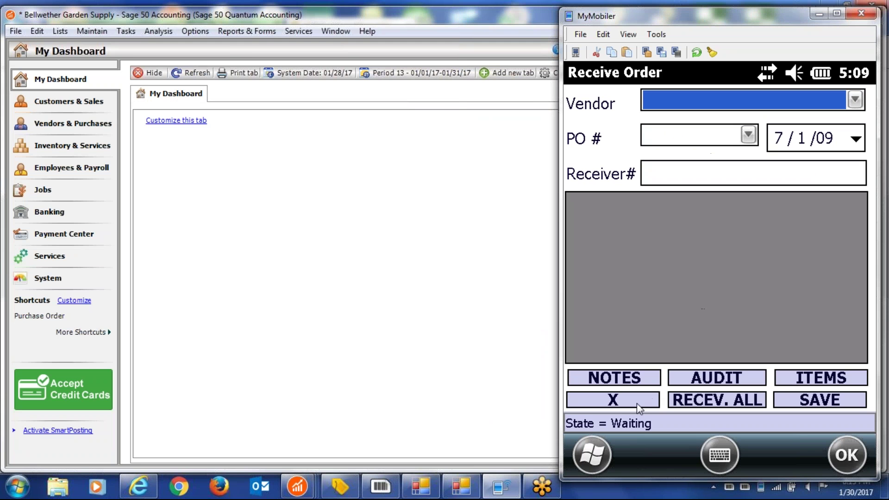
left_click(636, 405)
left_click(816, 263)
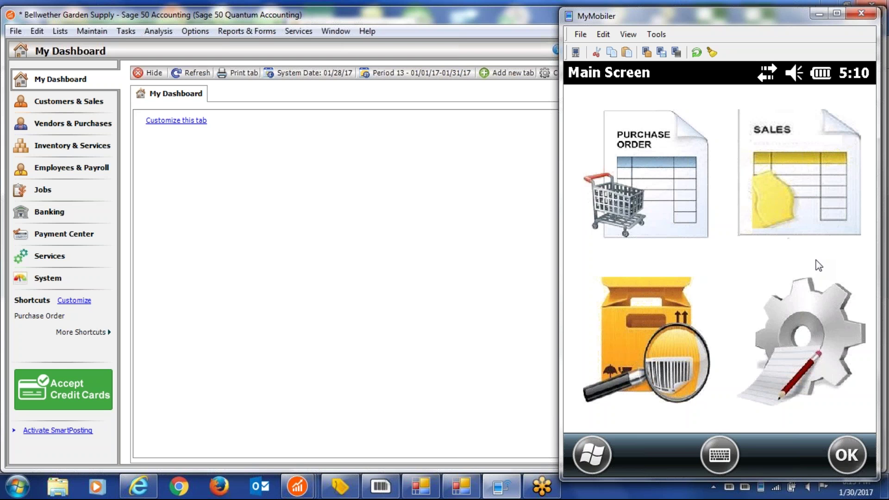
Step: Open mobile purchase order receiving for the company Bellwether Garden Supply
left_click(648, 147)
left_click(859, 201)
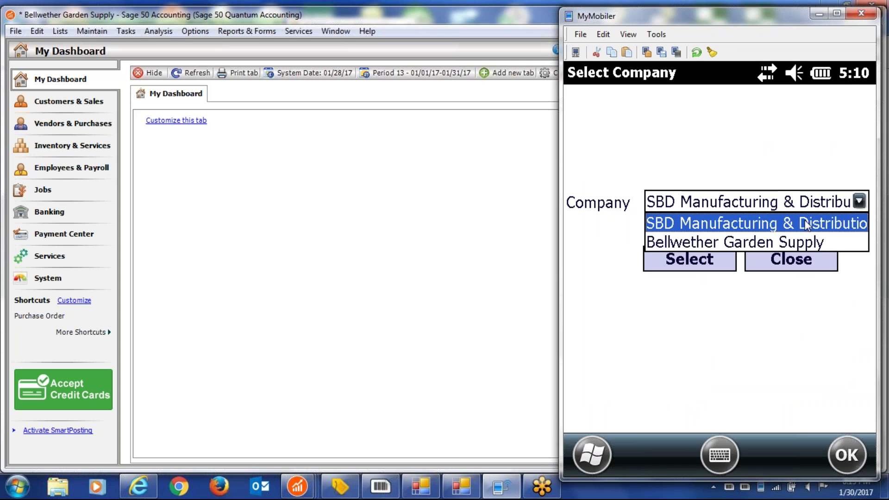
left_click(765, 243)
left_click(702, 258)
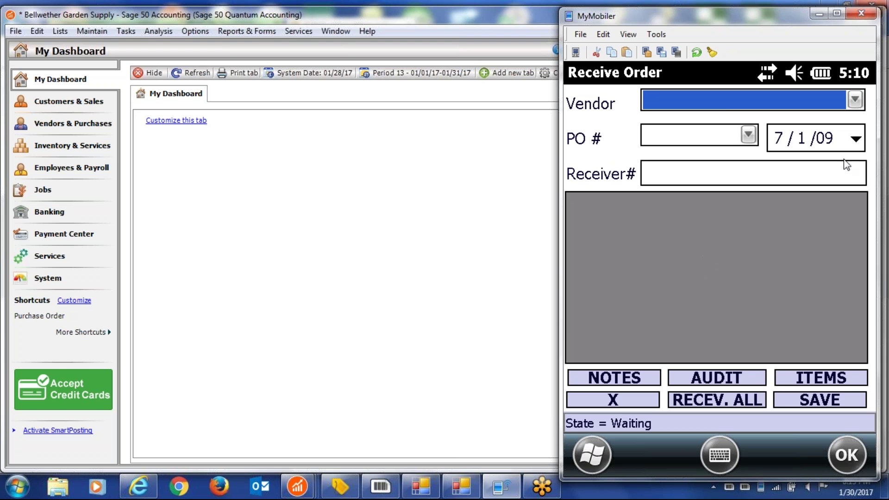
Step: Select the Abney and Son Contractors purchase order for items 11020 BOOK and 10150 AVRY, and receive all its quantities
left_click(855, 100)
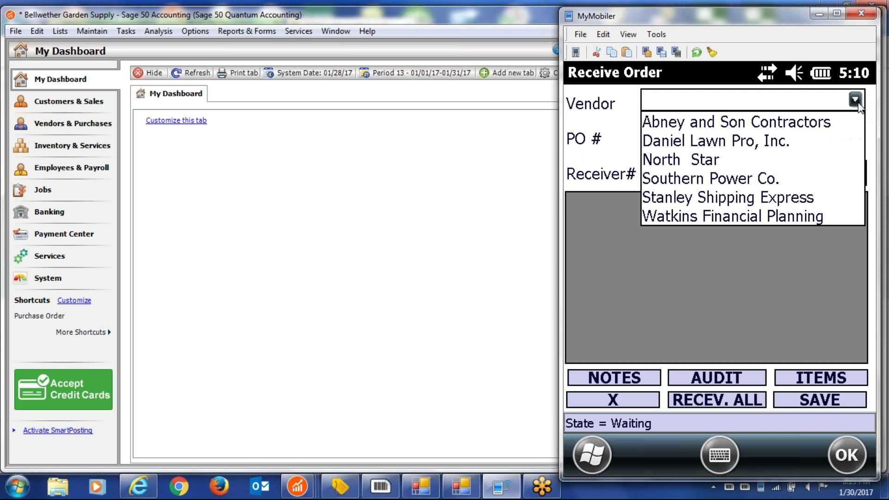
left_click(808, 124)
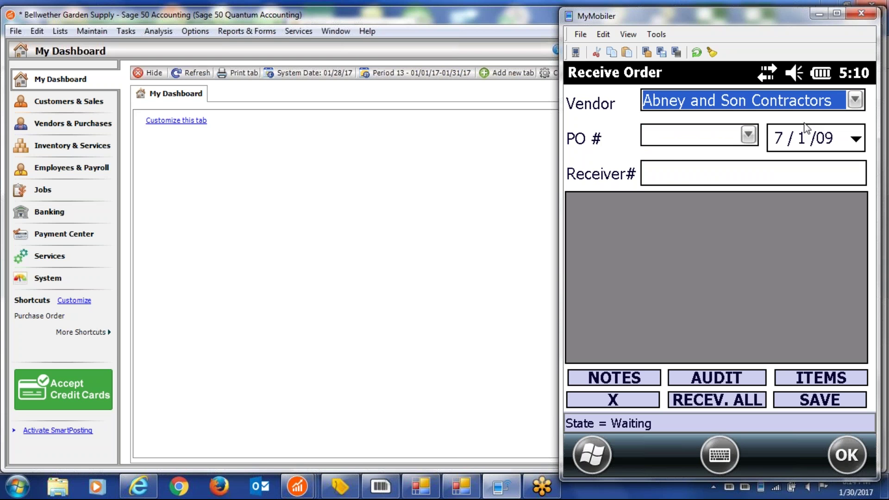
left_click(748, 135)
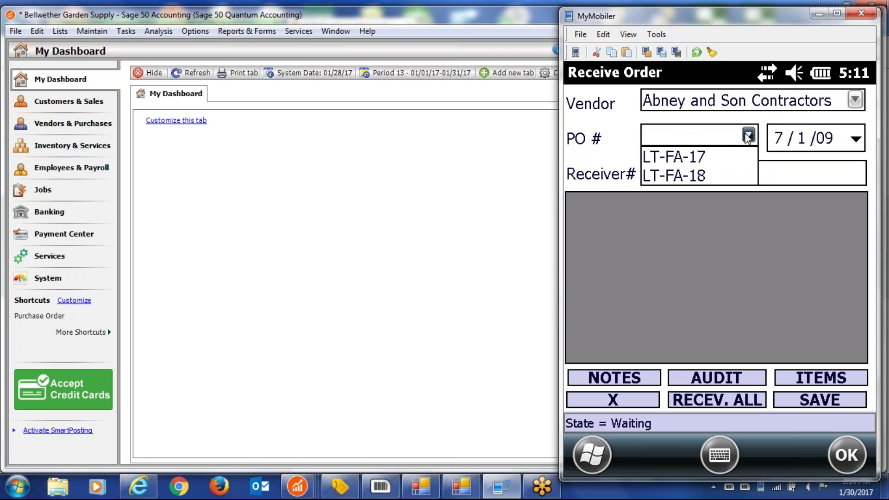
left_click(701, 159)
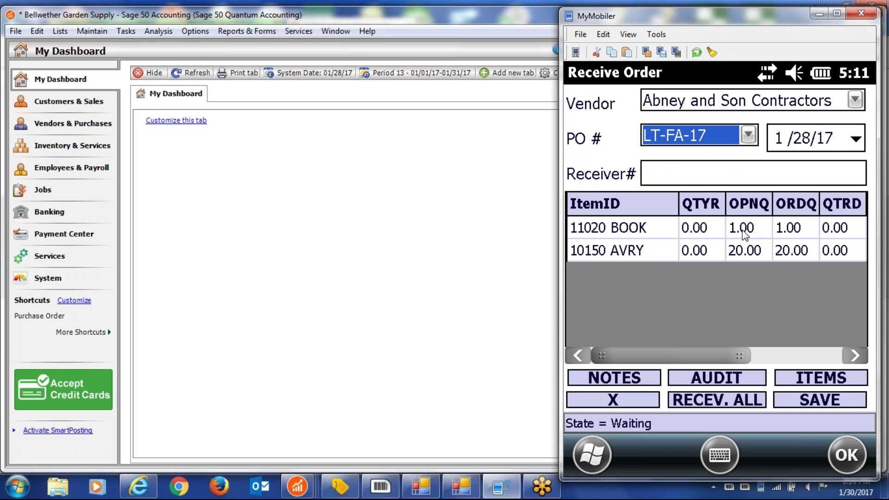
left_click(740, 402)
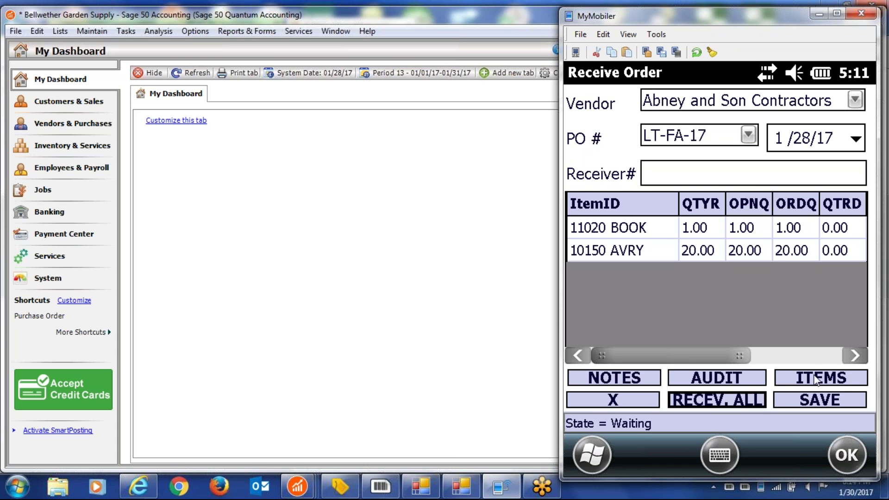
Step: Review the receiving details of item 10150 AVRY and the audit list of received items
left_click(667, 246)
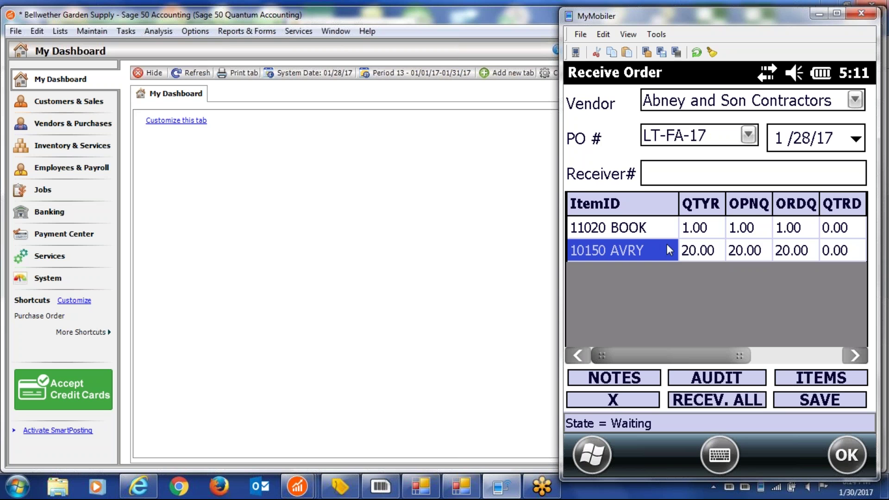
left_click(829, 381)
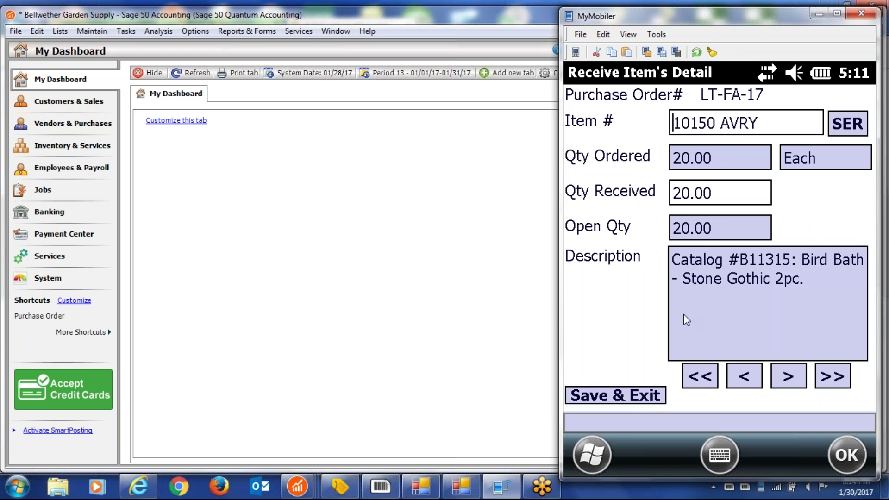
left_click(627, 397)
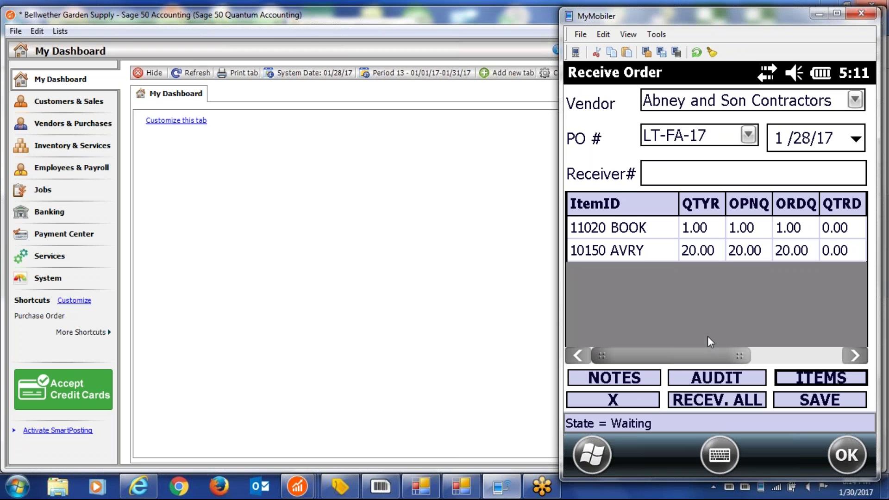
left_click(718, 375)
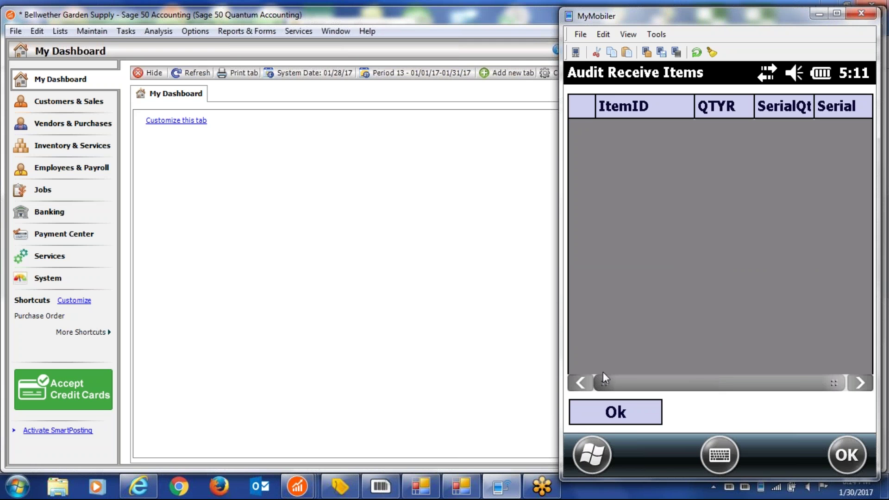
left_click(612, 411)
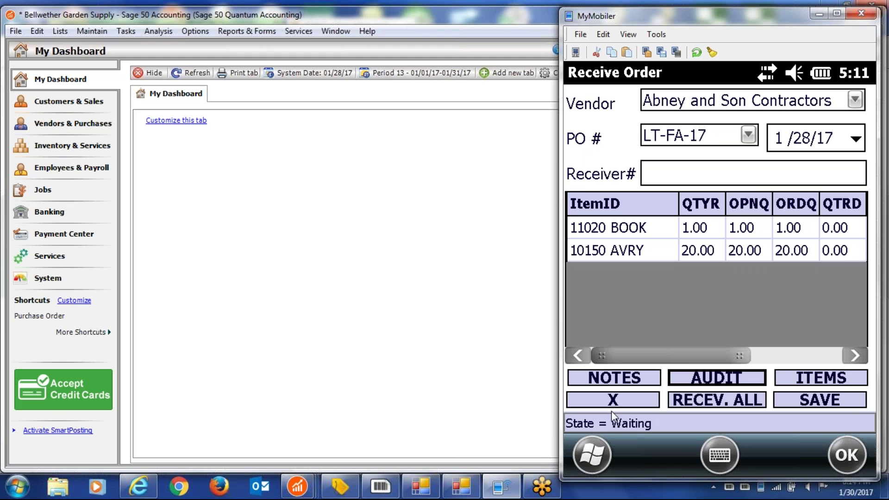
Step: Add and save the vendor note "THE BOX WAS DAMAGED BUT THE ITEMS LOOKED OK"
left_click(617, 379)
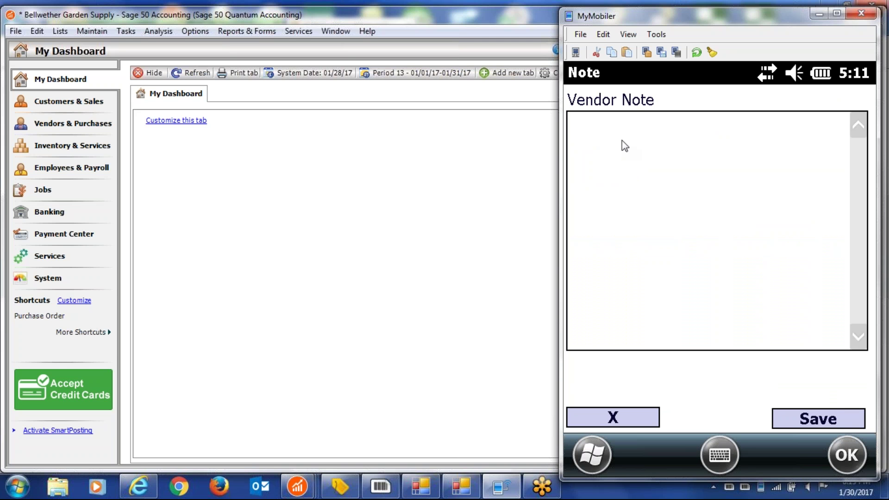
type("THE BOX WAWS")
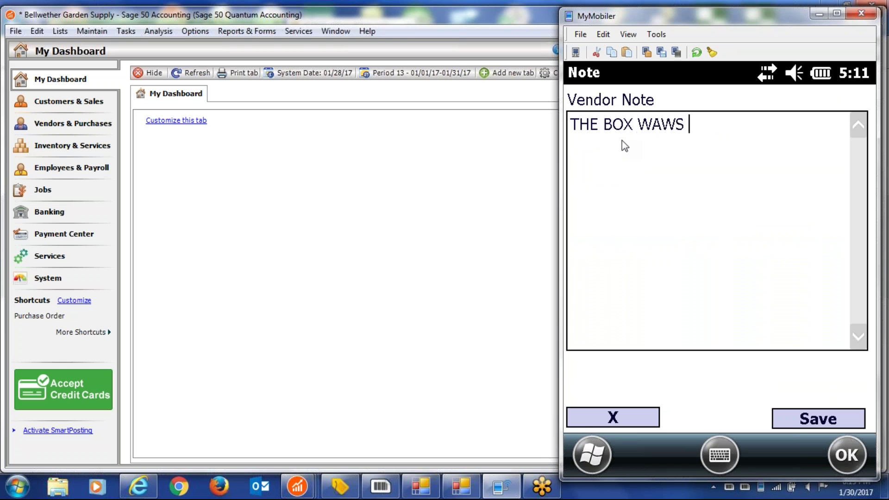
key("BackSpace")
key("BackSpace")
key("BackSpace")
key("BackSpace")
type("AS DAMAGED")
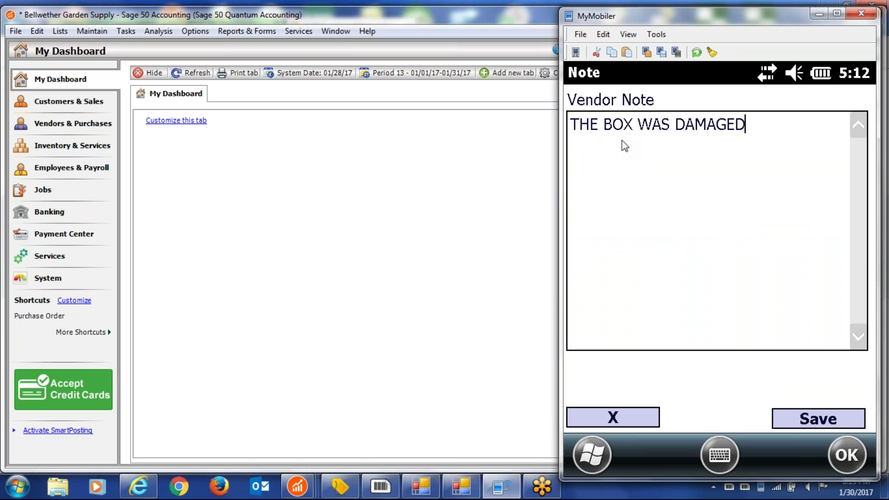
type(" BUT THE ")
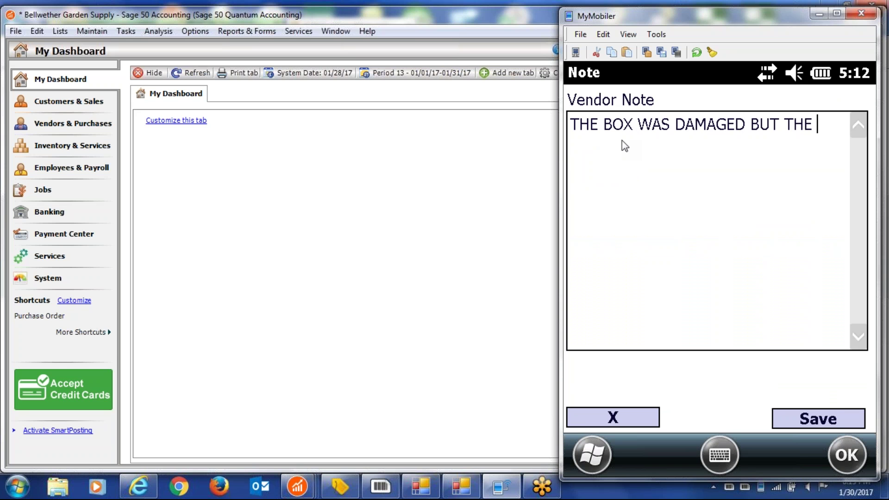
type("ITEMS LOOKED OK")
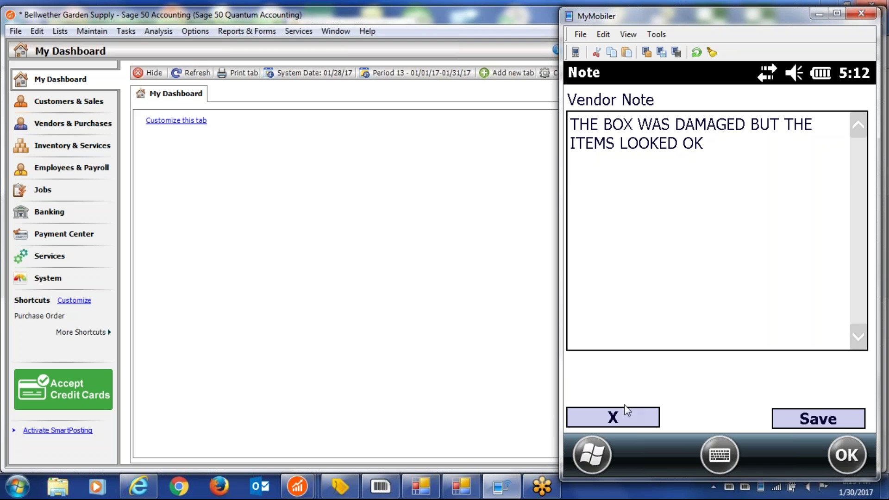
left_click(837, 420)
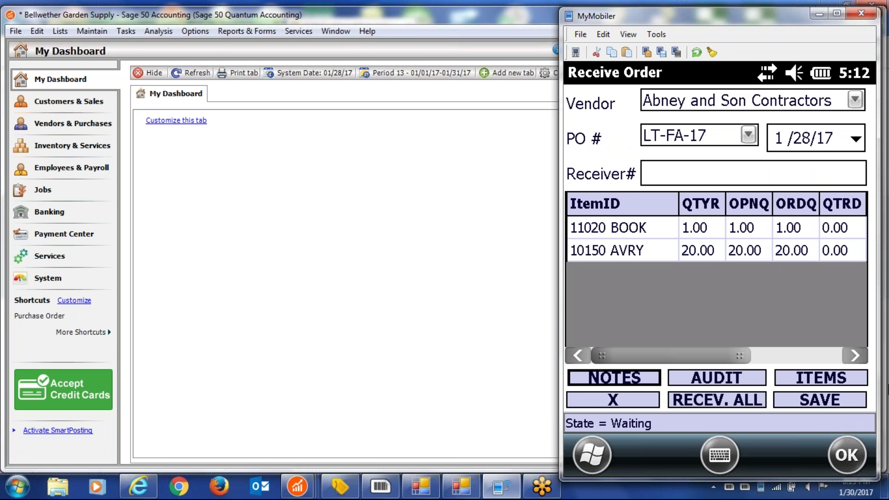
Step: Enter 5432 as the receiver number and save the received purchase order
left_click(695, 174)
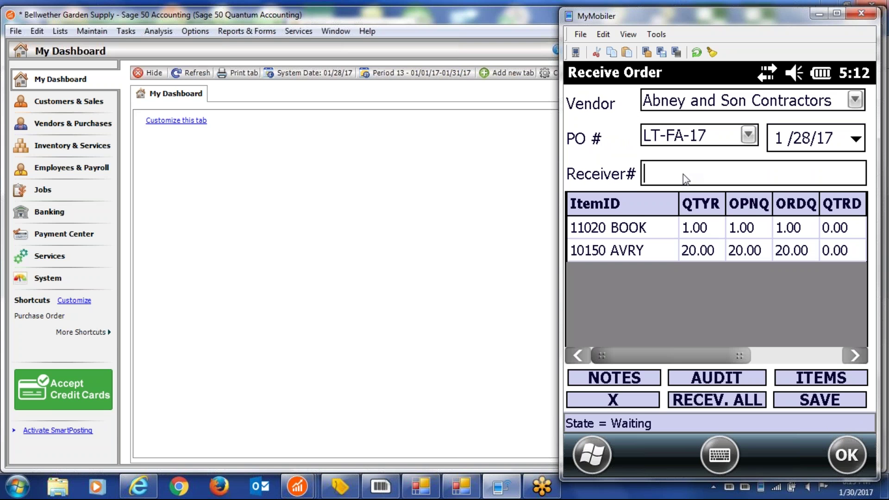
type("5432")
left_click(819, 401)
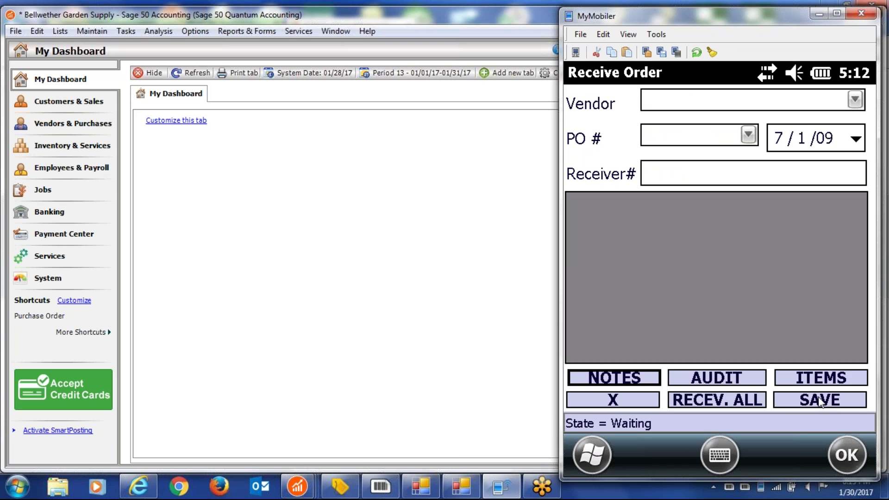
Step: Load the Abney and Son Contractors purchase order containing the Tractor item and select its Tractor line
left_click(856, 100)
left_click(814, 121)
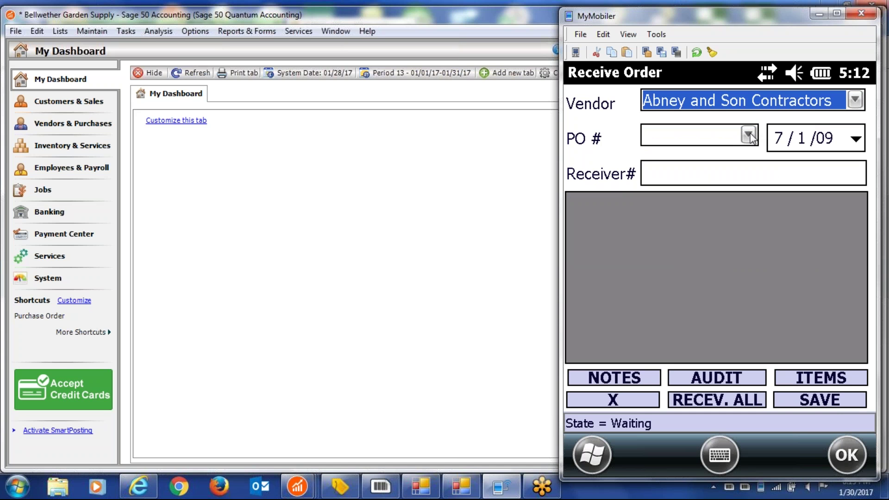
left_click(749, 135)
left_click(689, 175)
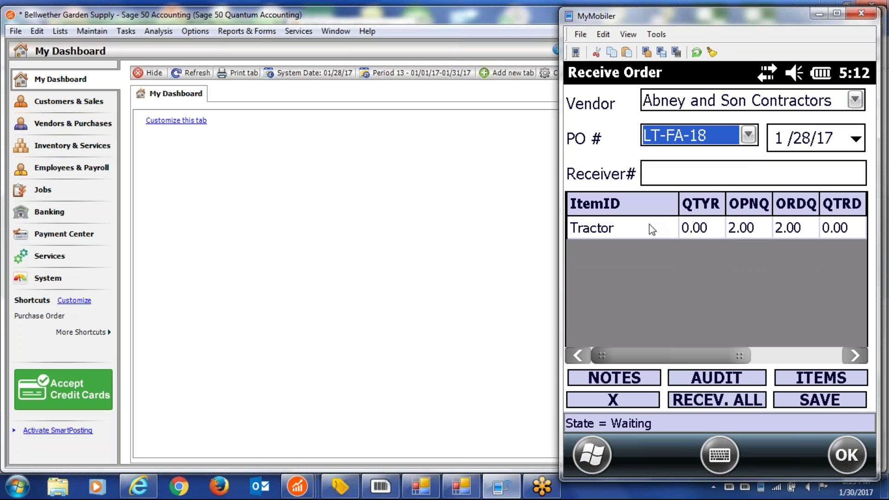
left_click(650, 224)
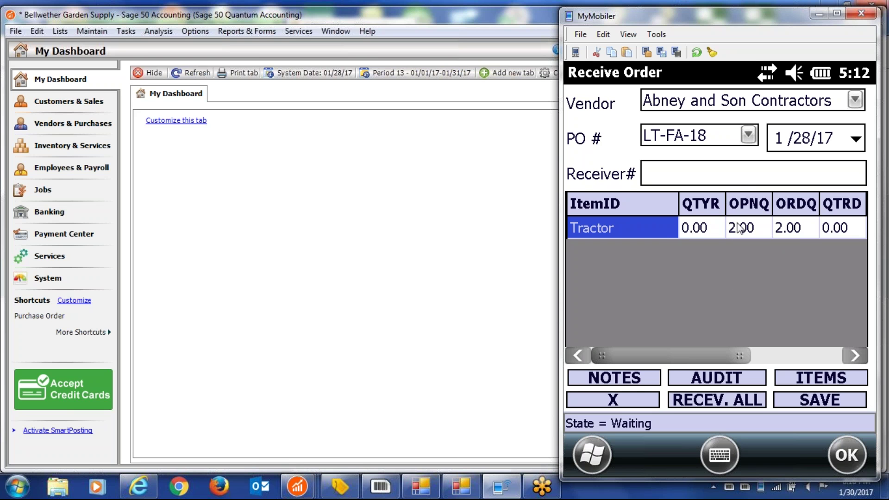
Step: Set the Tractor's quantity received to 3 in its receiving details and open its serial number entry
left_click(801, 382)
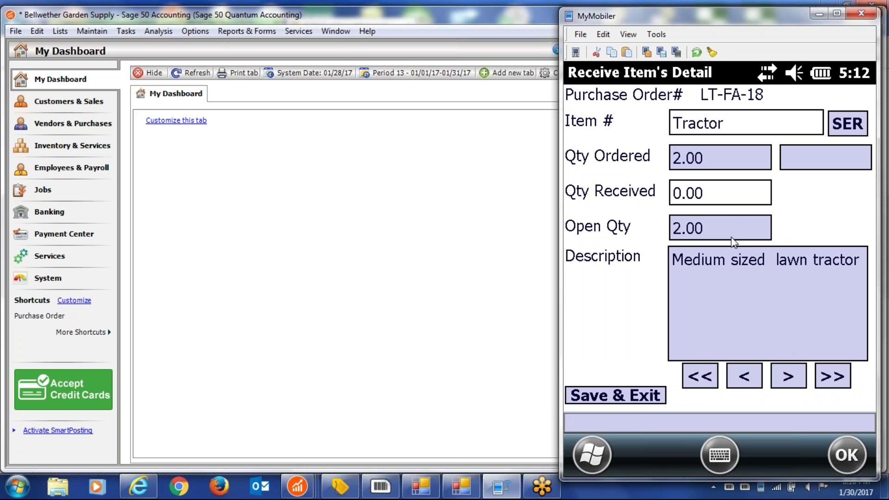
left_click(727, 199)
key("BackSpace")
key("BackSpace")
key("BackSpace")
key("BackSpace")
type("3")
left_click(836, 124)
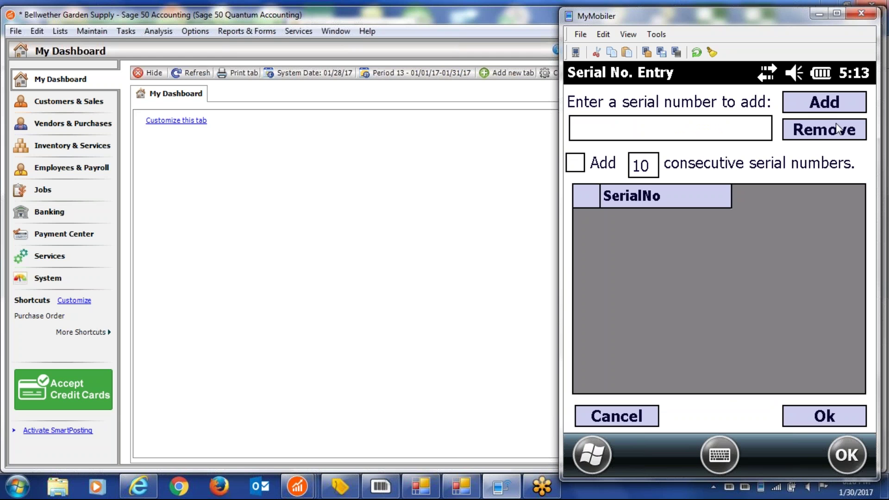
type("072310042476")
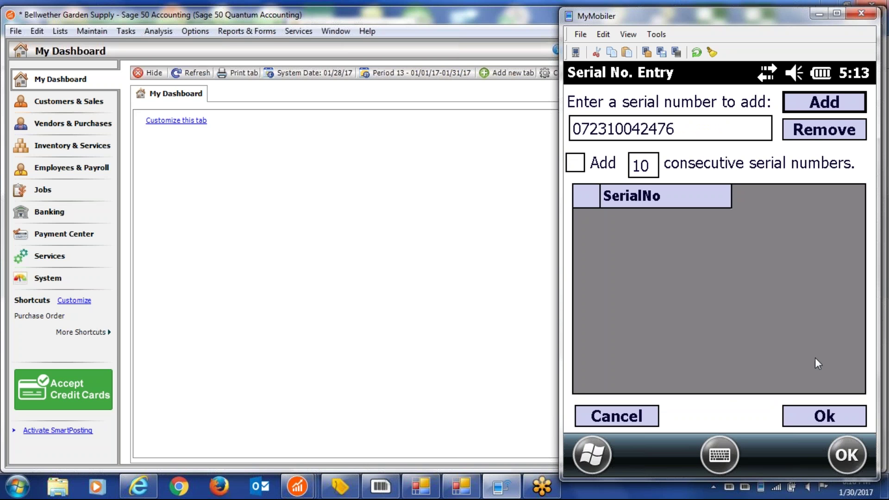
left_click(846, 103)
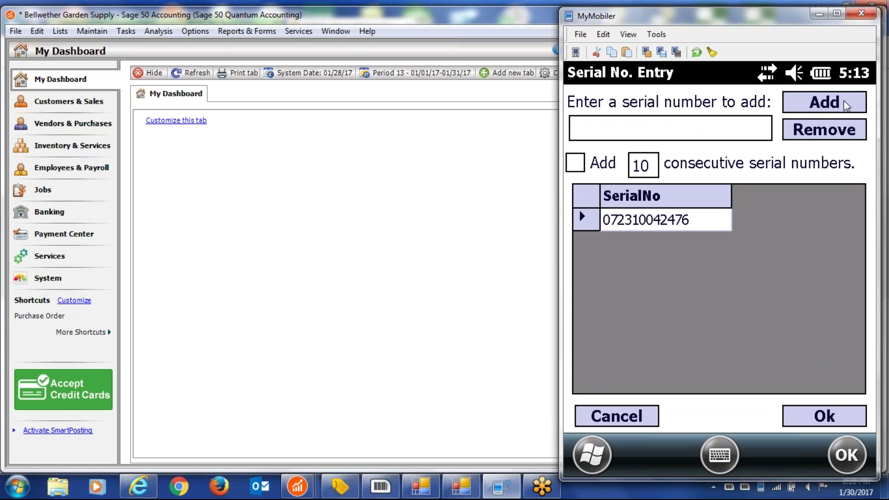
type("00980425")
key("Tab")
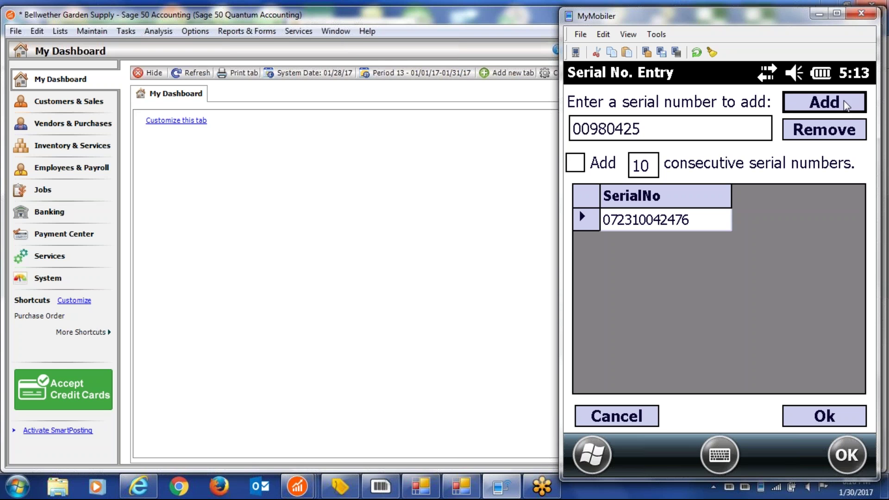
left_click(845, 105)
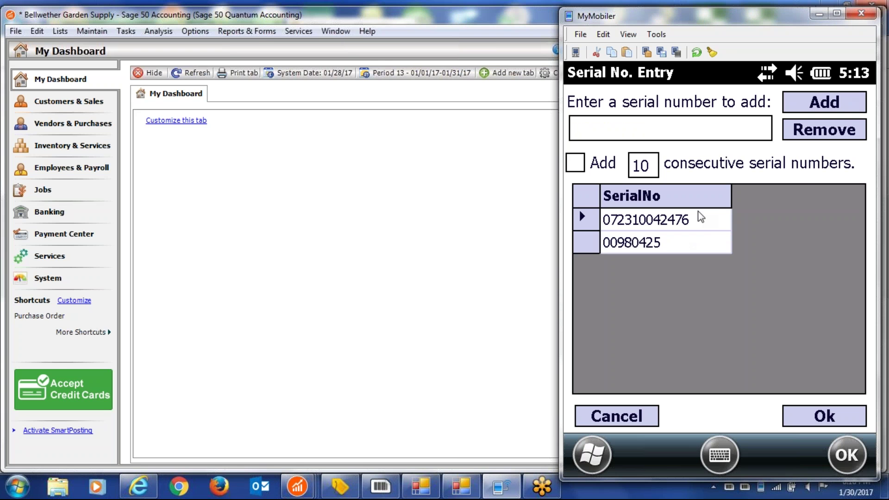
Step: Remove both individually added serial numbers from the Tractor's serial number list
left_click(727, 220)
left_click(850, 130)
left_click(850, 130)
Step: Add 3 consecutive serial numbers starting at 60001 for the Tractor and save the item's receiving details
left_click(675, 135)
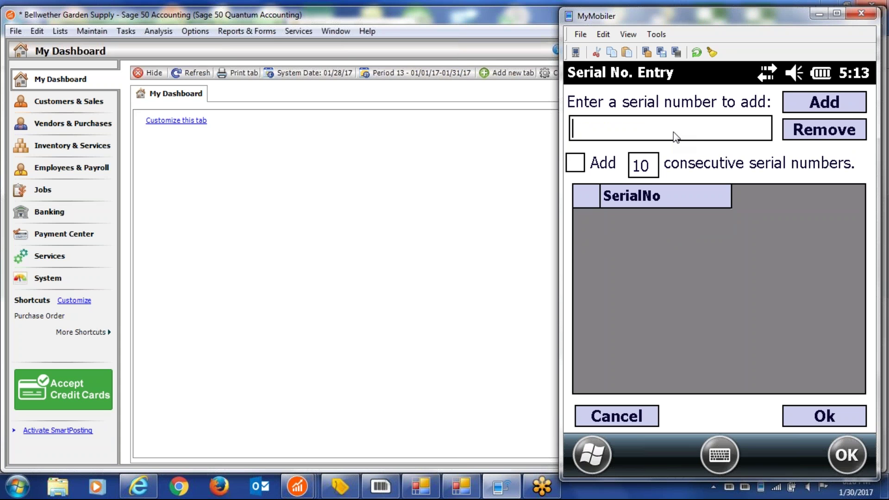
type("6000")
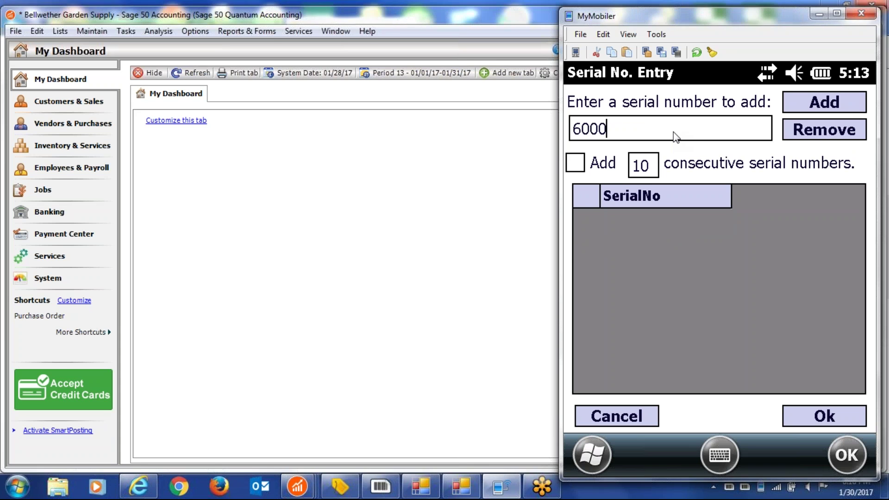
type("1")
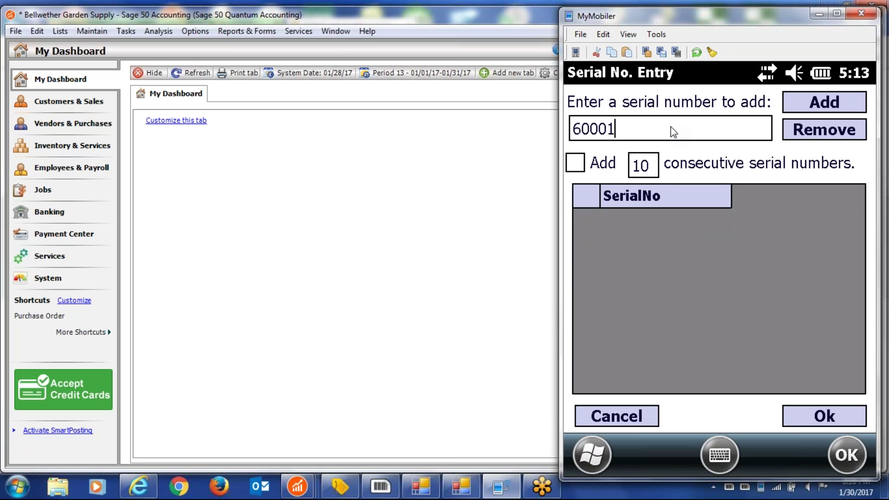
left_click(575, 165)
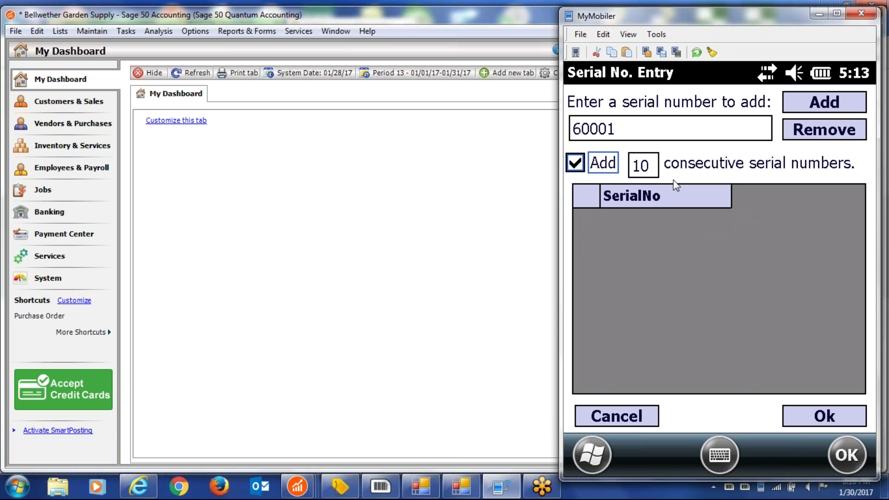
left_click(653, 168)
key("BackSpace")
key("BackSpace")
type("3")
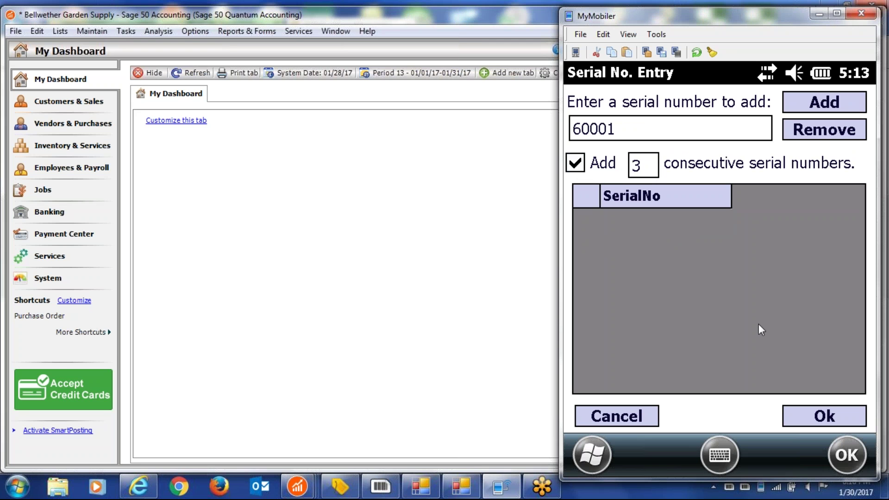
left_click(817, 105)
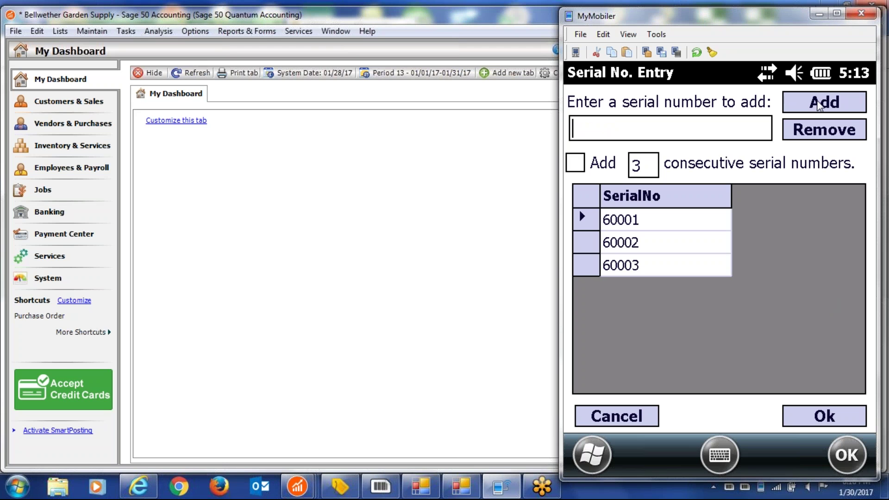
left_click(826, 417)
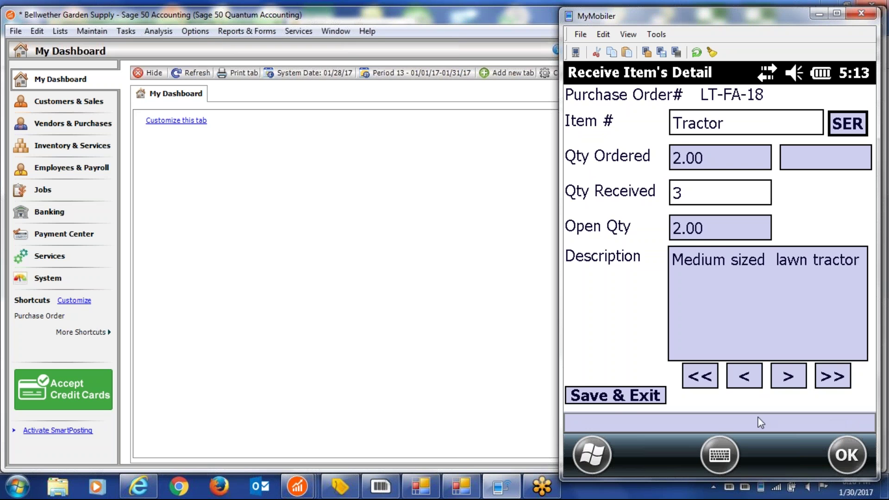
left_click(616, 397)
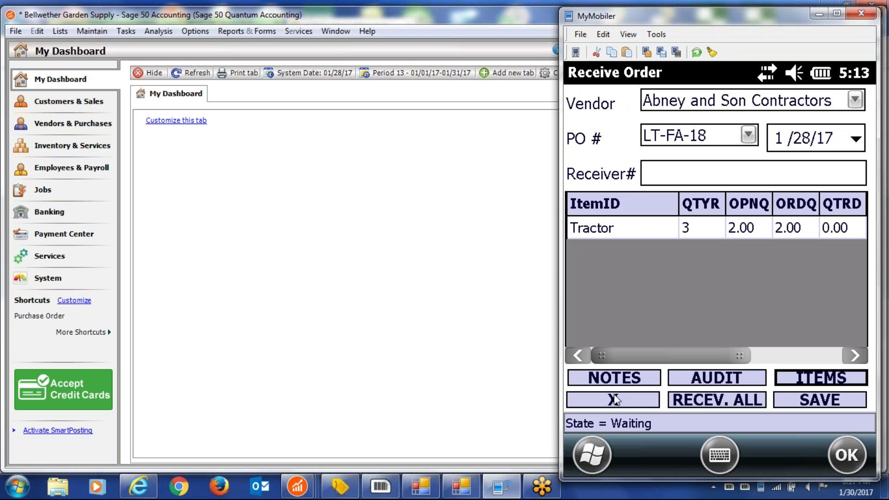
Step: Audit the received Tractor item and try to save the Abney and Son Contractors purchase order
left_click(807, 399)
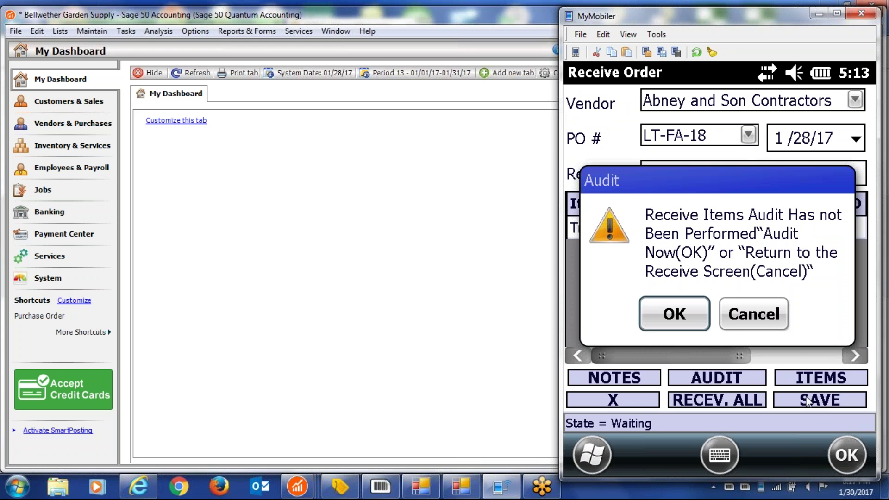
left_click(653, 313)
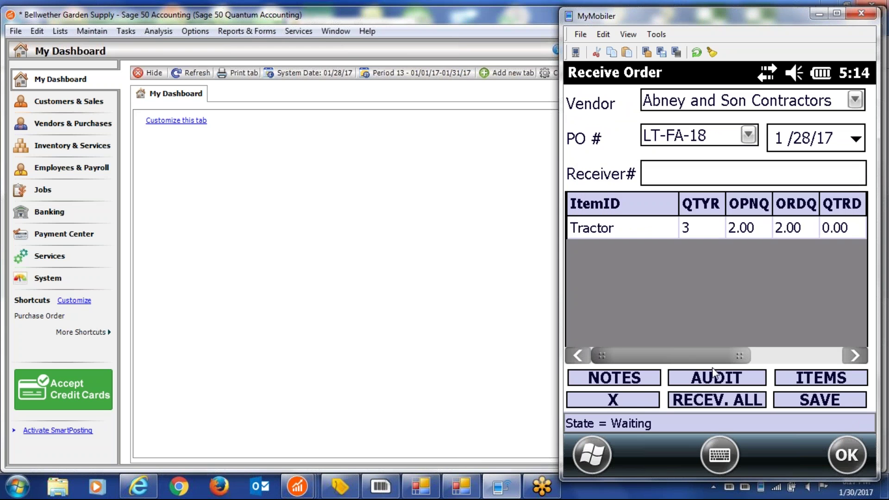
left_click(616, 412)
left_click(810, 403)
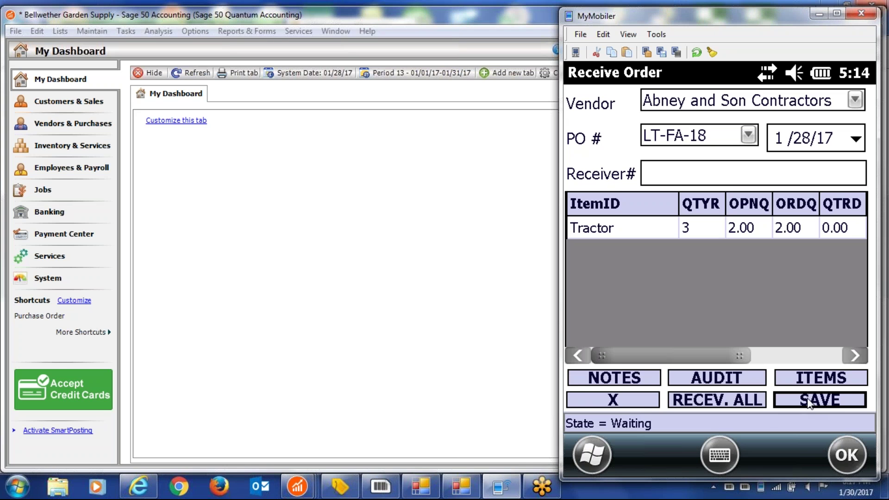
left_click(614, 401)
left_click(811, 270)
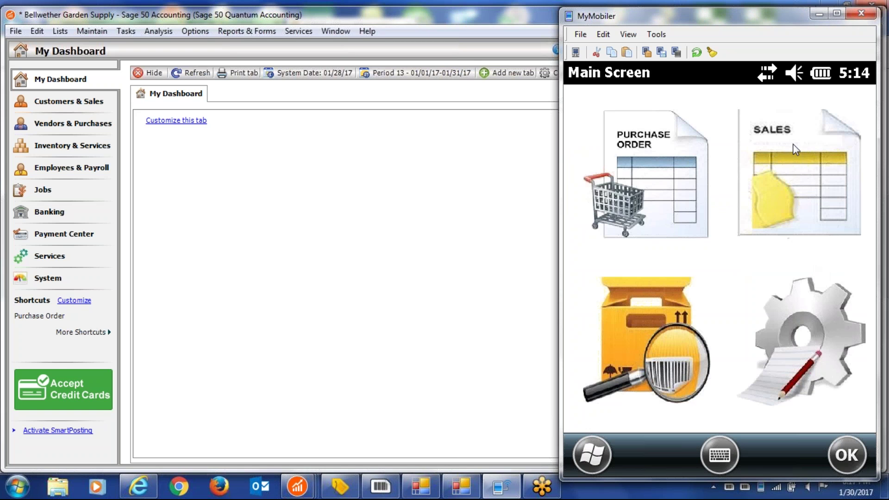
left_click(795, 150)
left_click(857, 207)
left_click(759, 243)
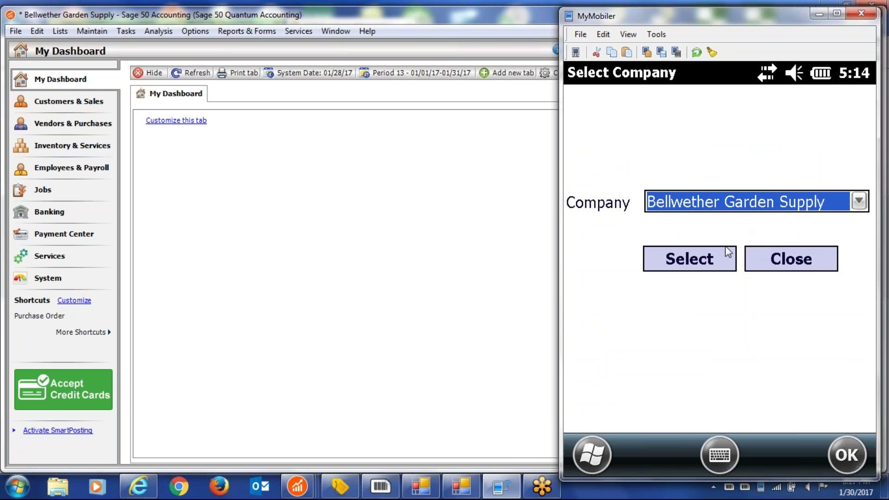
left_click(859, 201)
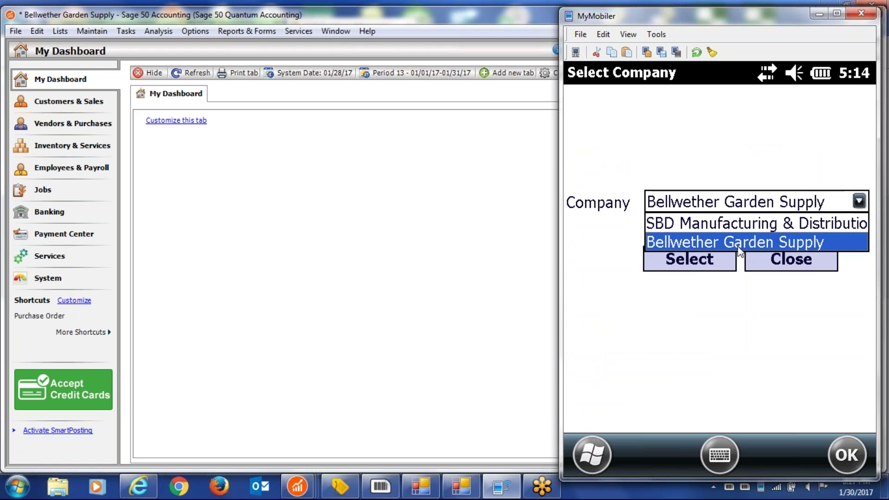
left_click(754, 245)
left_click(711, 267)
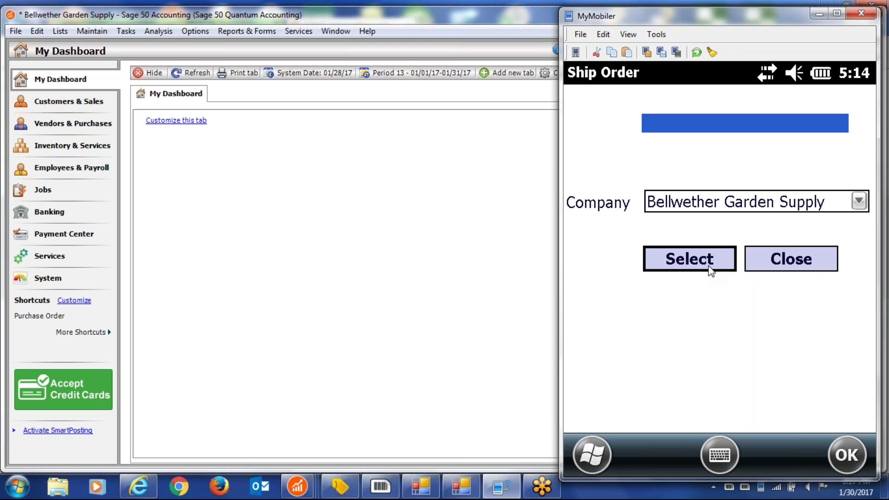
left_click(864, 132)
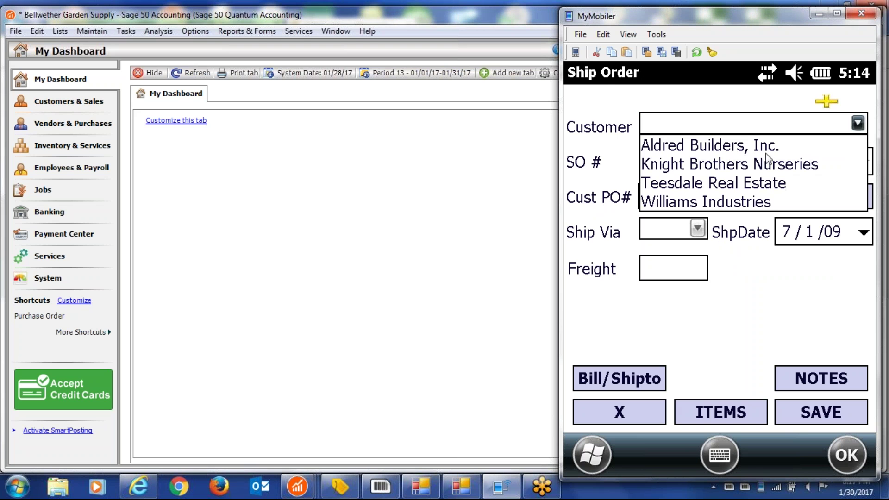
left_click(741, 147)
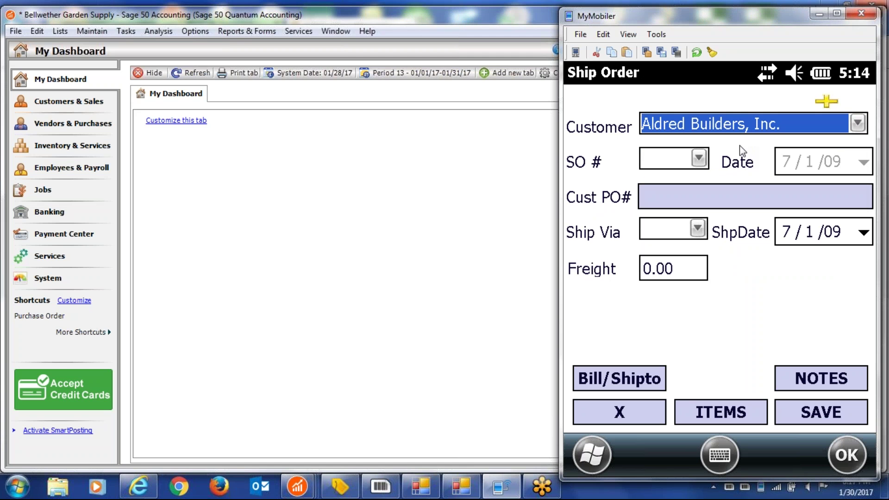
left_click(699, 158)
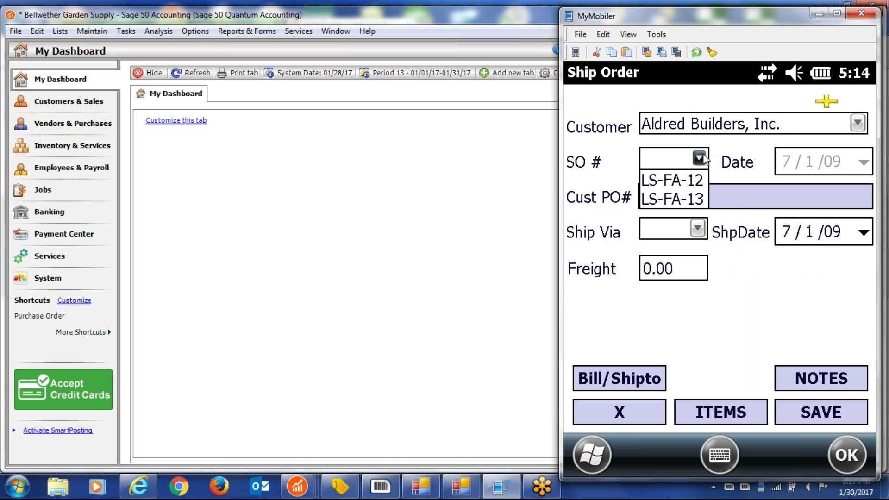
left_click(690, 184)
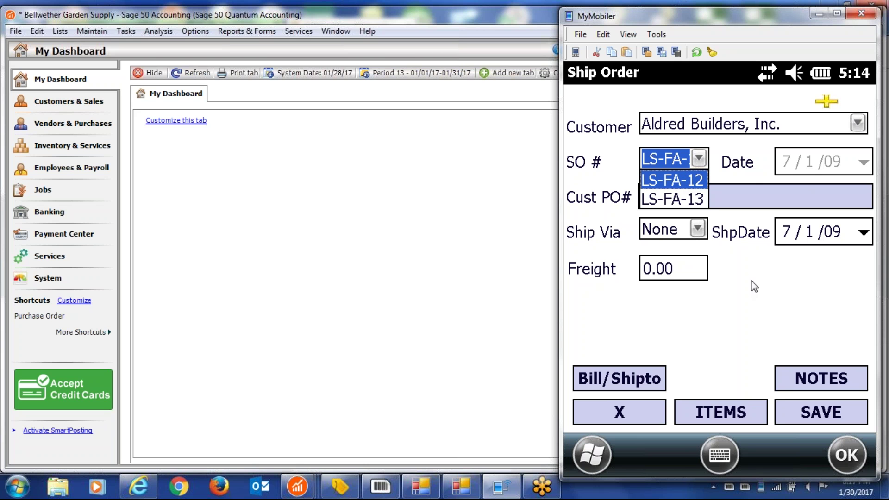
left_click(621, 418)
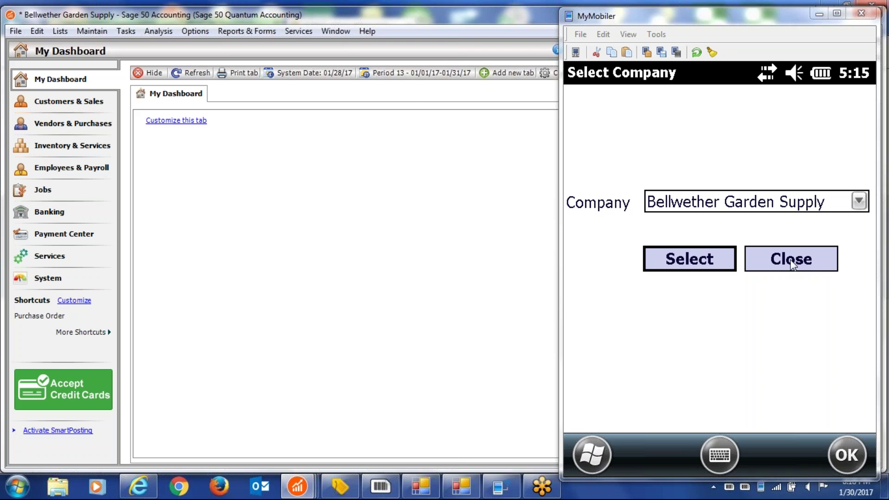
left_click(792, 262)
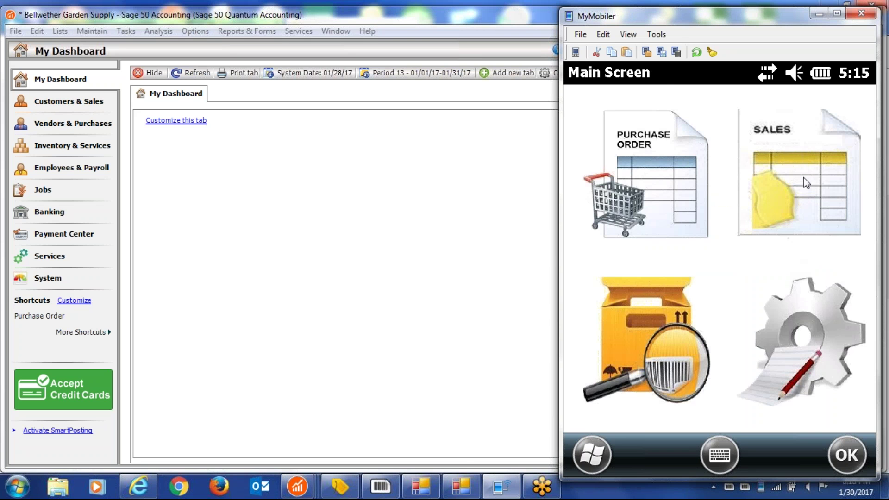
Step: Open order shipping for Bellwether Garden Supply and load the first listed sales order of Aldred Builders, Inc
left_click(804, 179)
left_click(857, 204)
left_click(732, 242)
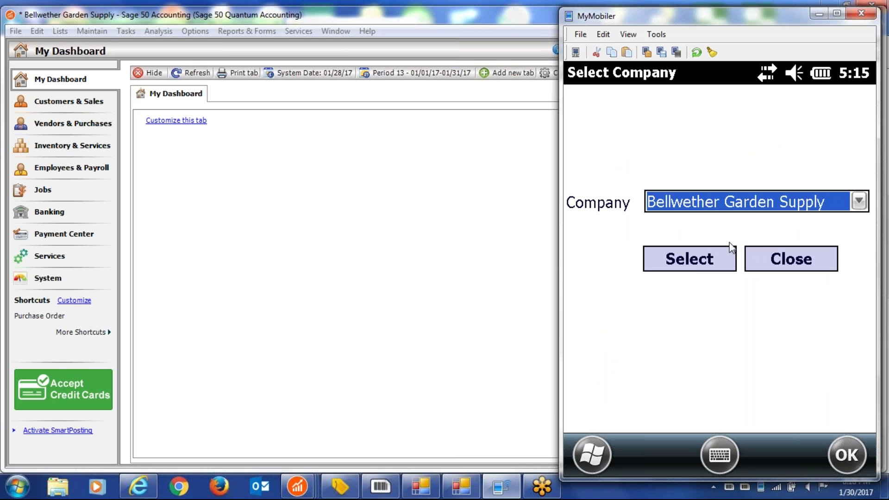
left_click(695, 268)
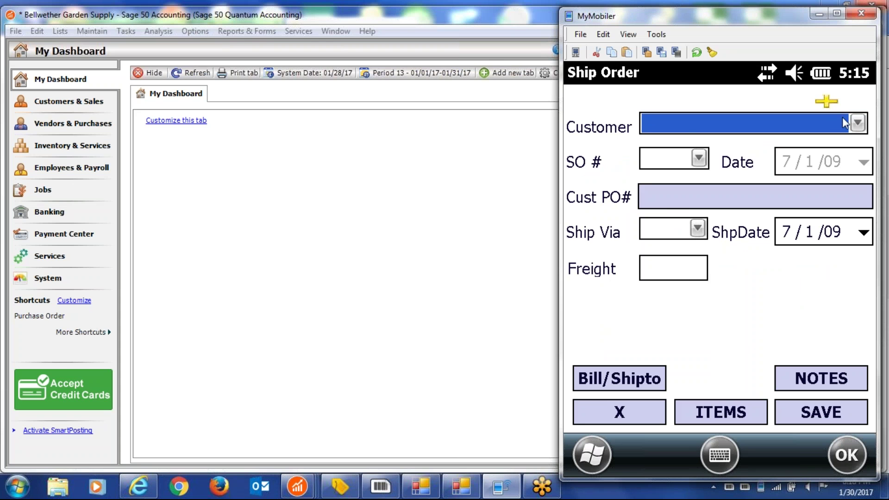
left_click(858, 122)
left_click(720, 148)
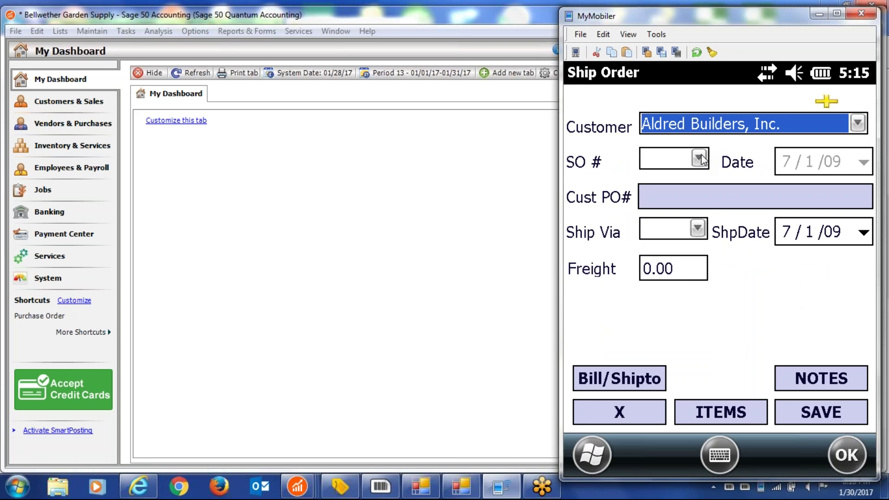
left_click(699, 158)
left_click(671, 183)
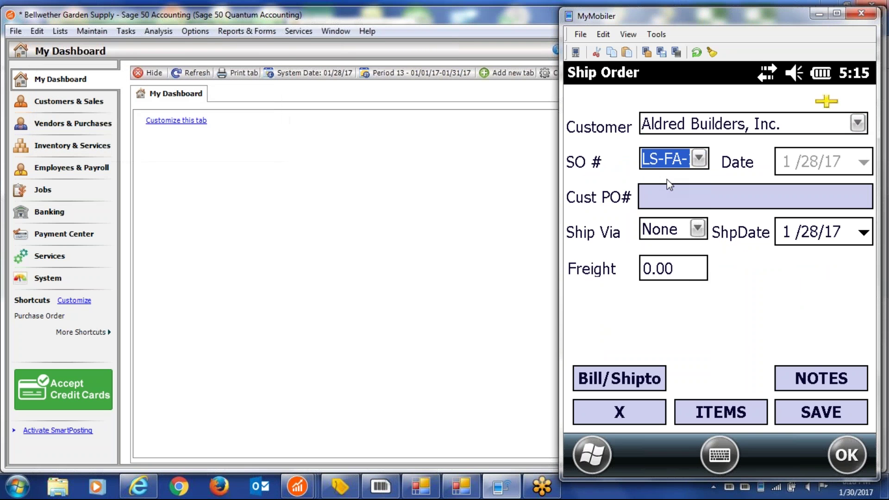
Step: Set the sales order's shipping method to UPS Ground and freight to 25.00, and check its billing and shipping addresses
left_click(668, 196)
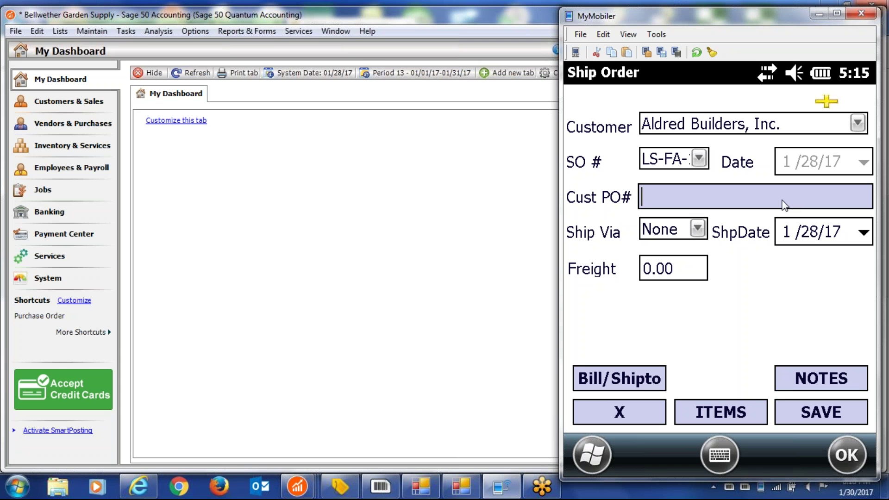
left_click(698, 230)
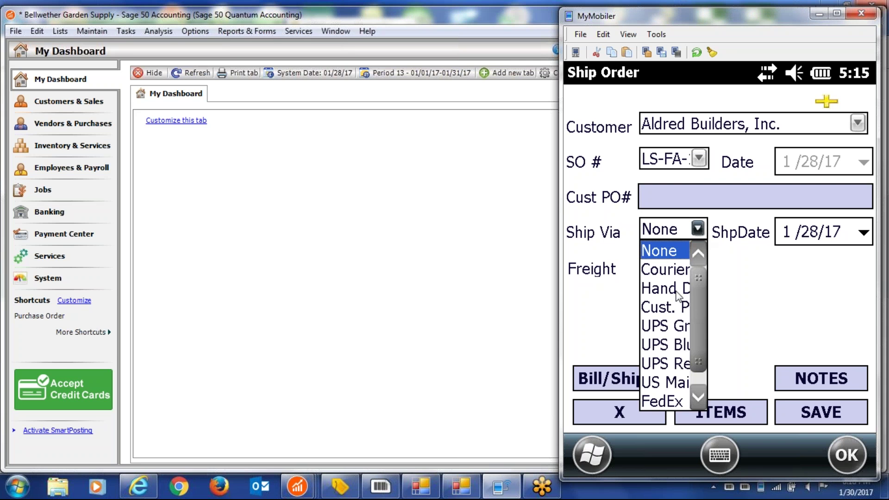
left_click(654, 326)
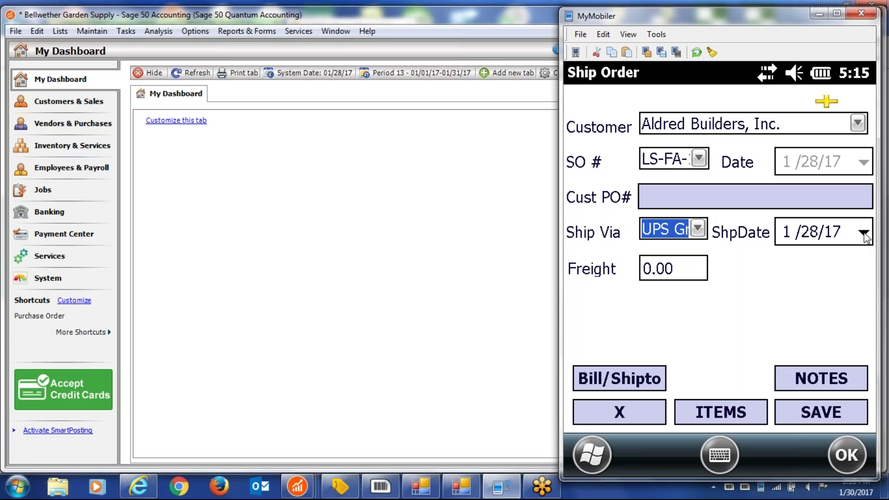
left_click_drag(687, 268, 647, 269)
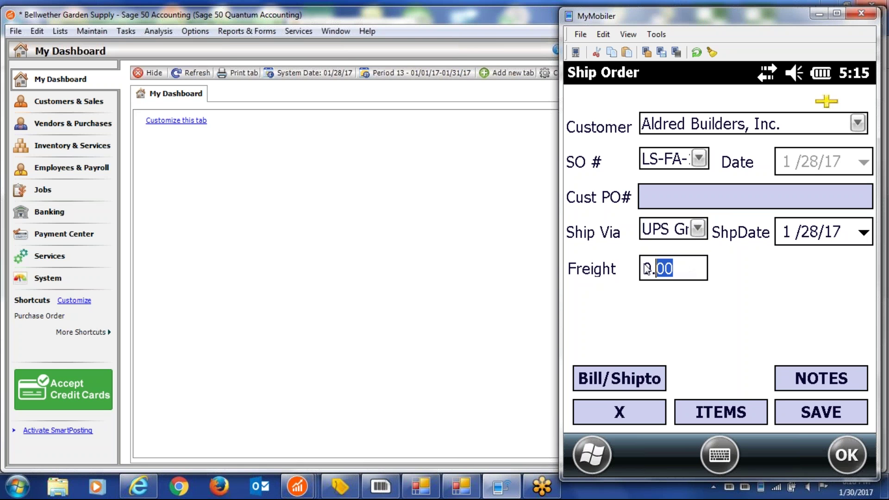
type("25.00")
key("Tab")
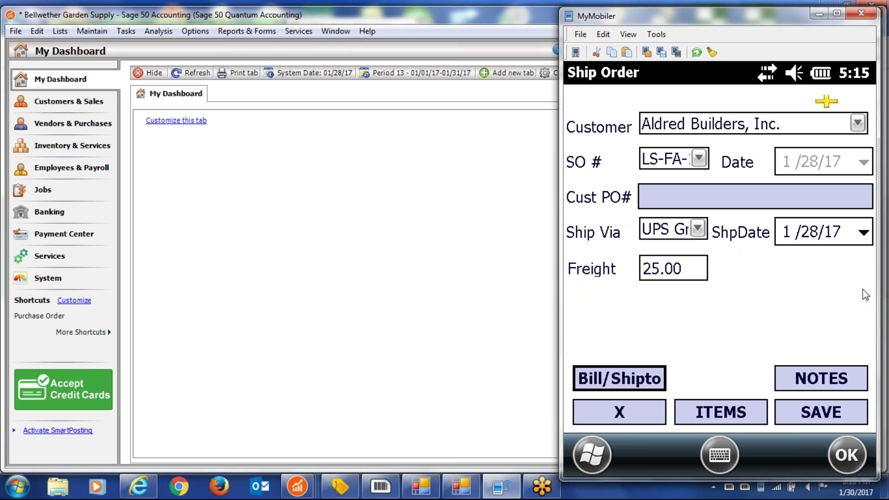
left_click(612, 375)
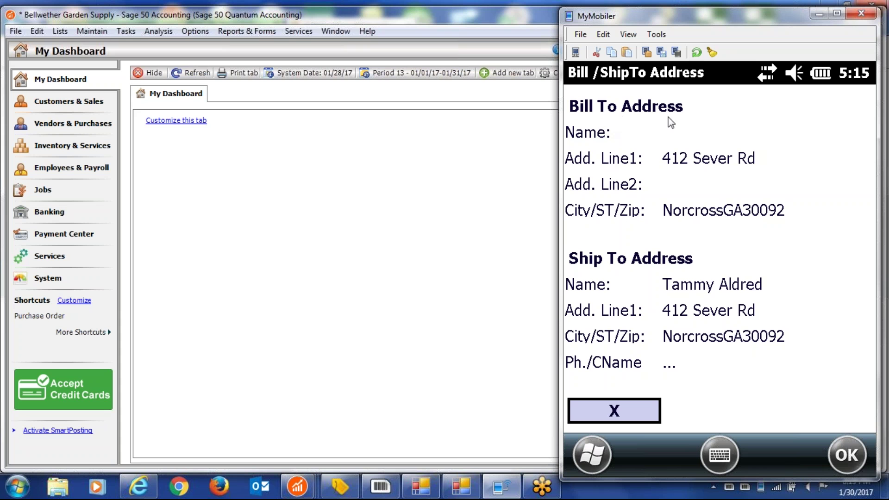
left_click(617, 412)
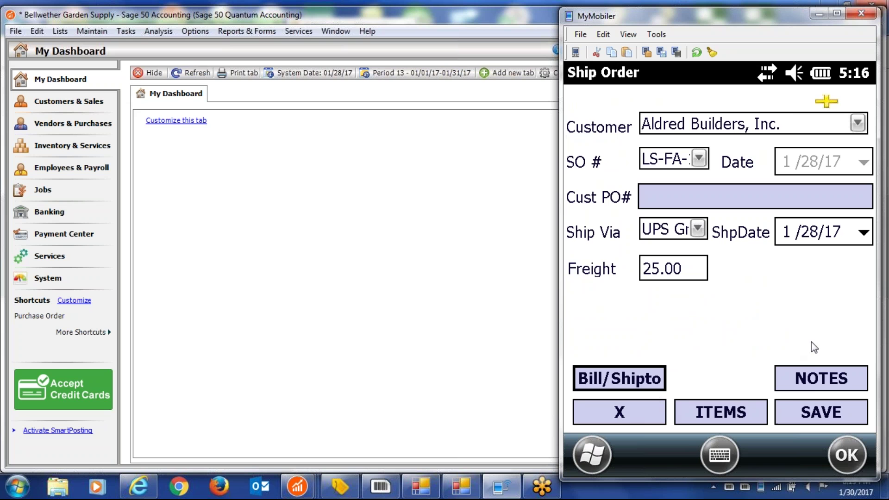
Step: Save order notes reading "TEST STATEMENT" for the statement, "TEST CUSTOMER" for the customer and "TEST INTERNAL" for internal use
left_click(813, 379)
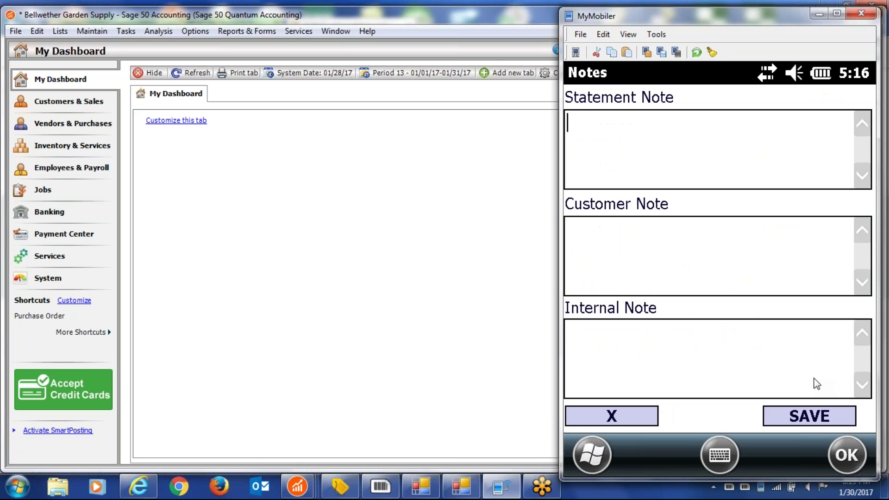
type("TEST STAT")
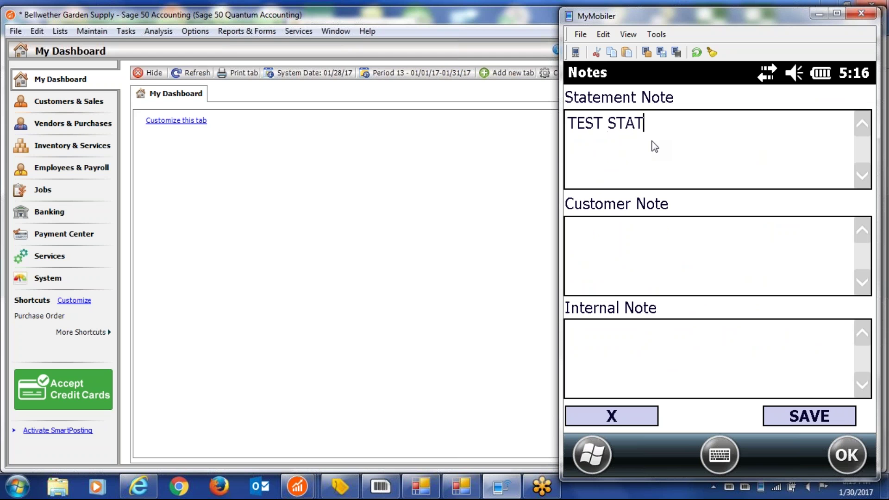
type("EMENT")
left_click(665, 233)
type("TEST")
key("BackSpace")
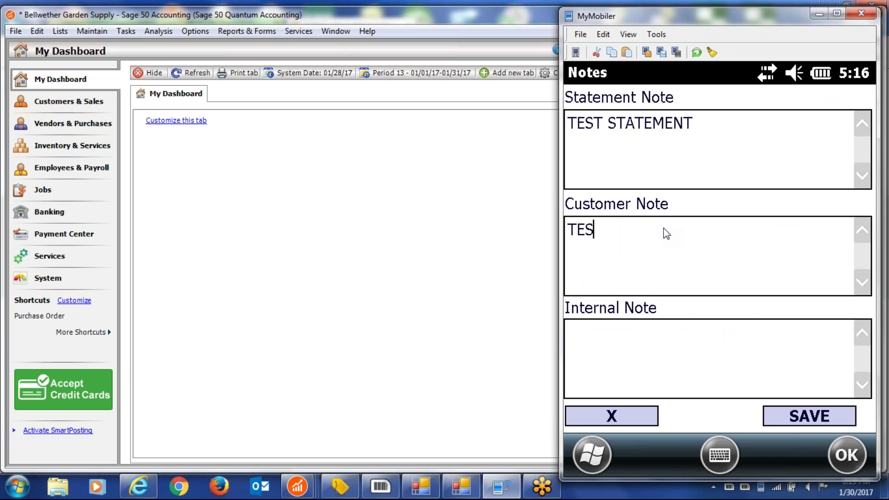
type("T CUSTOMER")
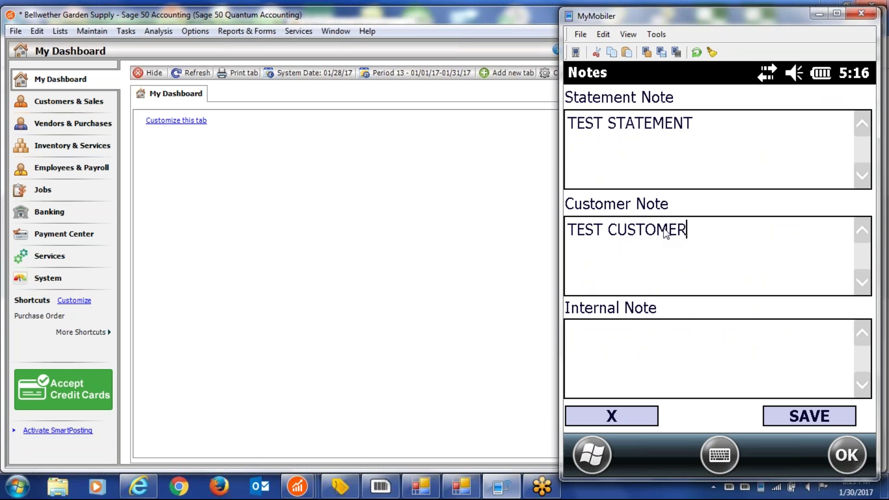
left_click(646, 336)
type("TEST INTERNAL")
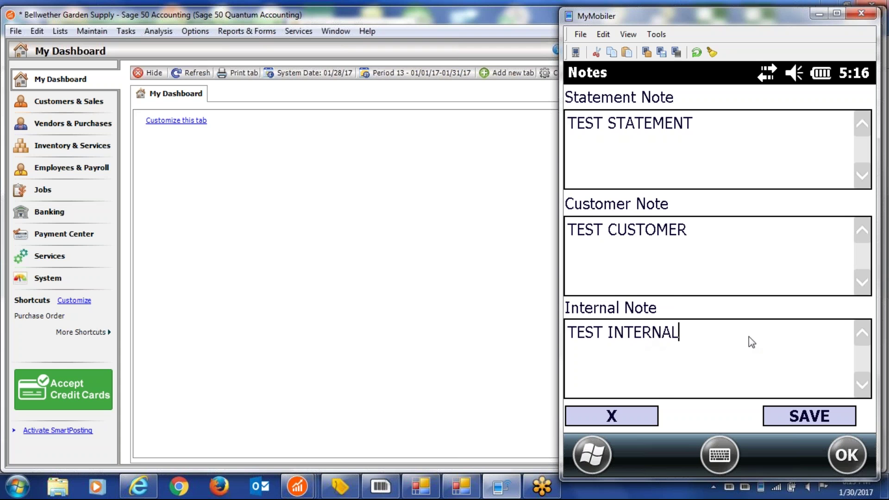
left_click(795, 419)
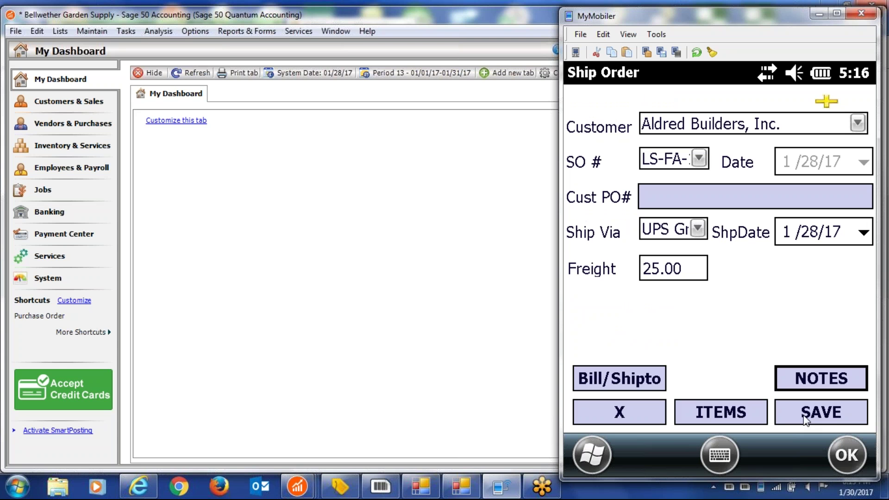
Step: Open the shipping details of the Tractor item in sales order LS-FA-12 and set its shipped quantity to 3
left_click(720, 412)
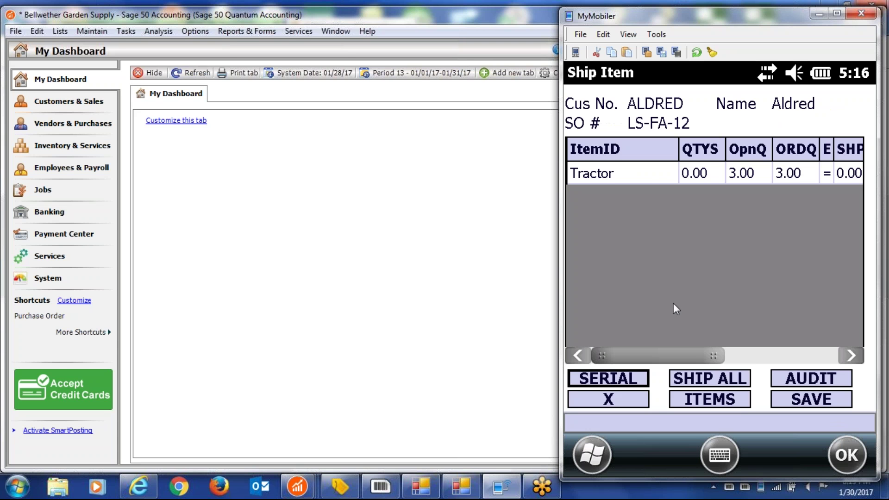
left_click(660, 169)
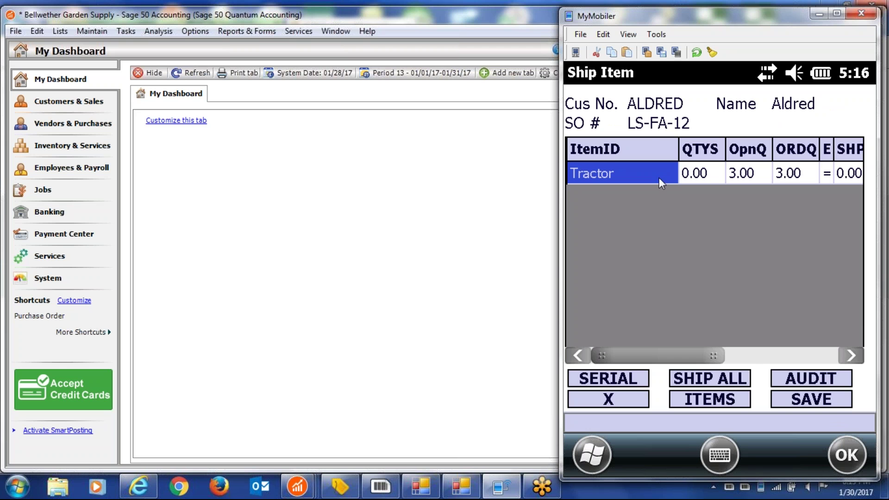
left_click(712, 400)
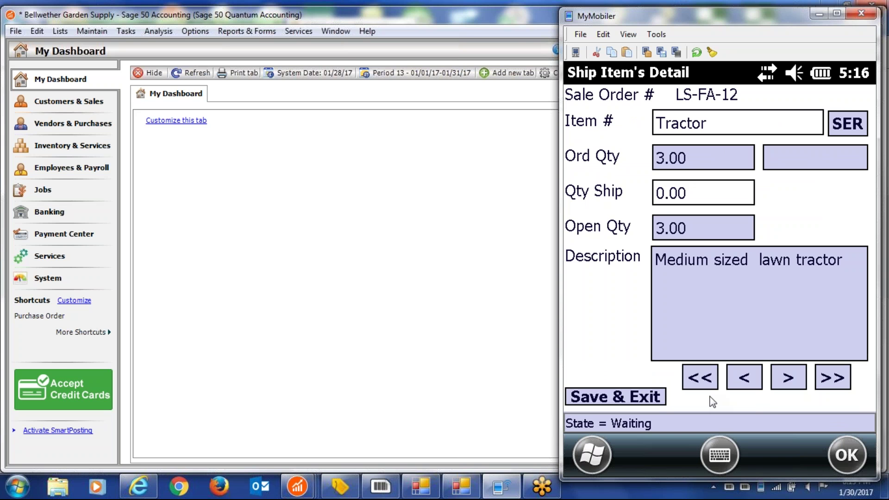
left_click(704, 192)
key("BackSpace")
key("BackSpace")
key("BackSpace")
key("BackSpace")
type("3")
Step: Select serial numbers 1112, 1113 and 2500 for the Tractor's shipment
left_click(852, 123)
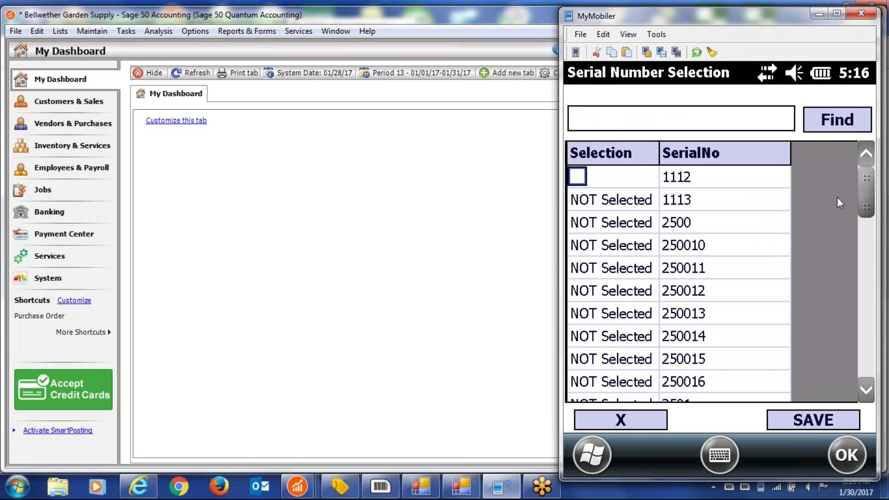
left_click_drag(866, 187, 866, 389)
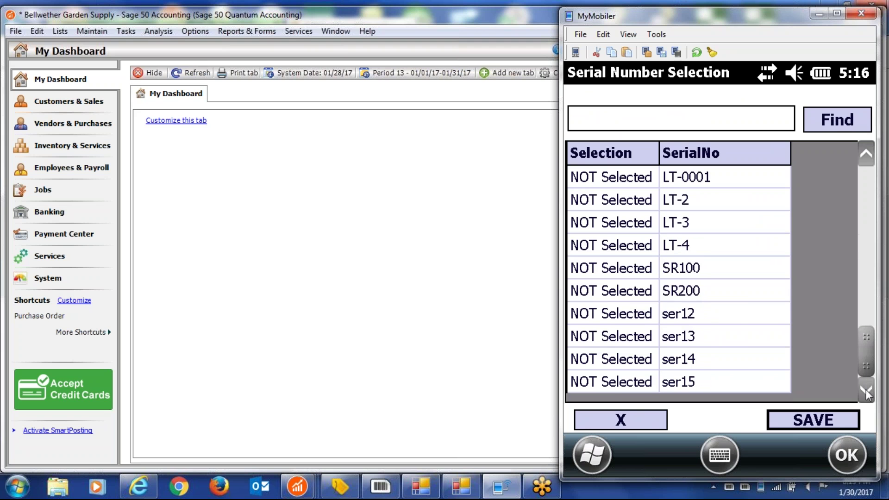
left_click_drag(871, 351, 857, 187)
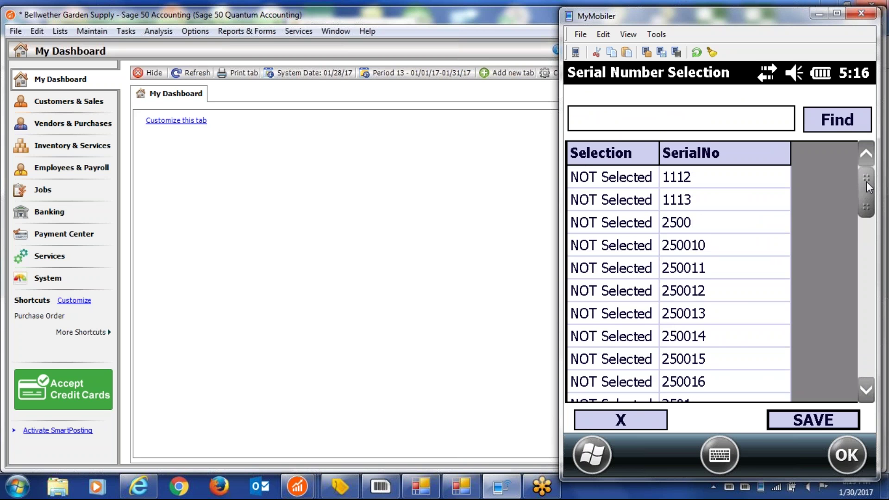
left_click(583, 178)
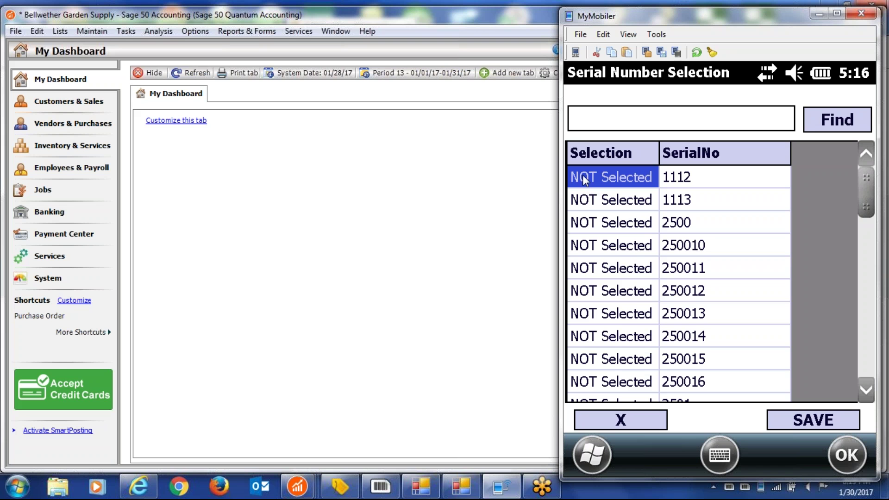
left_click(582, 203)
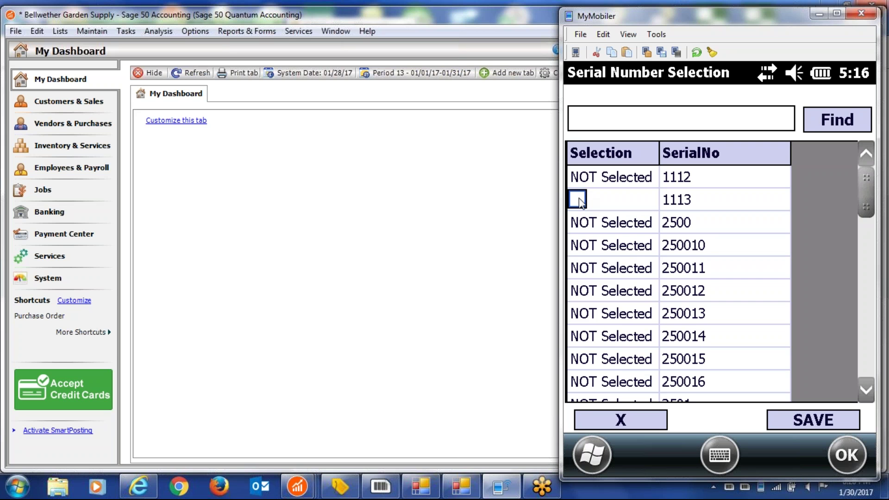
left_click(578, 200)
left_click(602, 180)
left_click(582, 176)
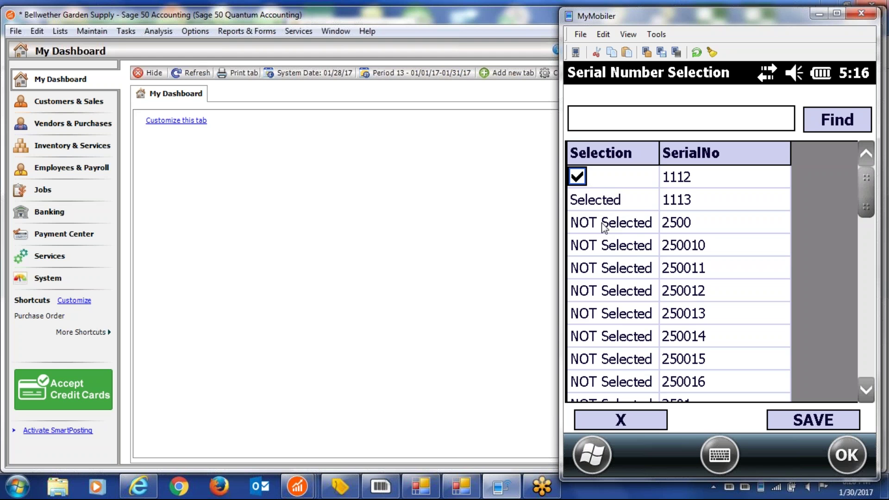
left_click(601, 222)
left_click(577, 222)
Step: Look through the rest of the available serial numbers, then save the serial selection and the Tractor's shipping details
left_click(868, 388)
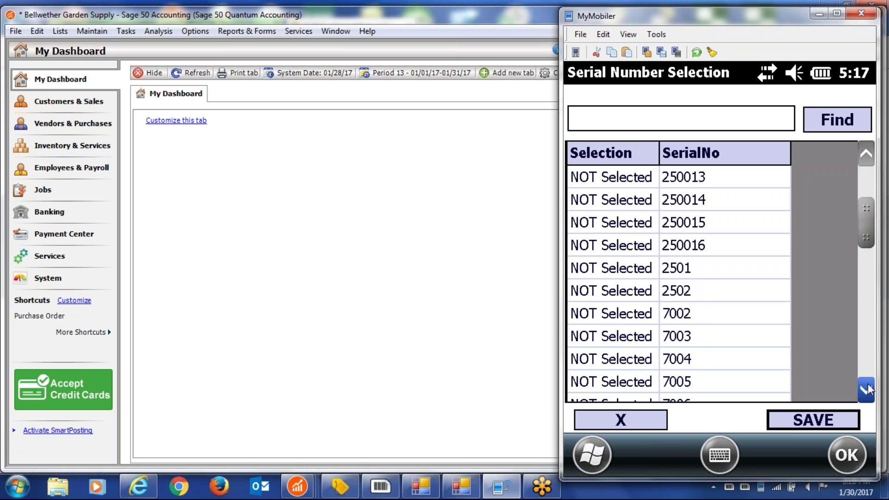
left_click_drag(868, 389, 868, 389)
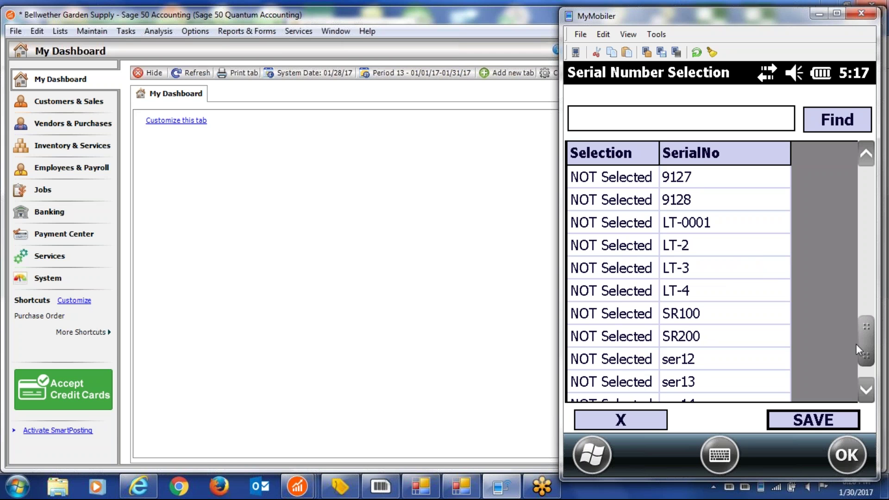
left_click_drag(866, 323, 871, 148)
left_click(753, 123)
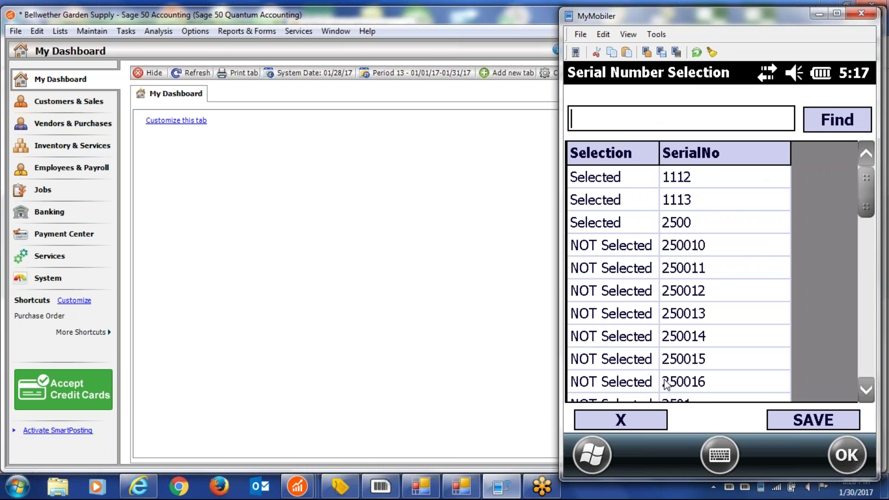
left_click(827, 423)
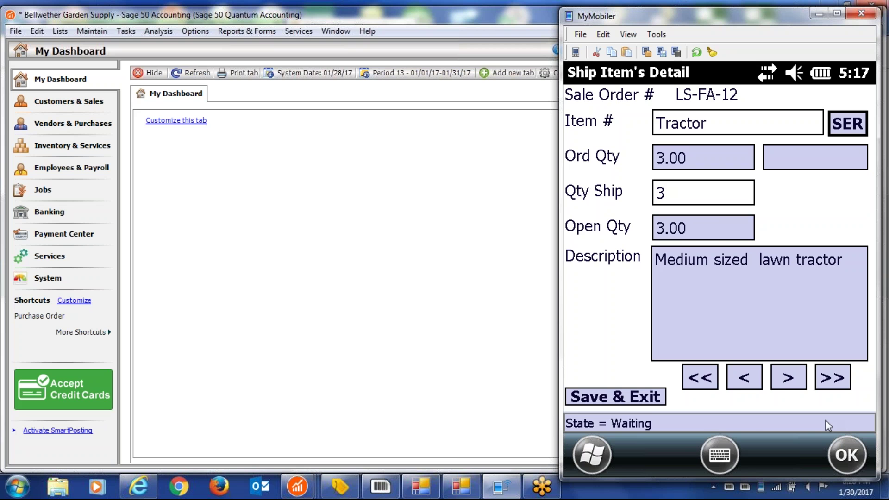
left_click(642, 397)
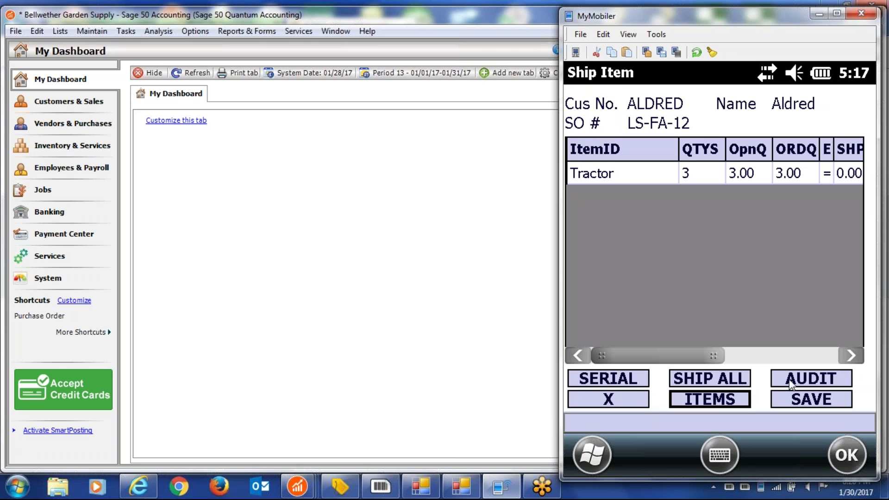
Step: Check the shipment audit for sales order LS-FA-12 and save its shipped items
left_click(828, 380)
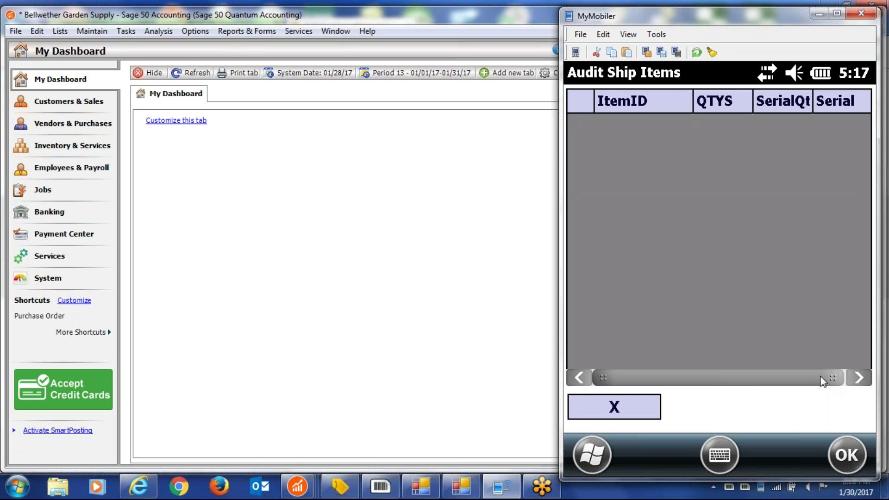
left_click(608, 402)
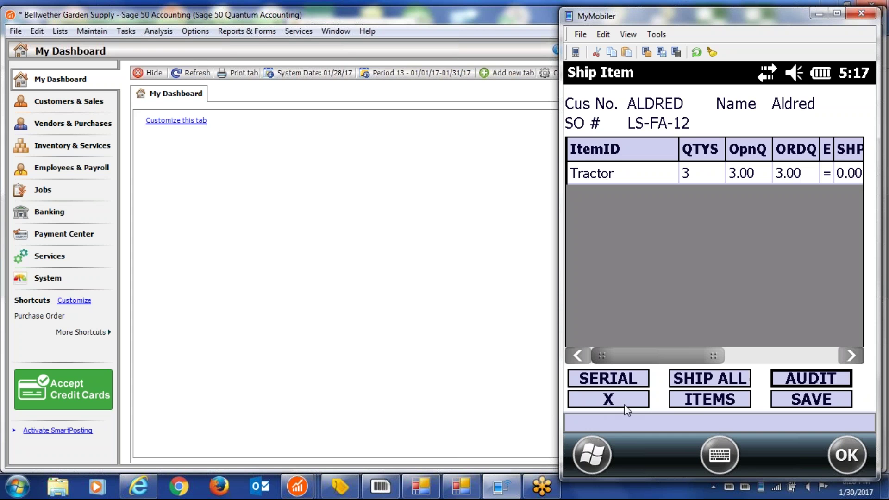
left_click(809, 403)
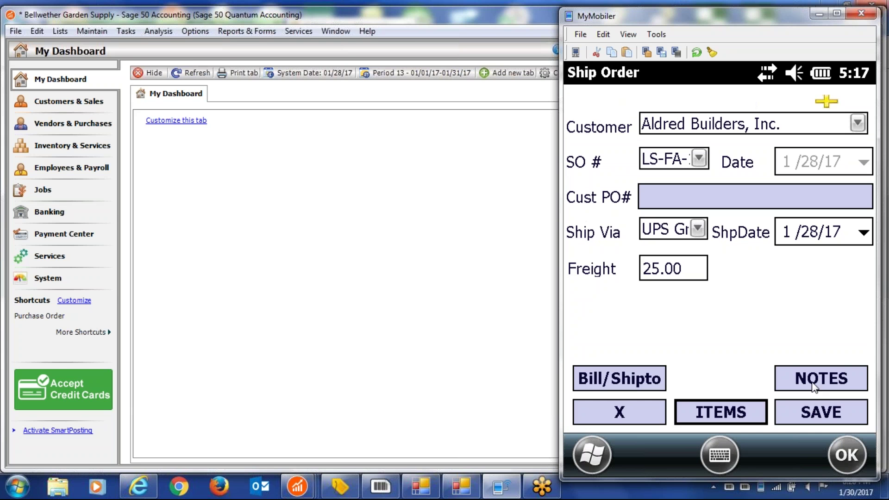
Step: Load sales order LS-FA-13 of Aldred Builders, Inc. with shipping method None and open its item list
left_click(700, 158)
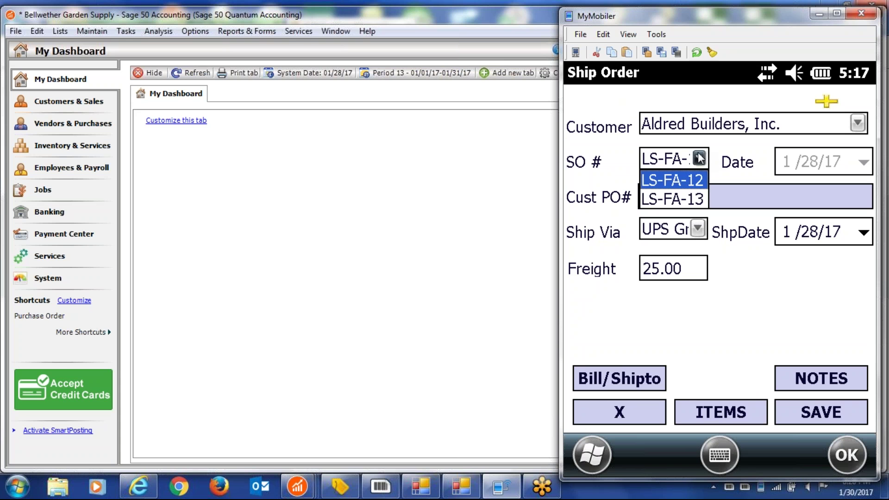
left_click(691, 204)
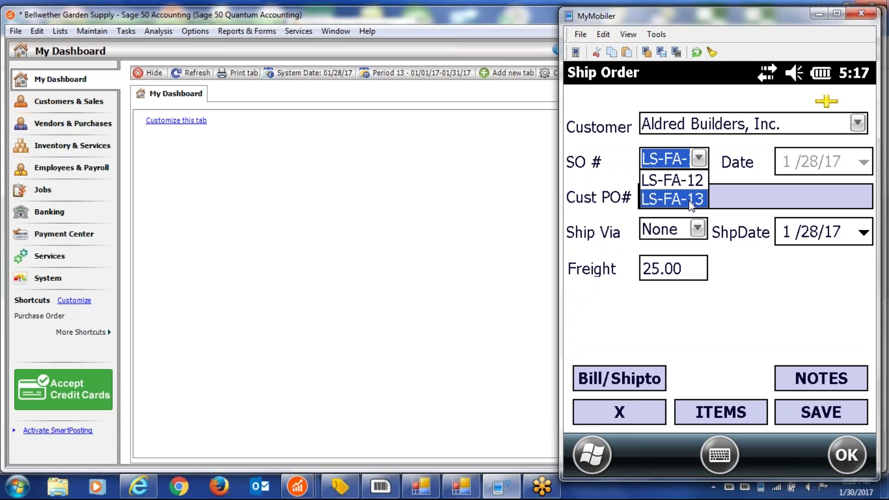
left_click(698, 229)
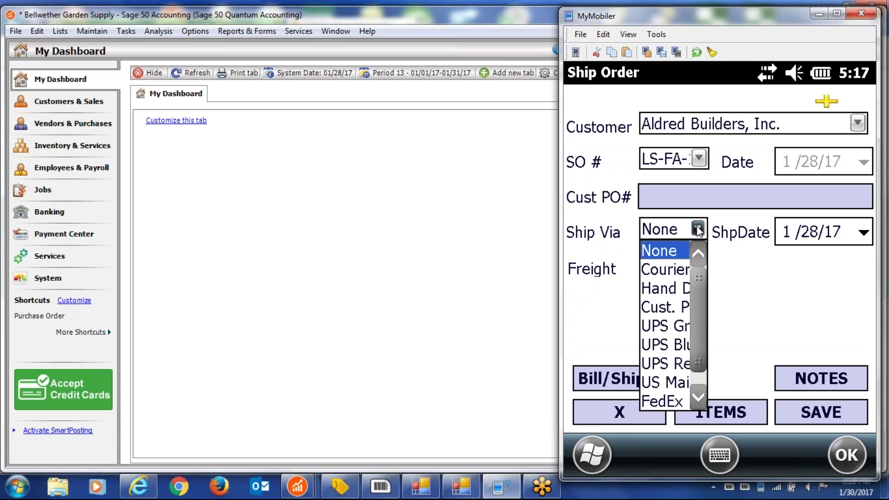
left_click(690, 252)
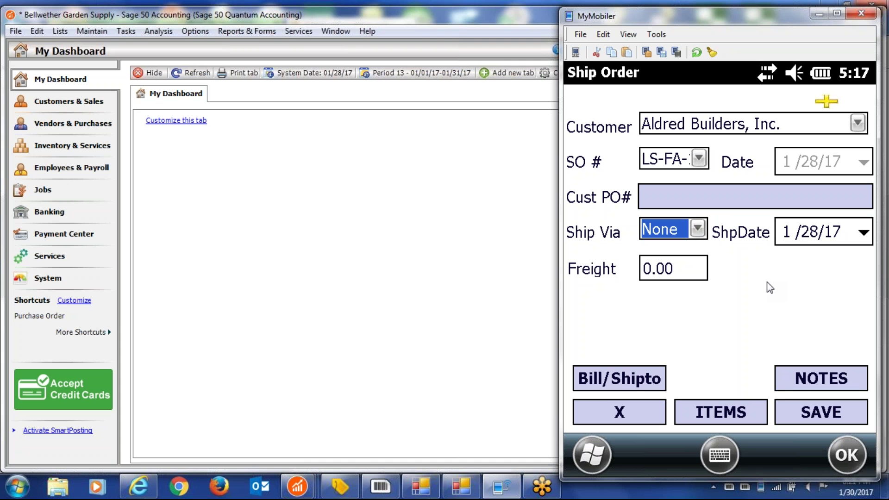
left_click(719, 411)
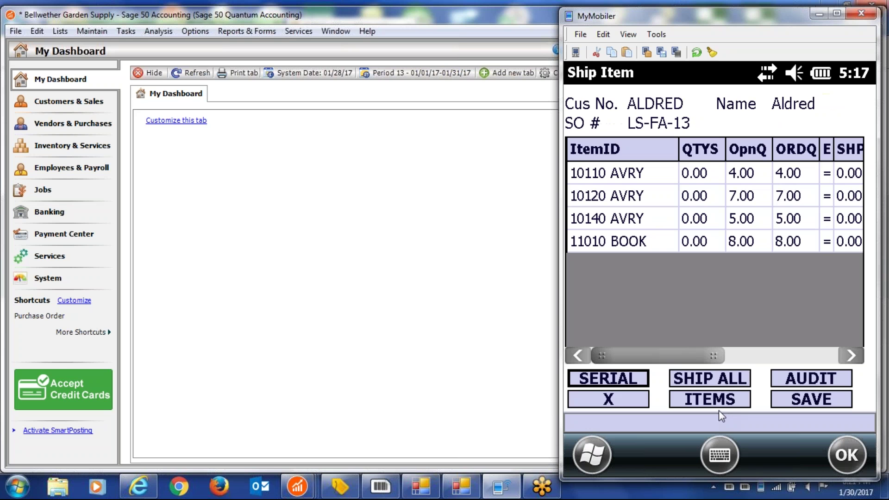
Step: Ship all items of sales order LS-FA-13 in full and check the remaining columns of the item list
left_click(721, 386)
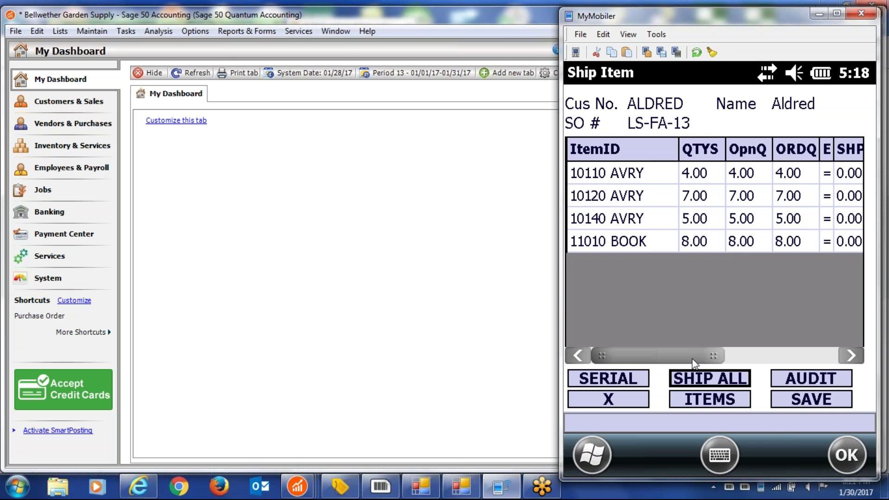
left_click(852, 358)
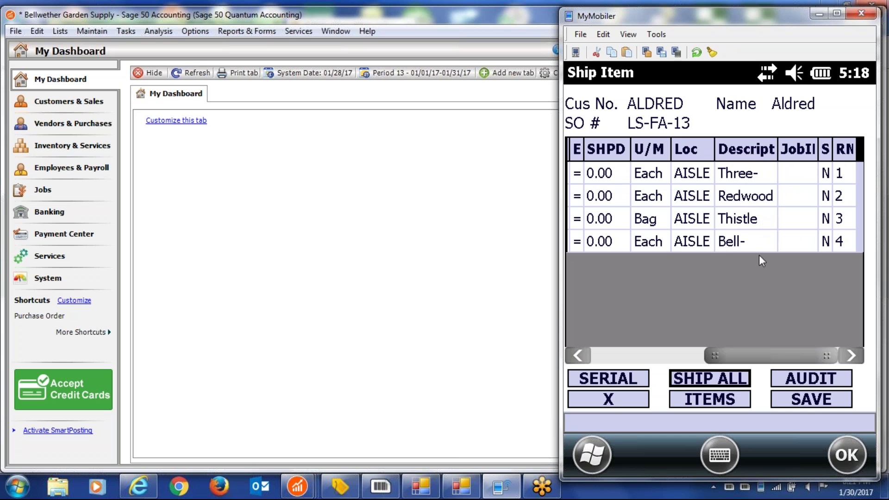
left_click(598, 356)
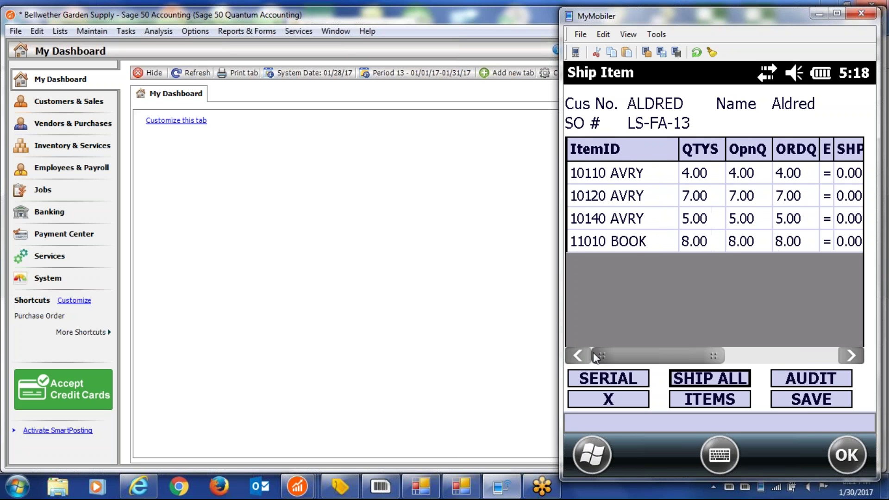
Step: Run the required shipment audit for sales order LS-FA-13, then save its shipped items and the shipping order
left_click(819, 401)
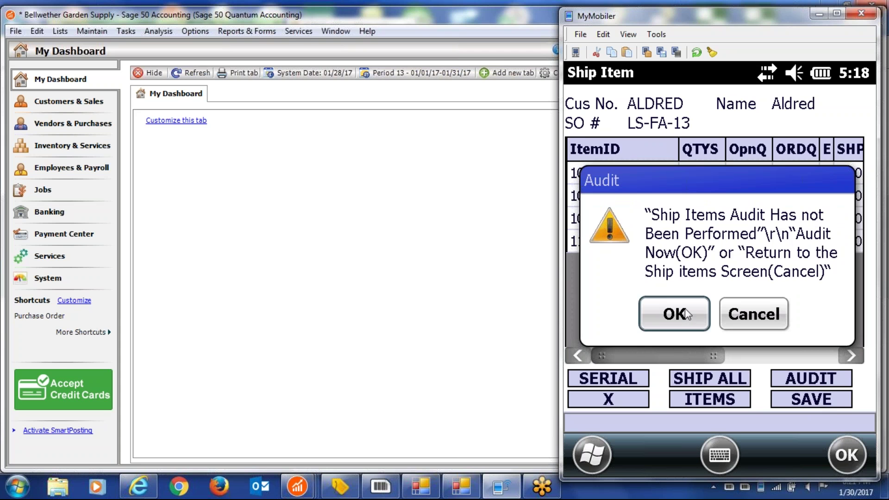
left_click(685, 314)
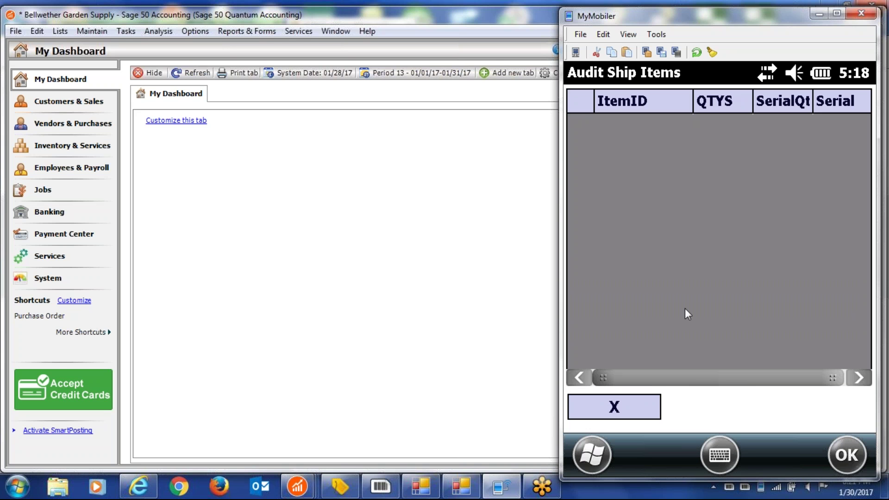
left_click(619, 409)
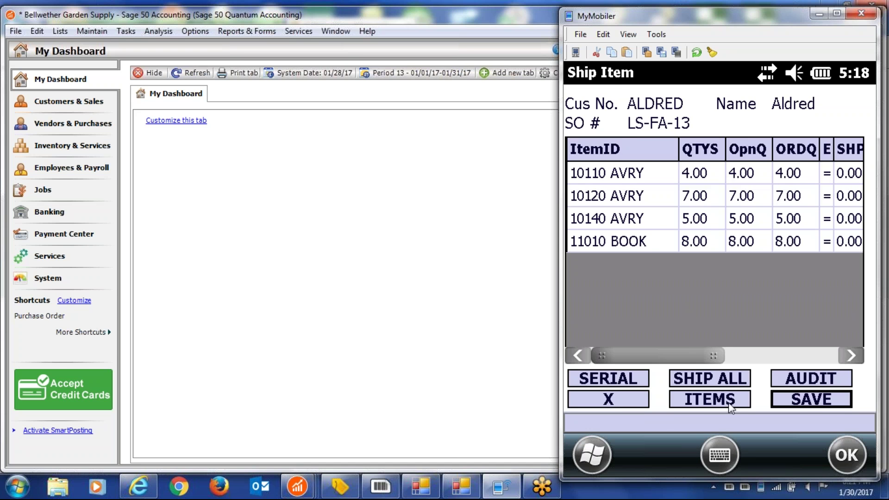
left_click(814, 404)
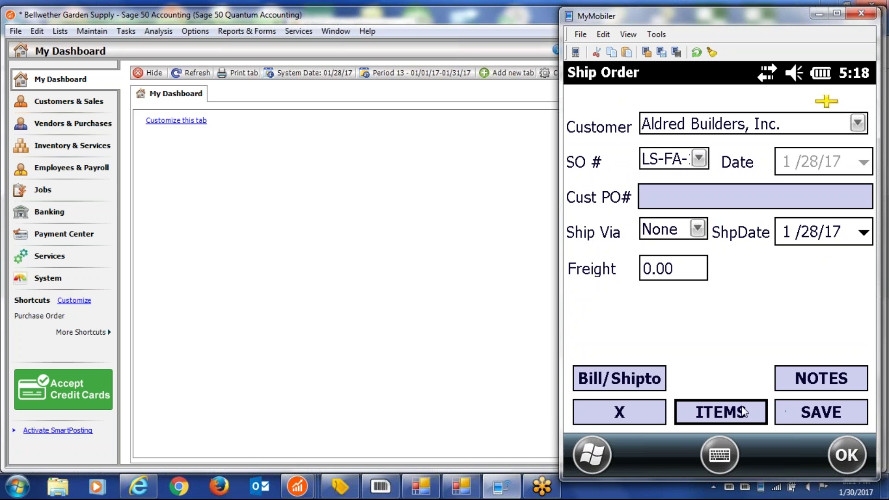
left_click(806, 410)
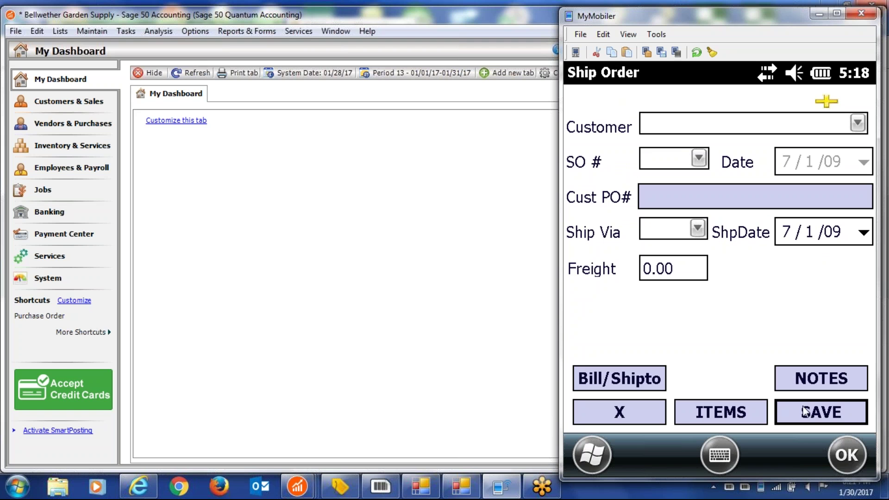
Step: Leave order shipping and the company selection, then switch from the mobile device to Sage 50
left_click(621, 413)
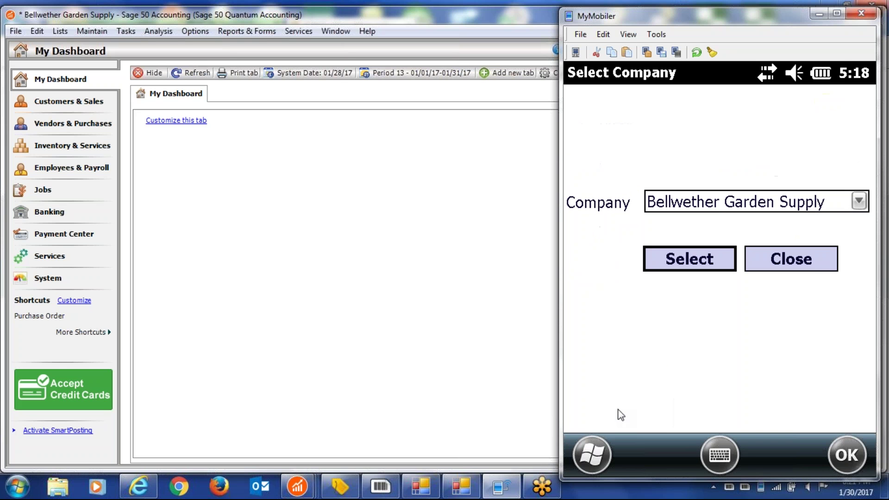
left_click(816, 263)
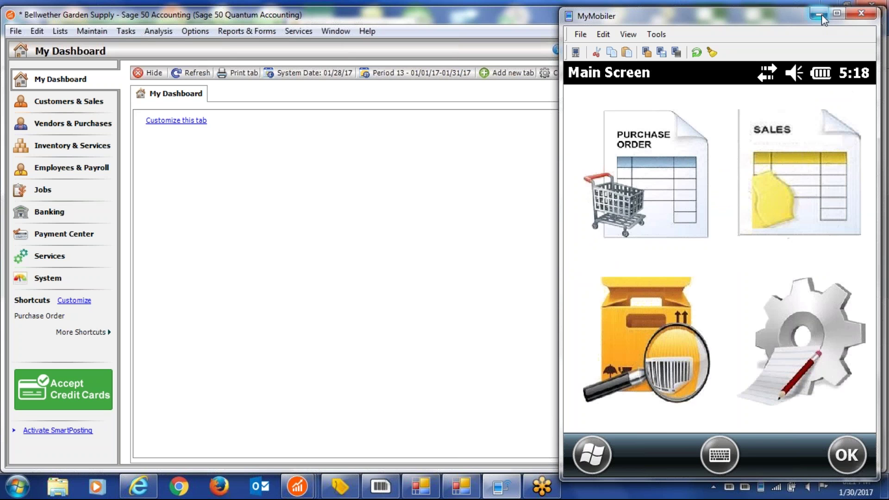
left_click(821, 13)
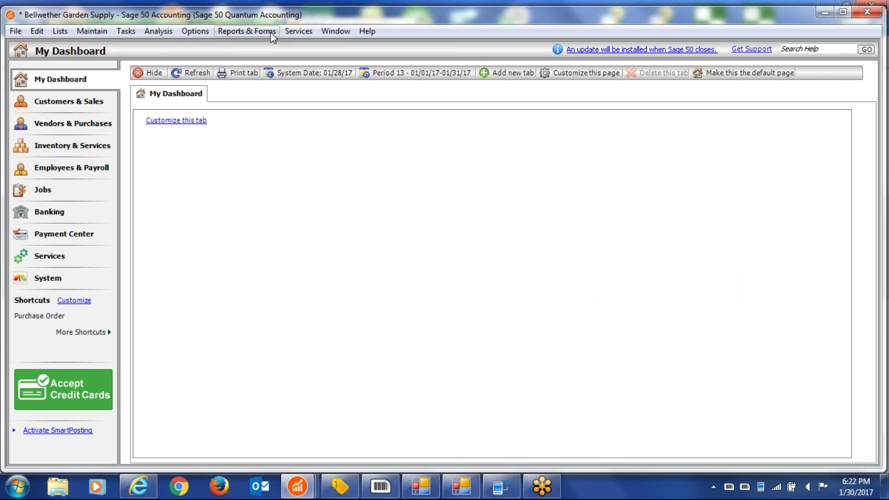
Step: Look through this period's purchase order list sorted by vendor ID, then close the list and minimize the purchase order window
left_click(126, 31)
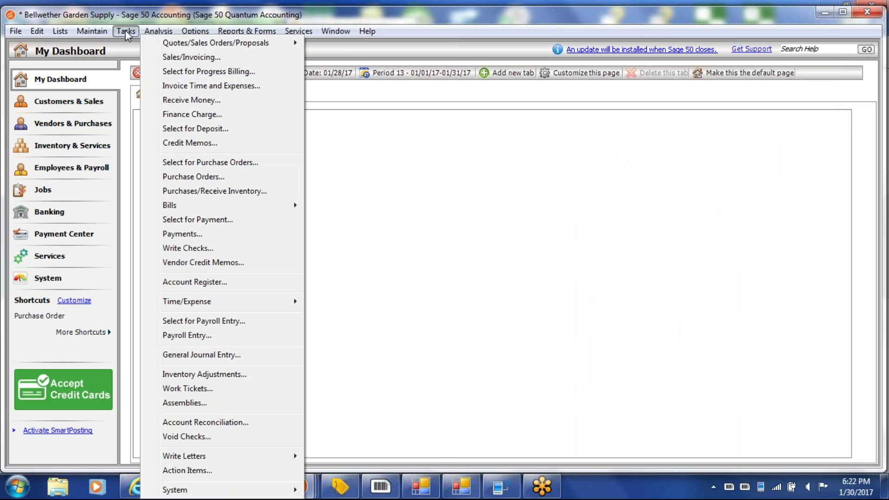
left_click(187, 178)
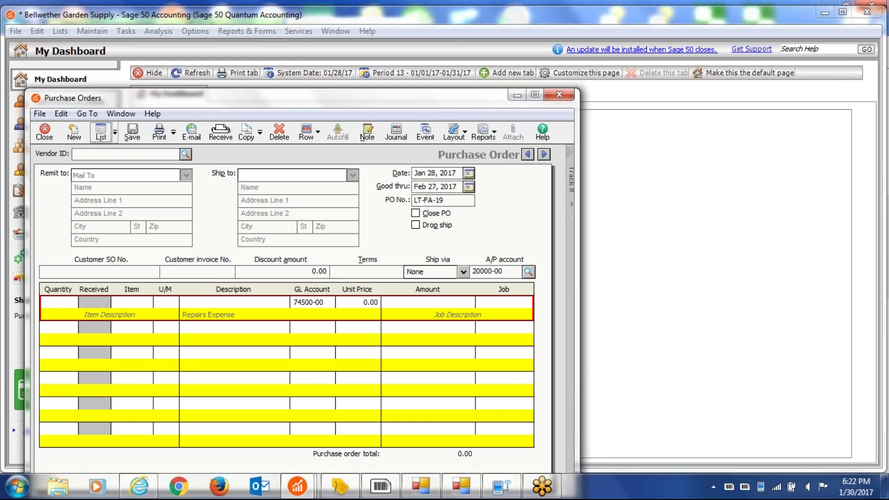
left_click(101, 132)
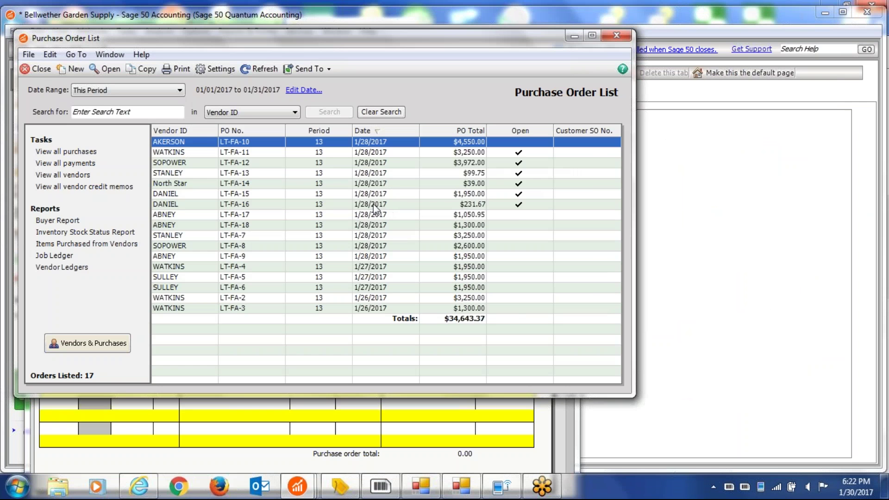
left_click(191, 131)
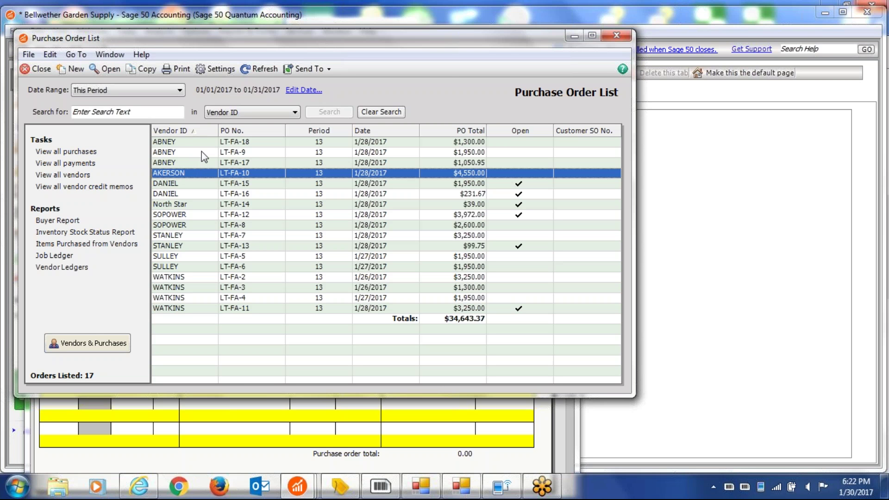
left_click(42, 69)
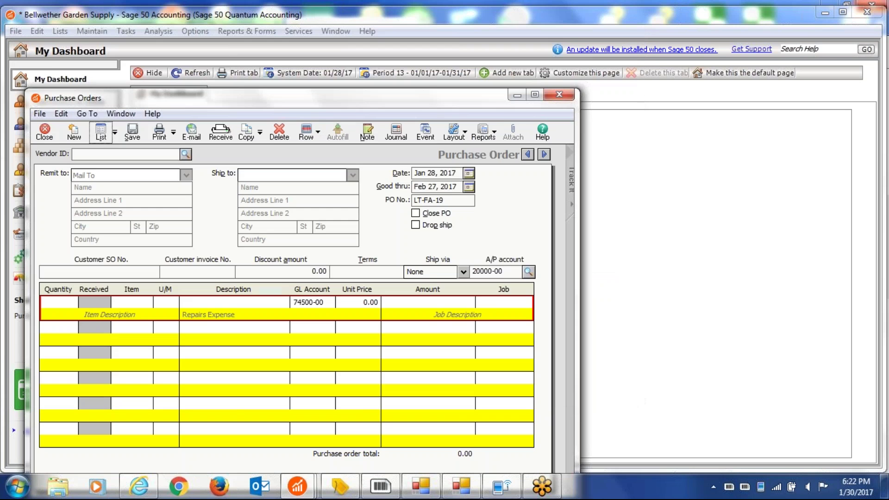
left_click(517, 95)
mouse_move(297, 486)
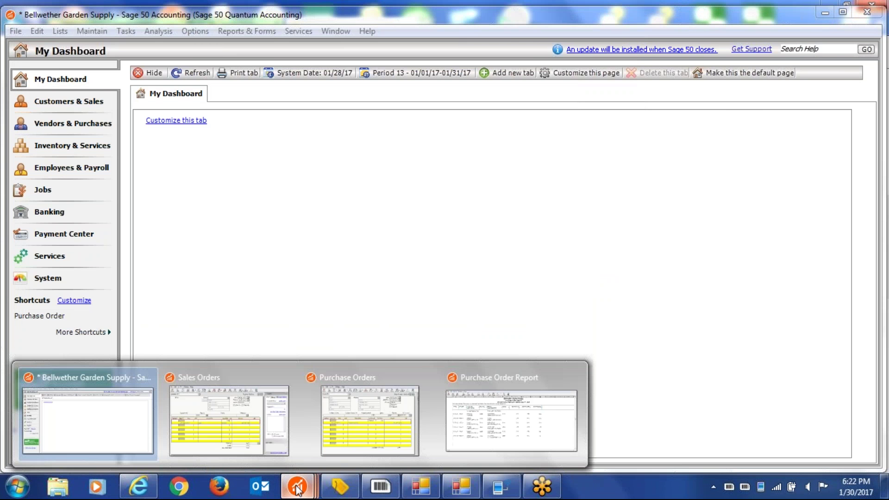
left_click(262, 411)
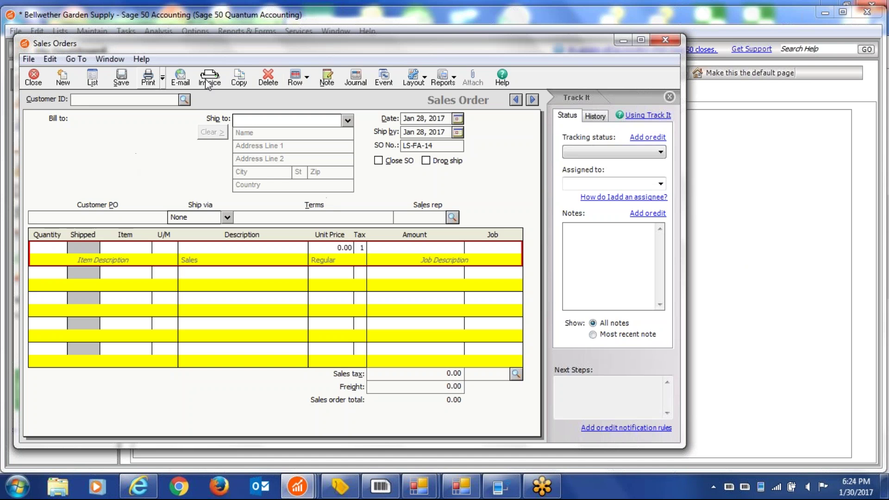
left_click(625, 40)
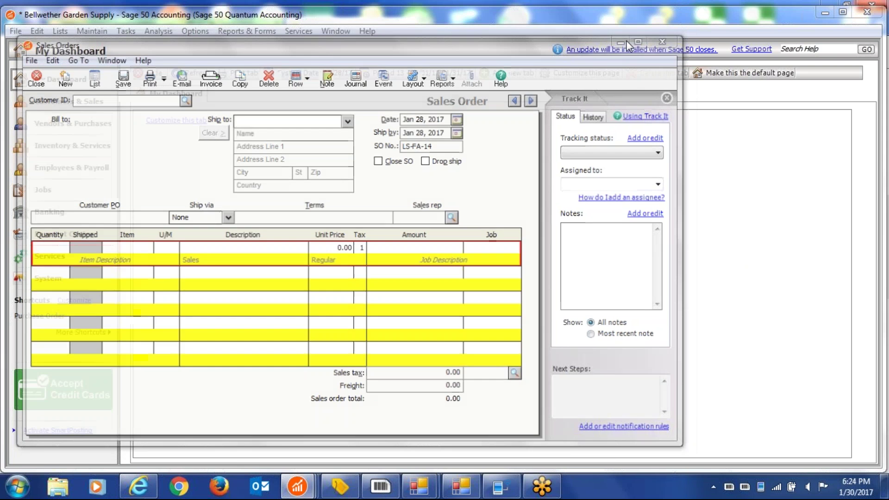
Step: Bring back the purchase order window and open ABNEY's purchase order LT-FA-9 from the purchase order list
mouse_move(302, 491)
left_click(329, 418)
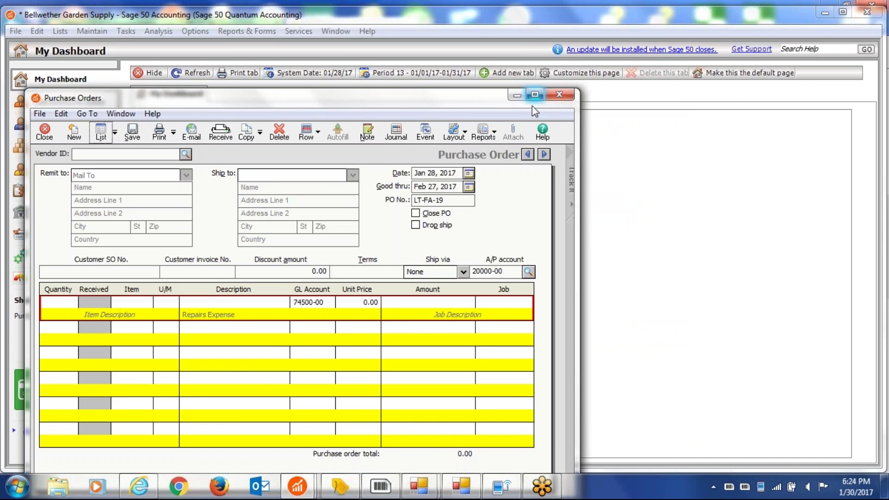
left_click_drag(504, 100, 648, 99)
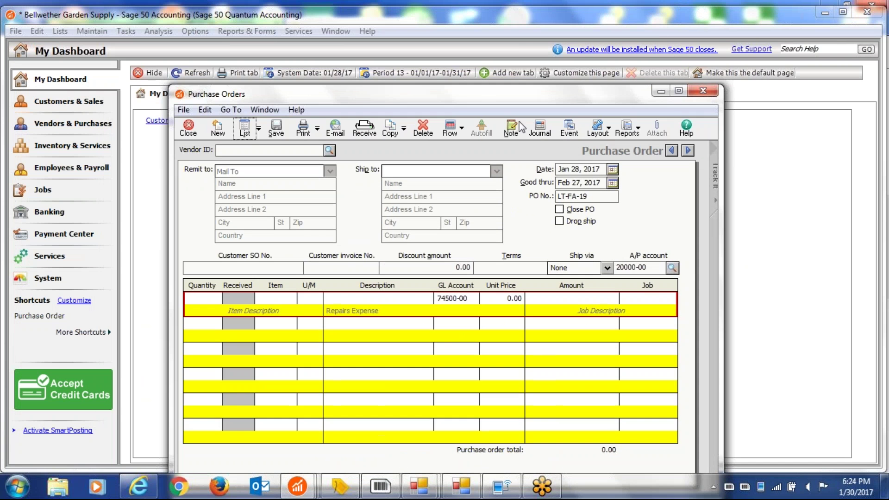
left_click(244, 130)
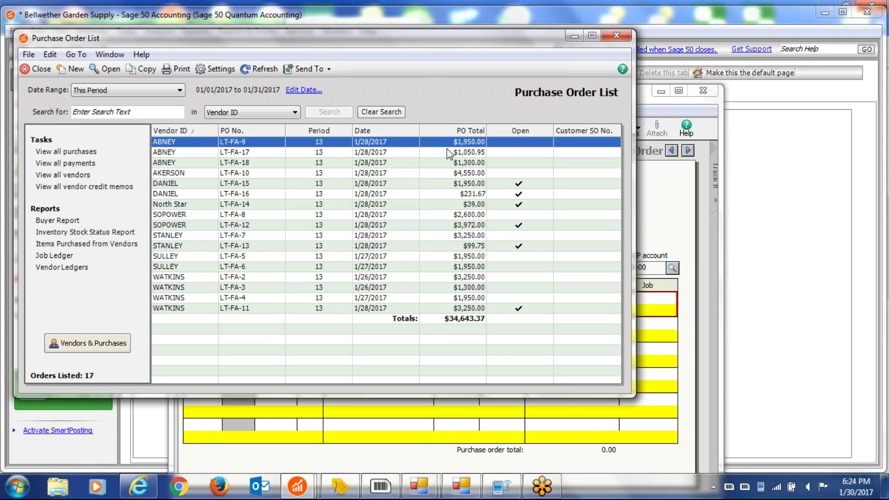
double_click(436, 142)
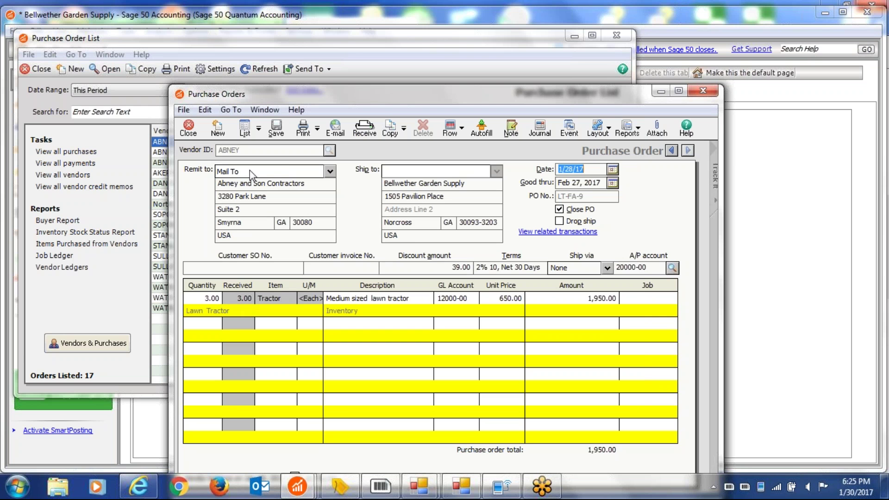
Step: Check the Tractor line's quantity and unit price in purchase order LT-FA-9, then close the order and the list
left_click(199, 301)
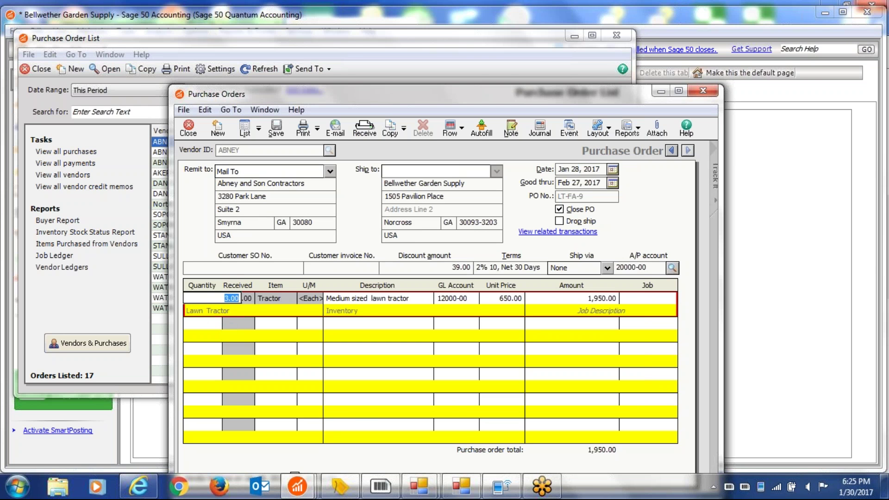
left_click(510, 298)
left_click(196, 134)
left_click(36, 69)
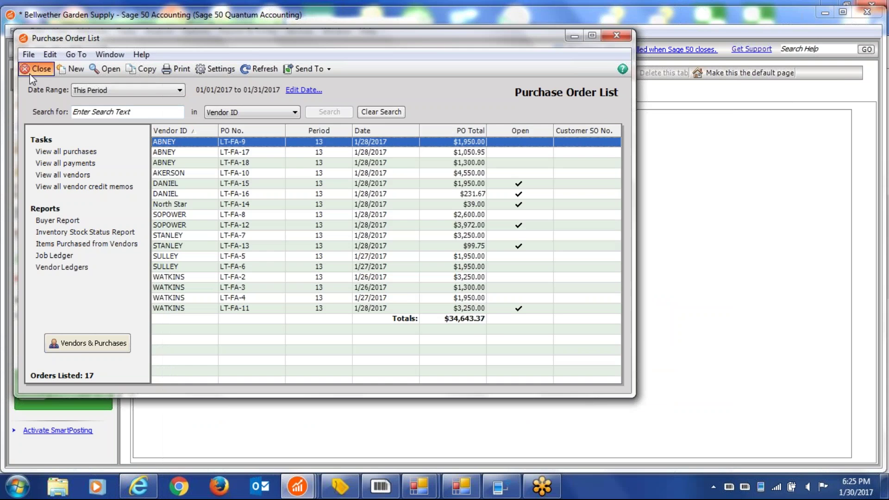
Step: Open the list of received inventory purchases and sort it by vendor ID
left_click(129, 32)
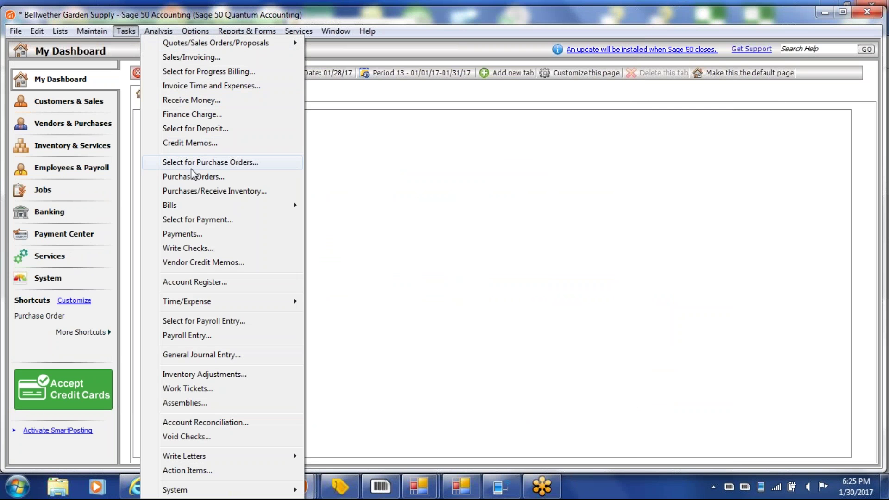
left_click(225, 191)
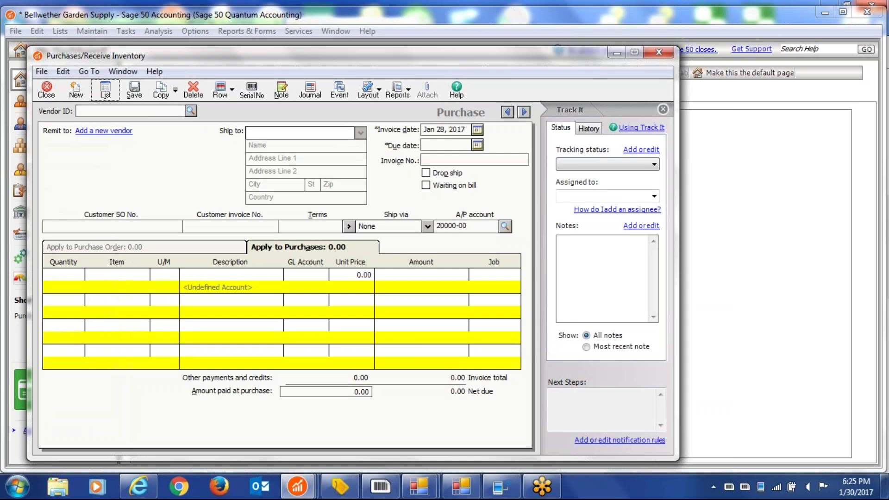
left_click(105, 90)
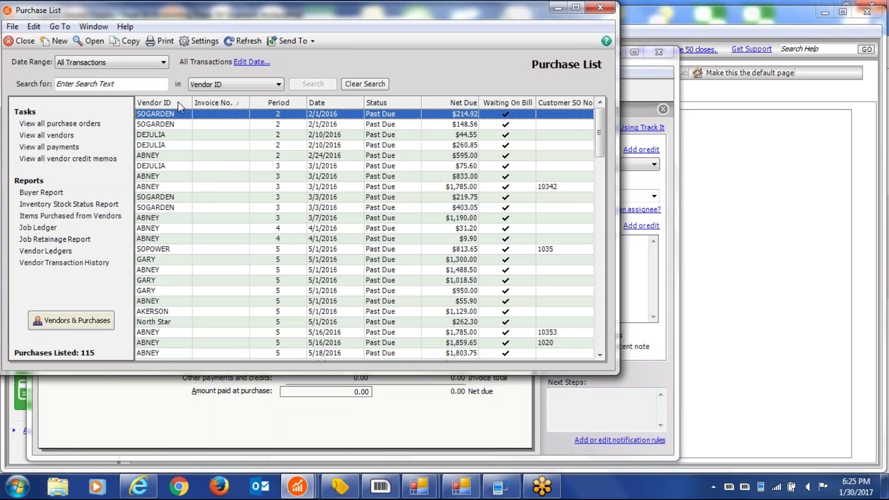
scroll(376, 234, "up", 20)
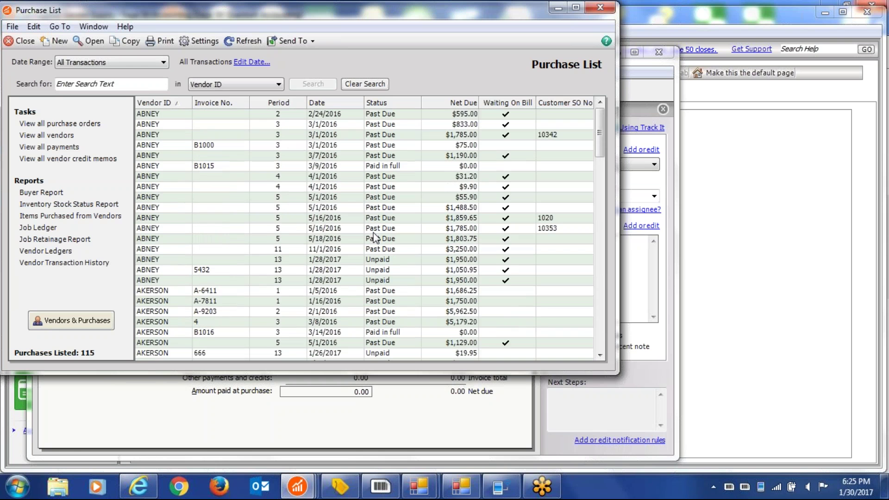
Step: Sort the purchases by net due, view ABNEY's purchase dated 2/24/2016, and close it
left_click(430, 114)
left_click(431, 102)
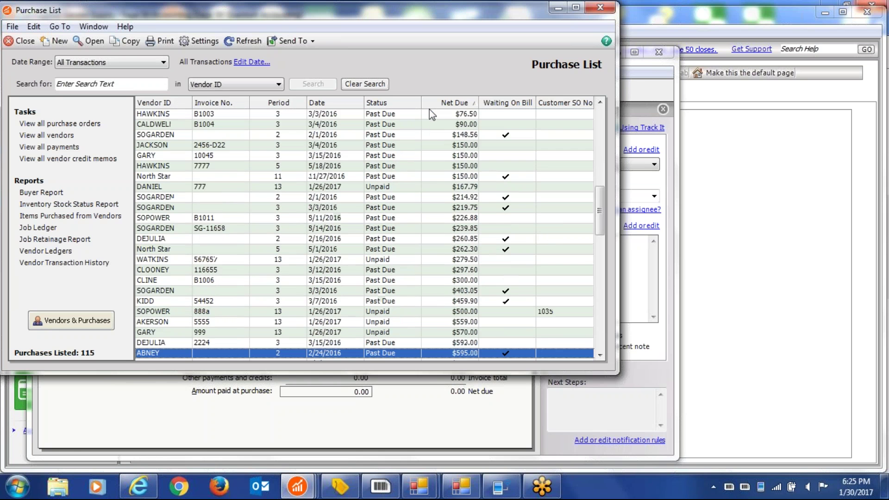
double_click(327, 354)
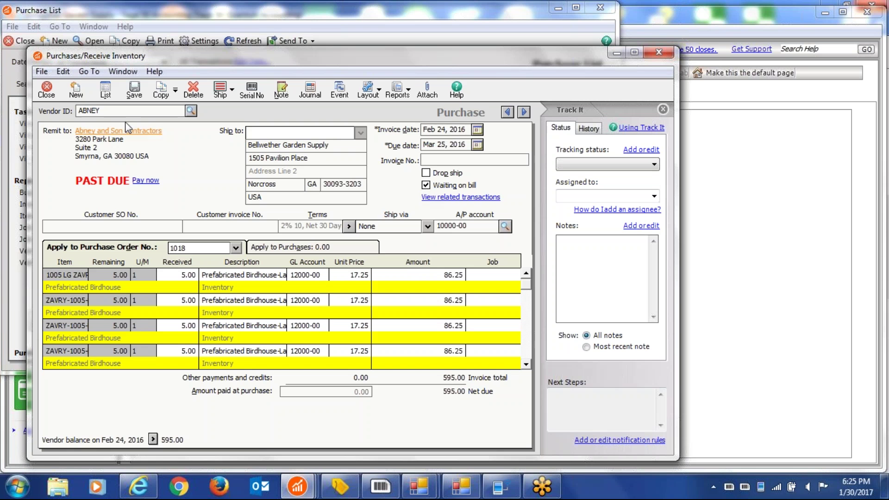
left_click(47, 89)
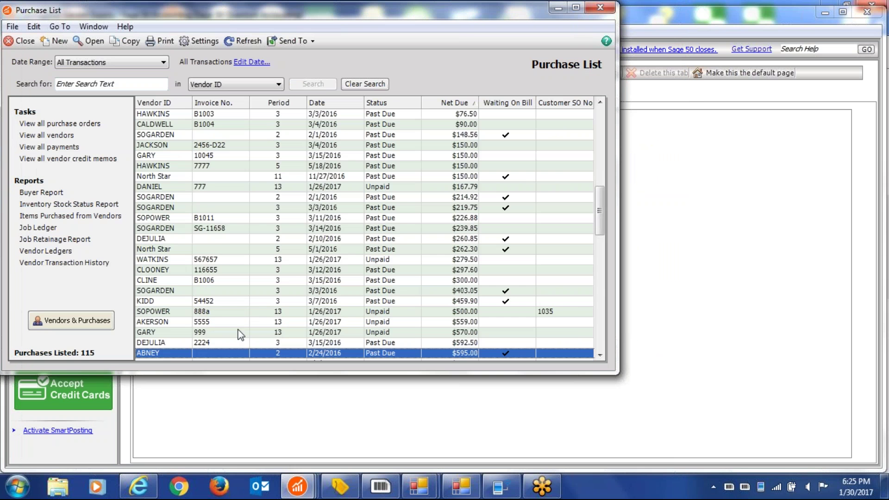
Step: Open ABNEY's purchase dated 11/1/2016 from the list sorted by vendor ID and view the Tractor line's serial numbers
left_click(179, 102)
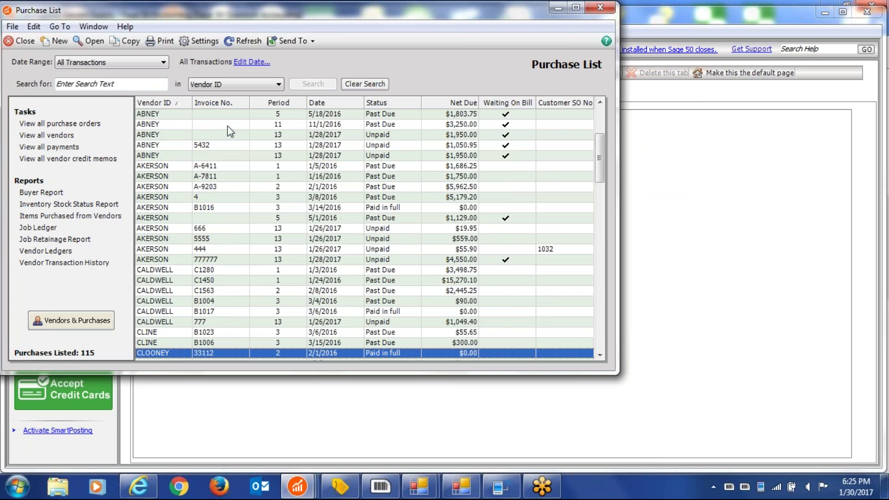
double_click(301, 123)
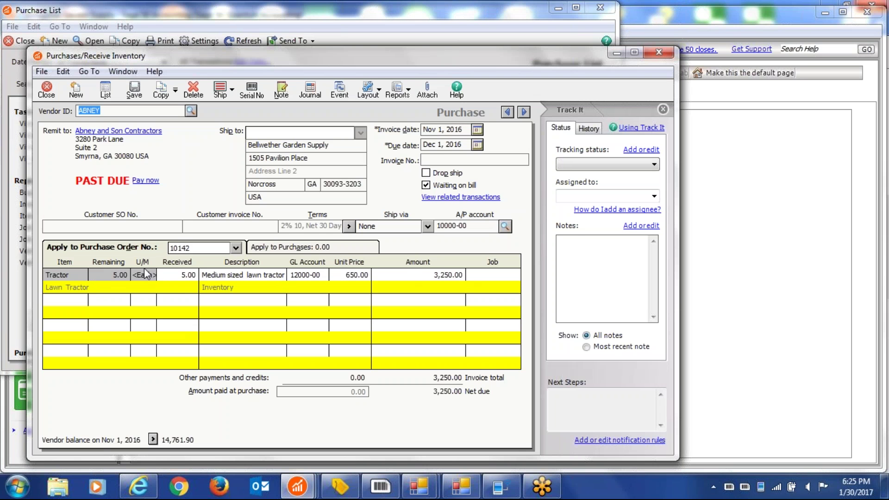
left_click(252, 90)
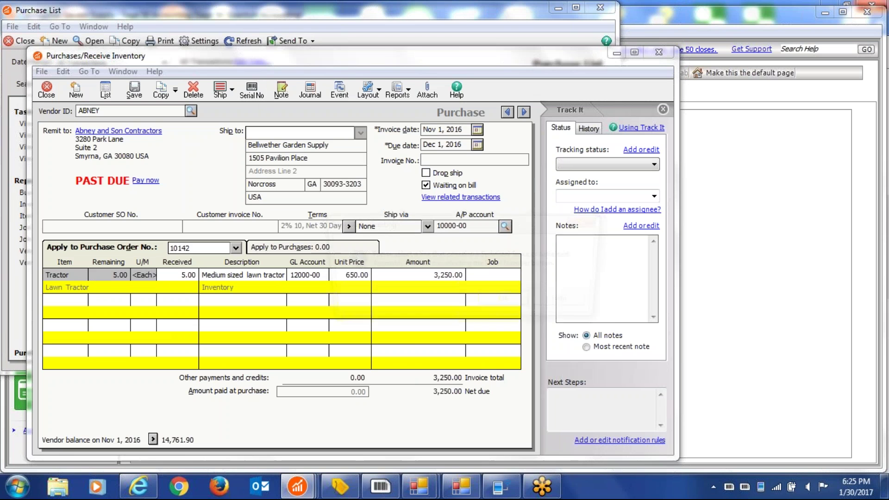
left_click(493, 303)
left_click(83, 273)
left_click(251, 90)
left_click_drag(426, 97, 705, 203)
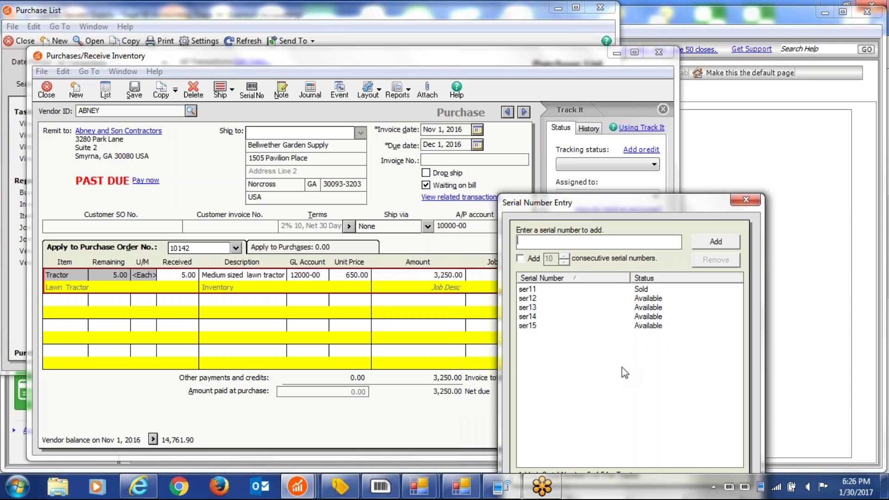
left_click(746, 200)
Step: Sort the purchase list by date, view ABNEY's $1,050.95 purchase dated 1/28/2017, and close it
left_click(106, 90)
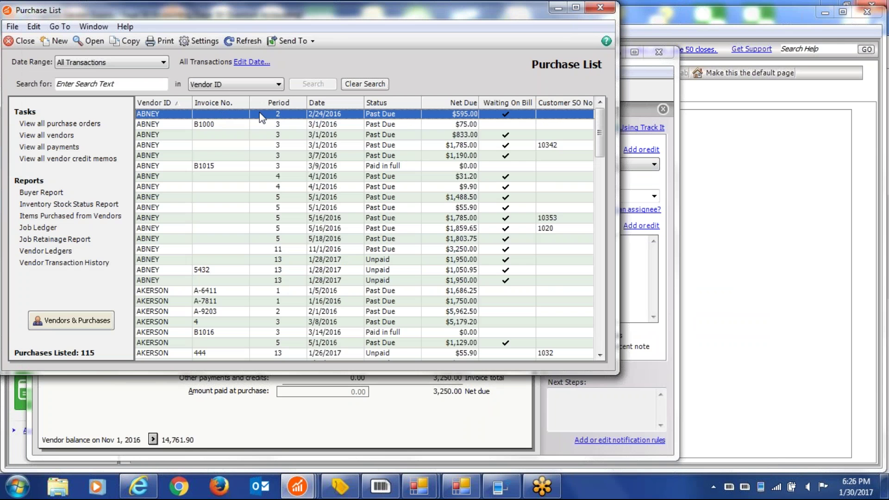
left_click(340, 101)
scroll(351, 204, "down", 15)
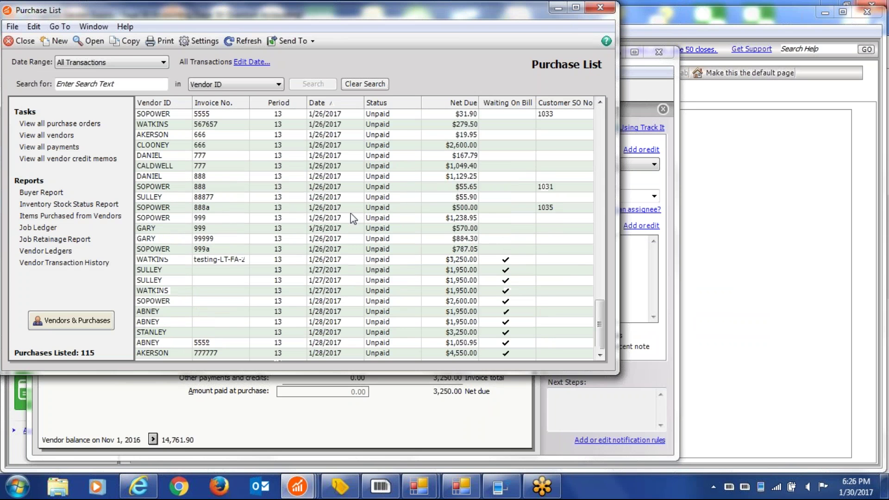
left_click(183, 342)
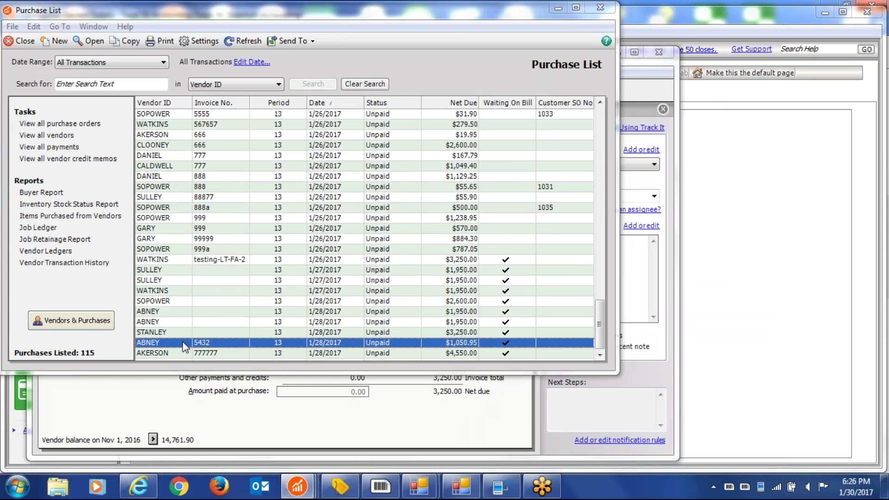
double_click(182, 342)
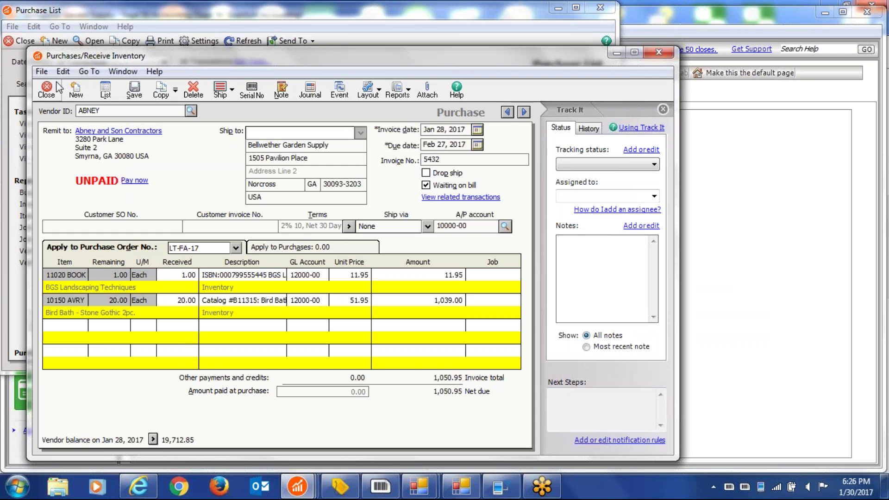
key("Escape")
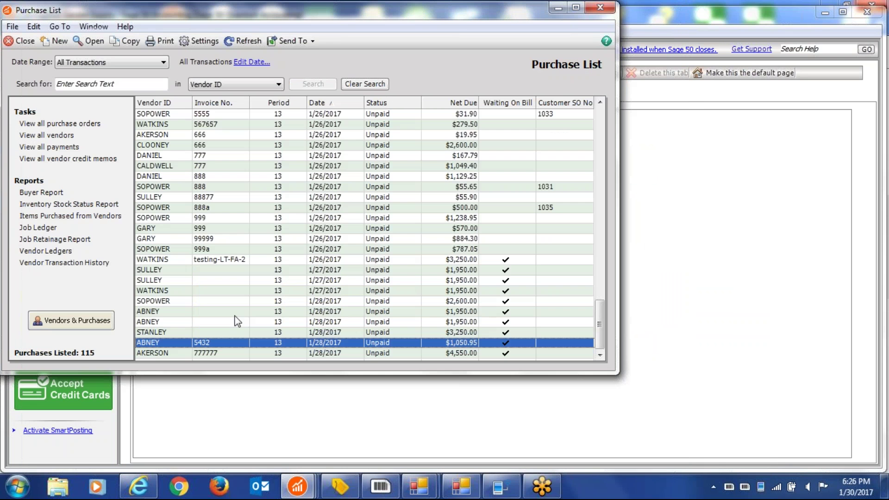
Step: View the second of ABNEY's two $1,950.00 purchases dated 1/28/2017, then close it
left_click(288, 323)
double_click(288, 324)
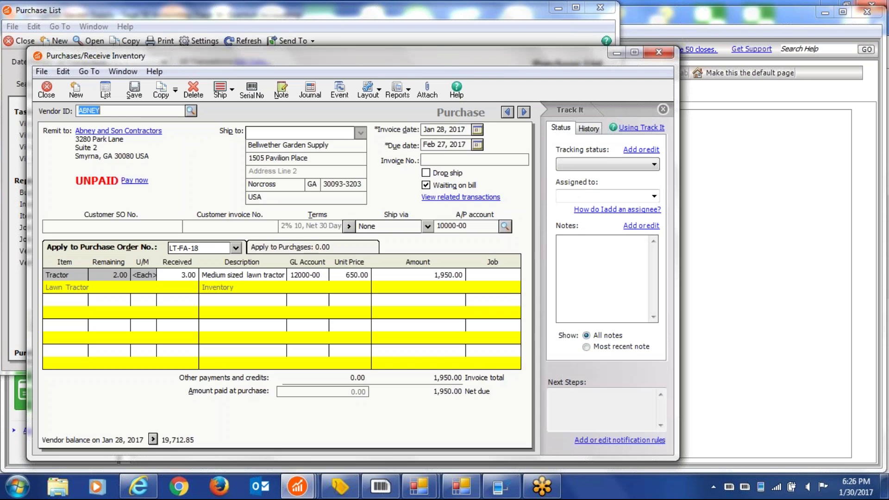
left_click(42, 71)
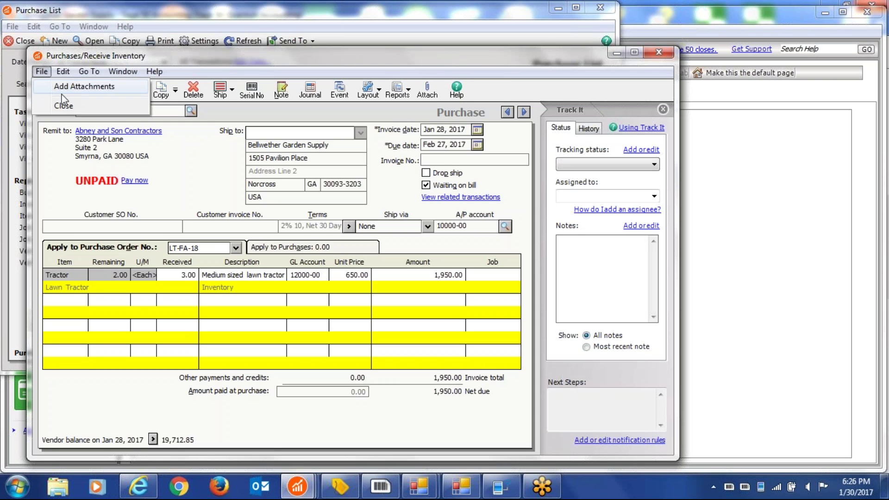
left_click(63, 105)
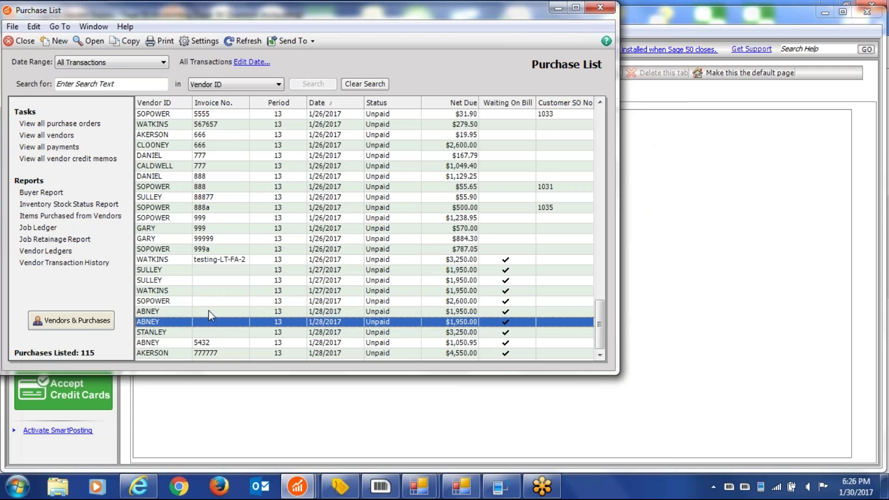
Step: Check the Tractor line's serial numbers in the first of ABNEY's two $1,950.00 purchases dated 1/28/2017, then close the purchase
double_click(209, 312)
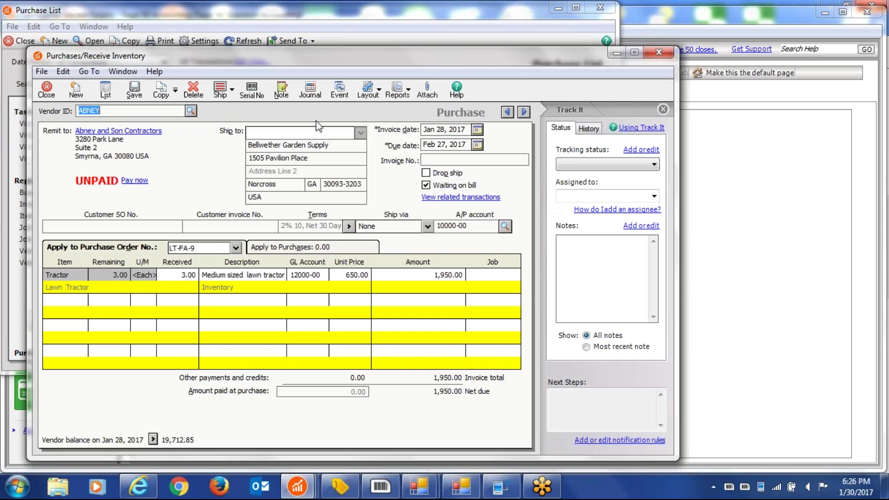
left_click(252, 90)
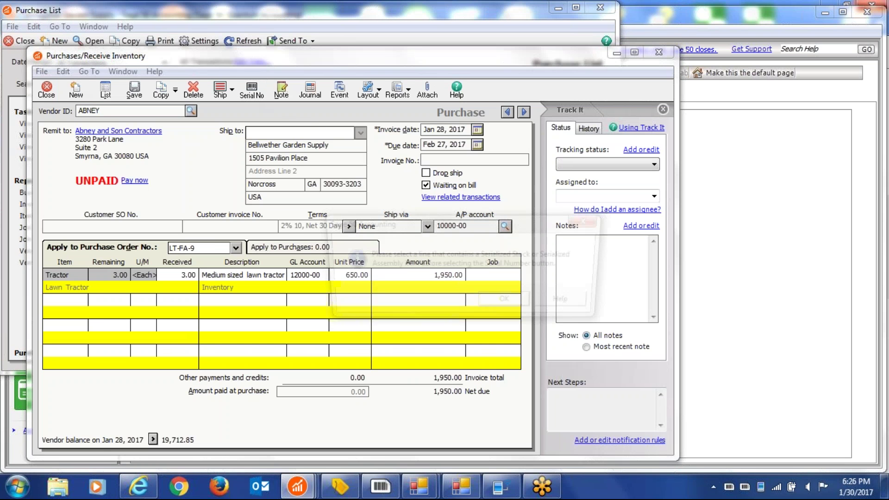
left_click(493, 304)
left_click(87, 272)
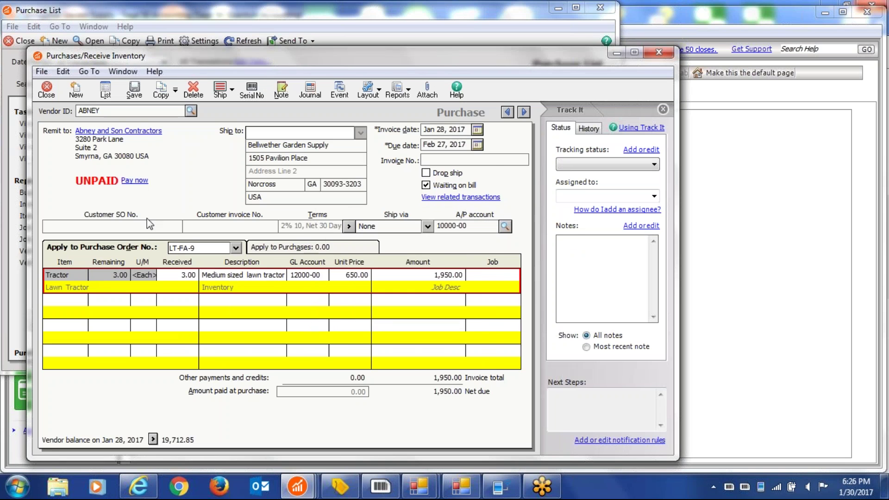
left_click(252, 91)
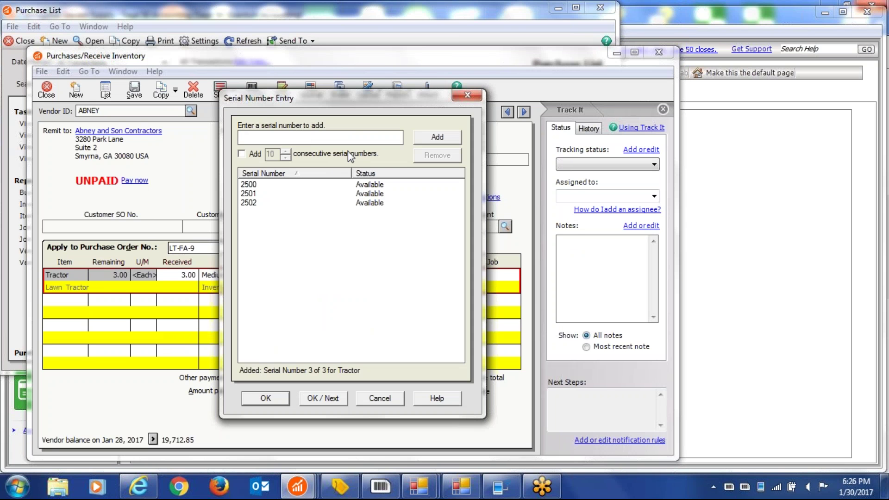
left_click_drag(410, 110, 707, 152)
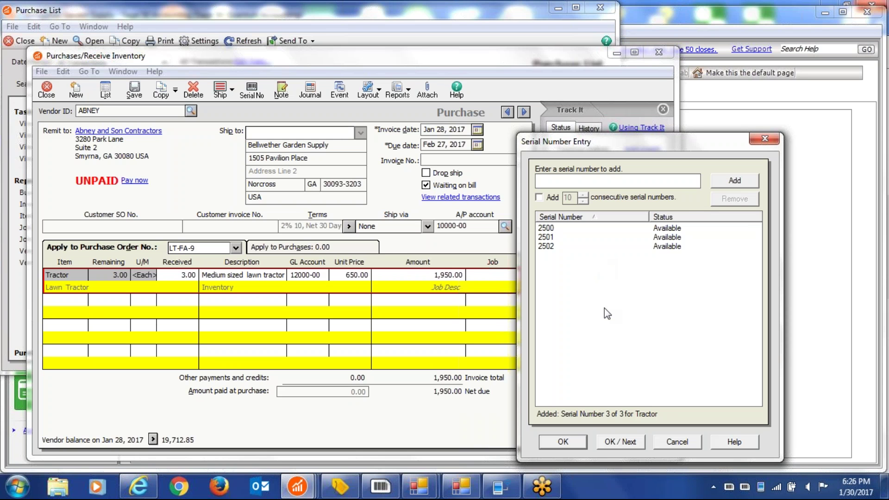
left_click(563, 442)
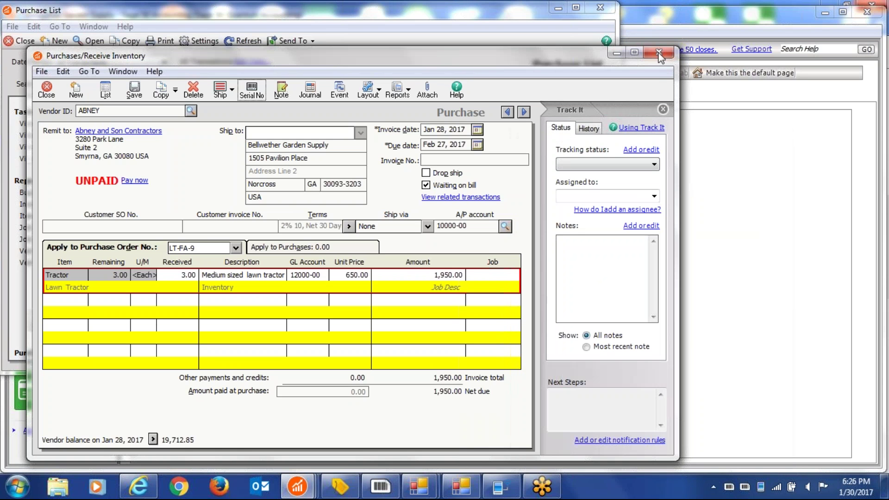
left_click(659, 51)
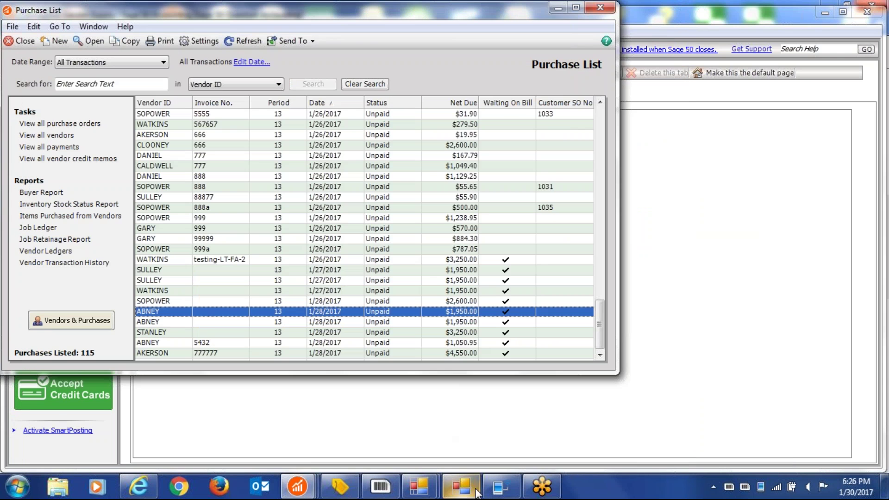
Step: Switch to MyMobiler and open purchase order receiving for the company Bellwether Garden Supply
left_click(501, 486)
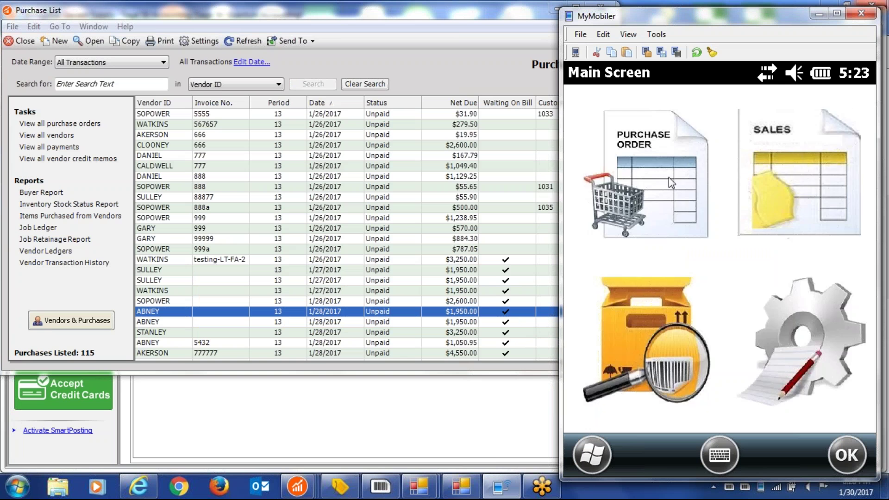
left_click(669, 178)
left_click(859, 202)
left_click(740, 243)
left_click(703, 266)
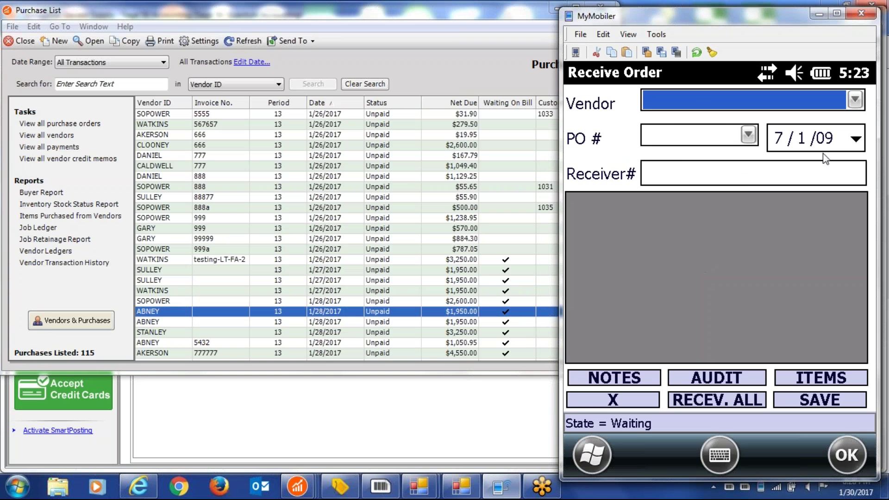
Step: View the vendor choices for receiving an order, then leave the Receive Order screen and minimize MyMobiler
left_click(856, 100)
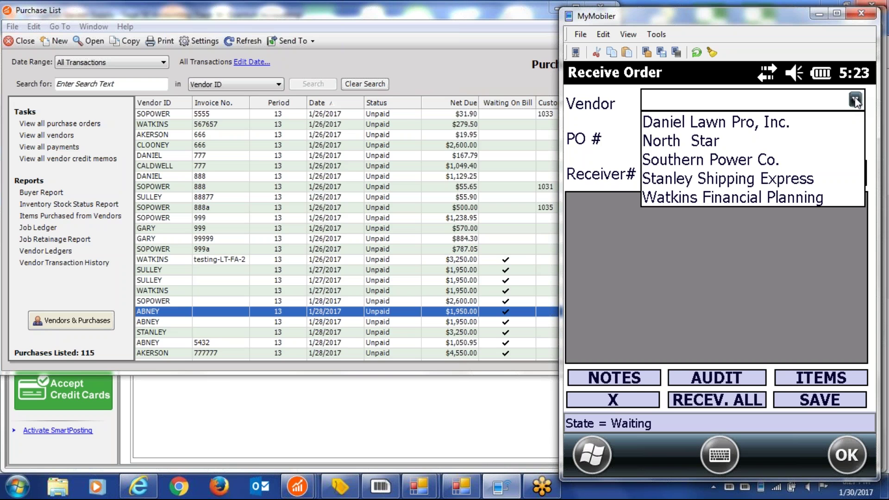
left_click(605, 400)
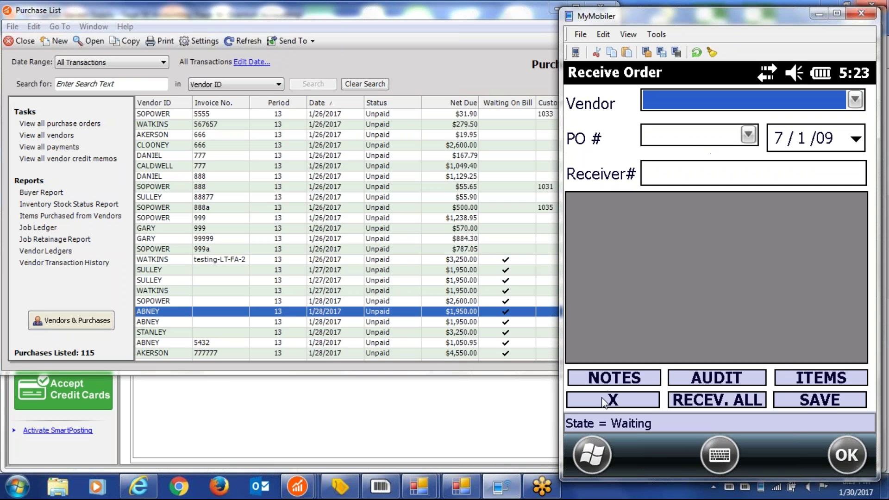
left_click(607, 401)
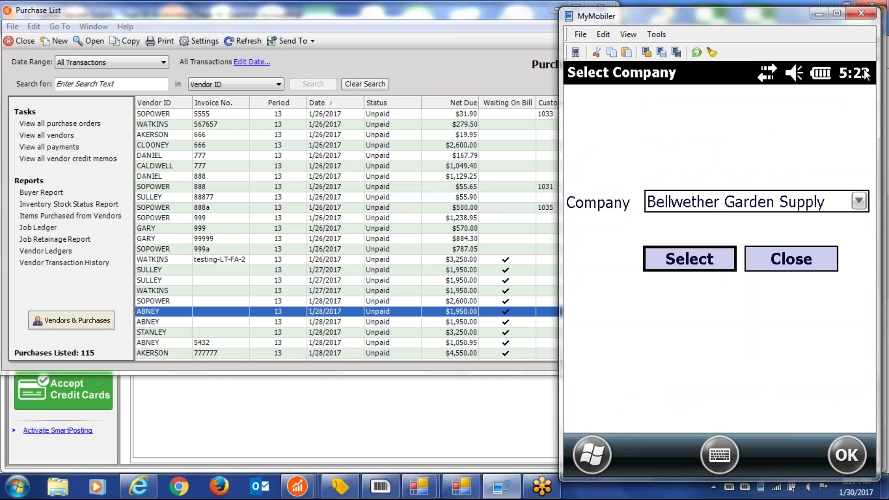
left_click(819, 14)
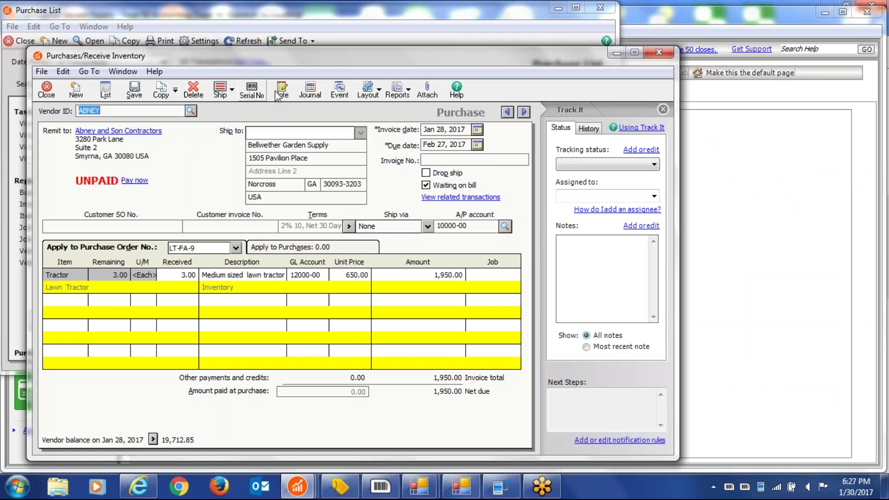
Step: View the internal and vendor notes of ABNEY's purchase for LT-FA-9, then close the purchase and the purchase list
left_click(281, 89)
left_click(280, 171)
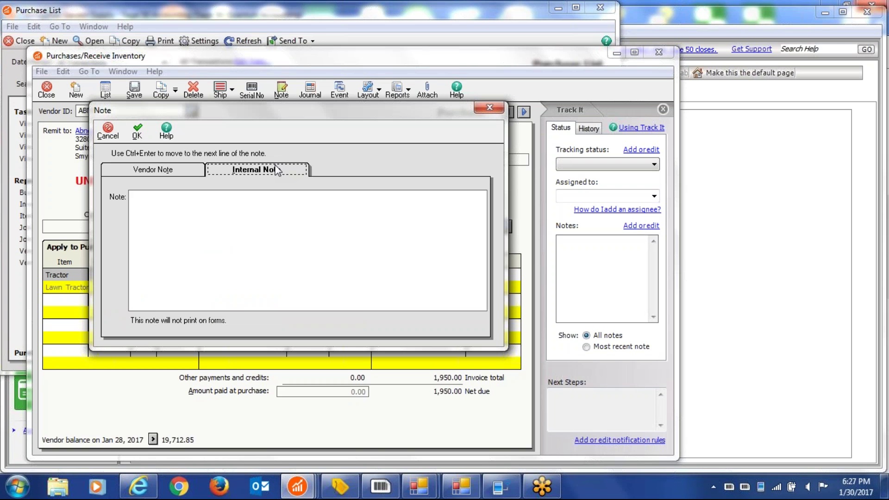
left_click(201, 170)
left_click(108, 132)
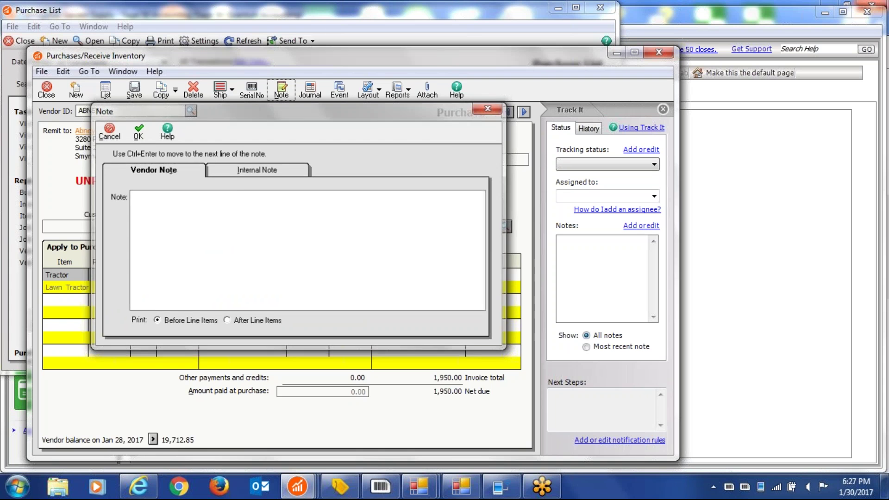
left_click(46, 91)
left_click(11, 42)
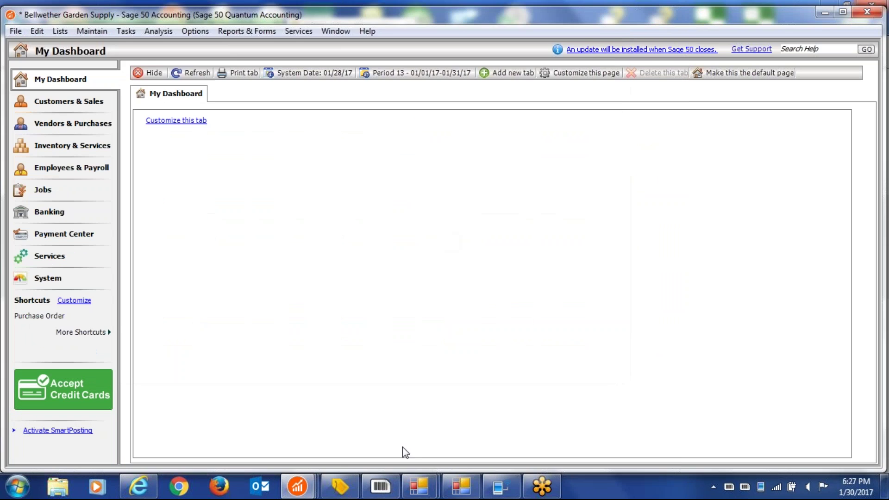
Step: Close the Sales Orders and Purchase Order Report windows still open in the background
mouse_move(306, 487)
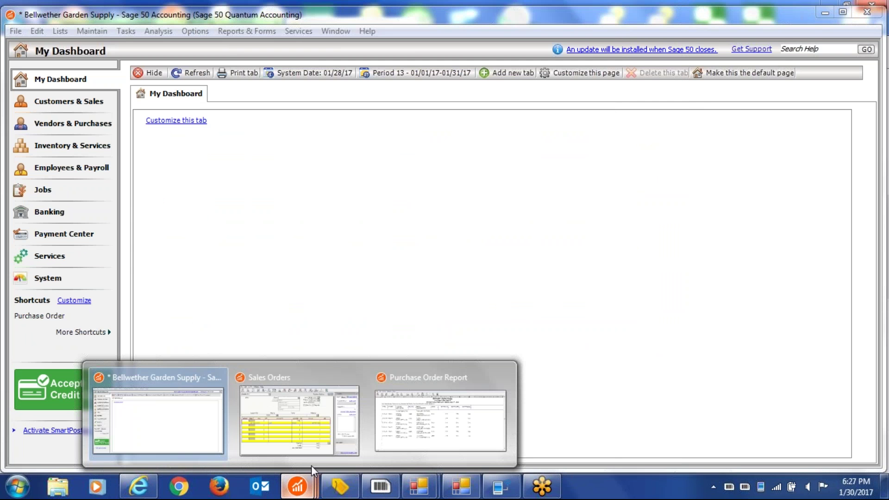
left_click(351, 405)
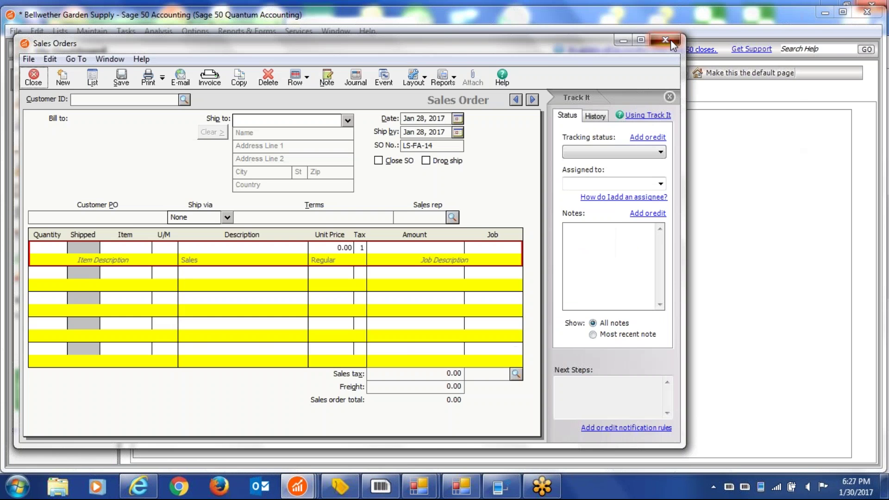
left_click(671, 40)
mouse_move(301, 490)
left_click(350, 423)
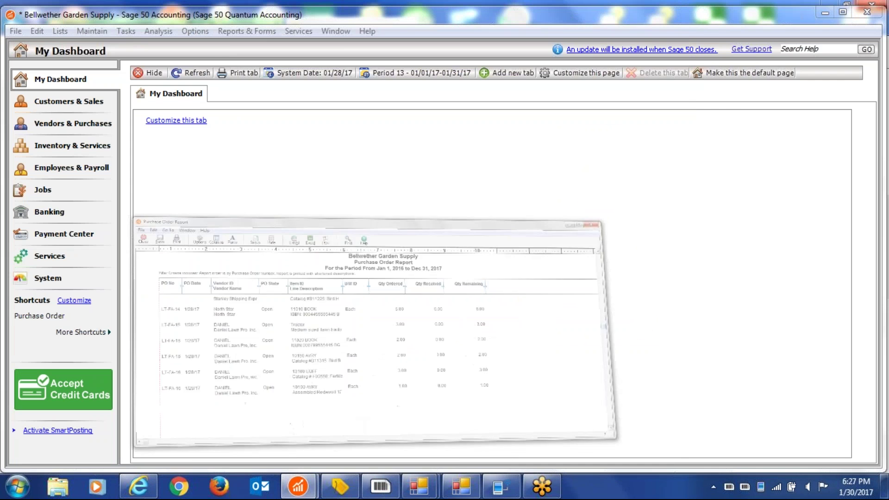
left_click(20, 44)
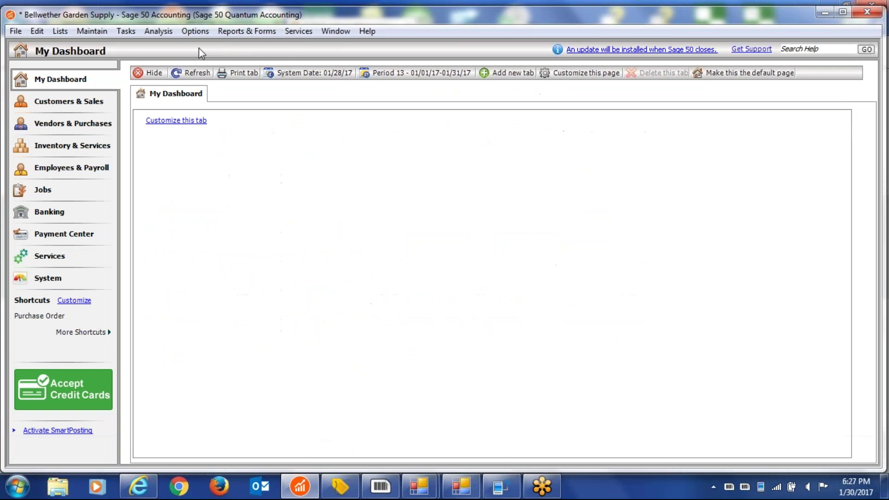
Step: Open Sales/Invoicing and bring up the list of sales invoices
left_click(130, 34)
mouse_move(290, 48)
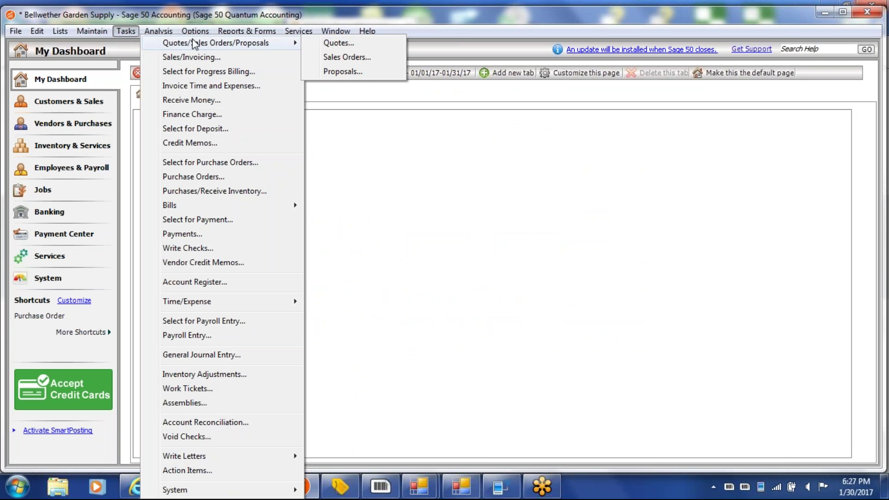
left_click(278, 58)
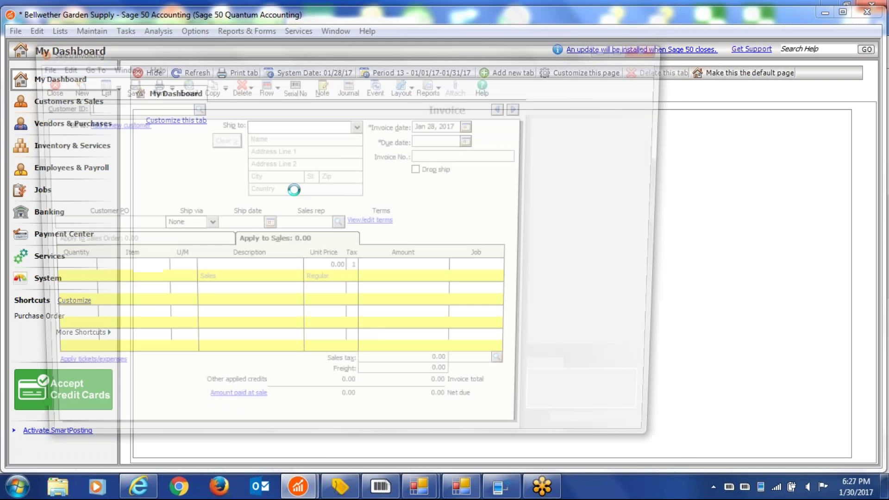
left_click(94, 85)
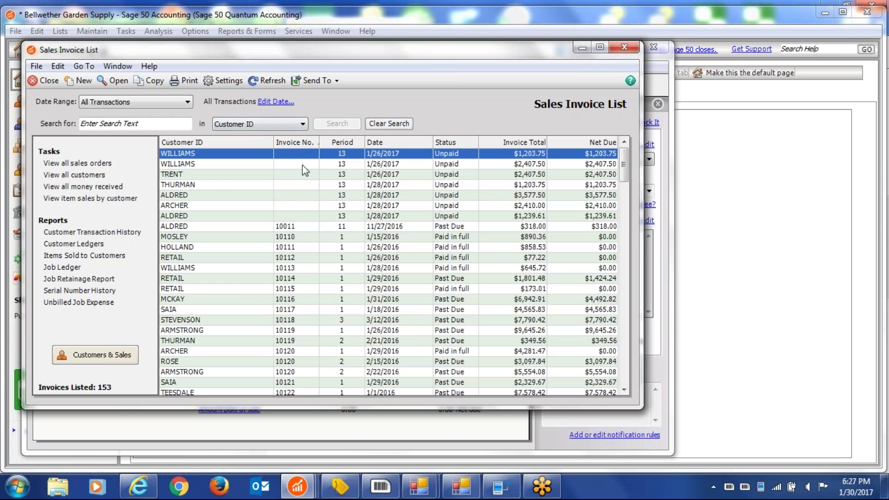
Step: View the $1,239.61 Aldred Builders invoice dated 1/28/2017, then close it without saving changes
double_click(290, 219)
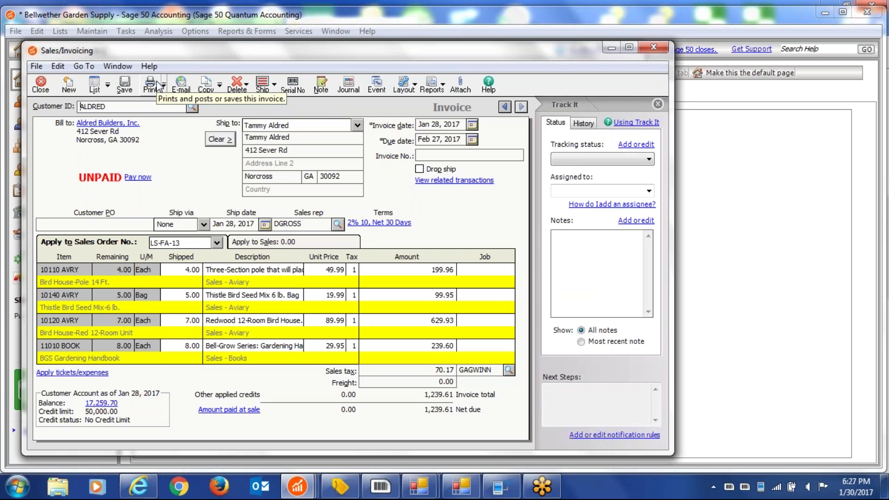
left_click(41, 85)
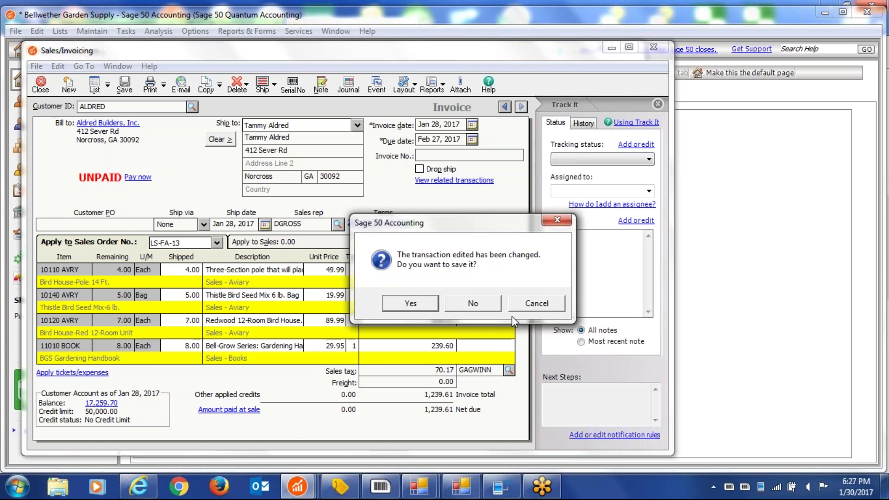
left_click(475, 303)
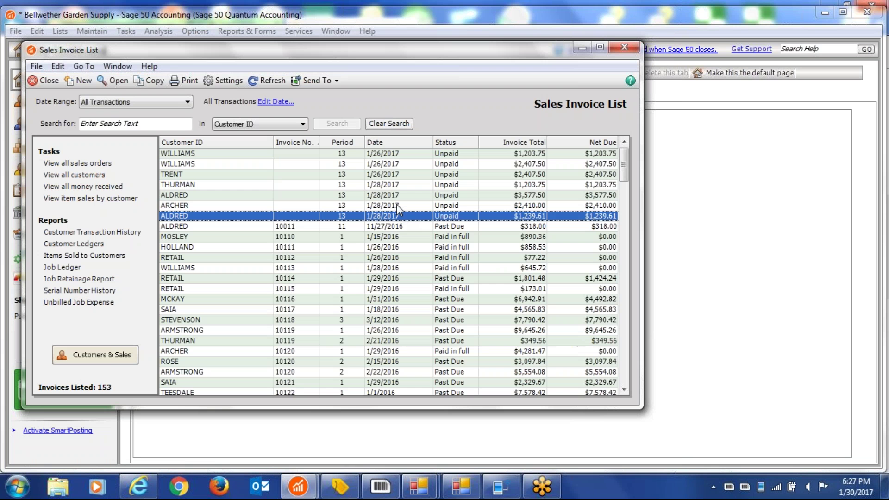
Step: Open the Archer Scapes and Ponds invoice dated 1/28/2017 and check which sales order its Tractor line is applied to
double_click(396, 205)
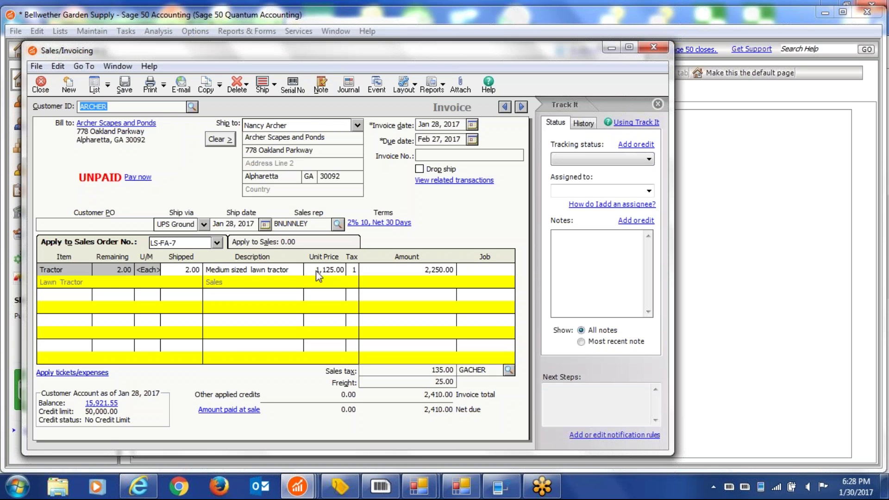
left_click(85, 276)
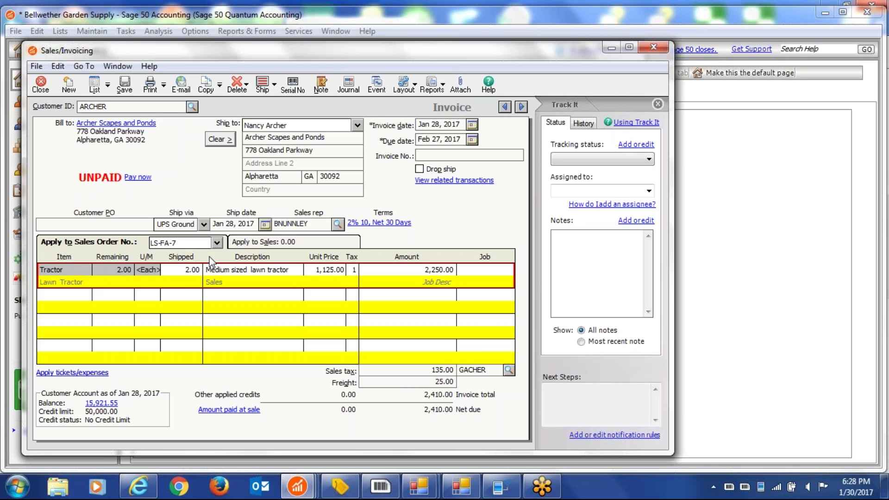
left_click(217, 242)
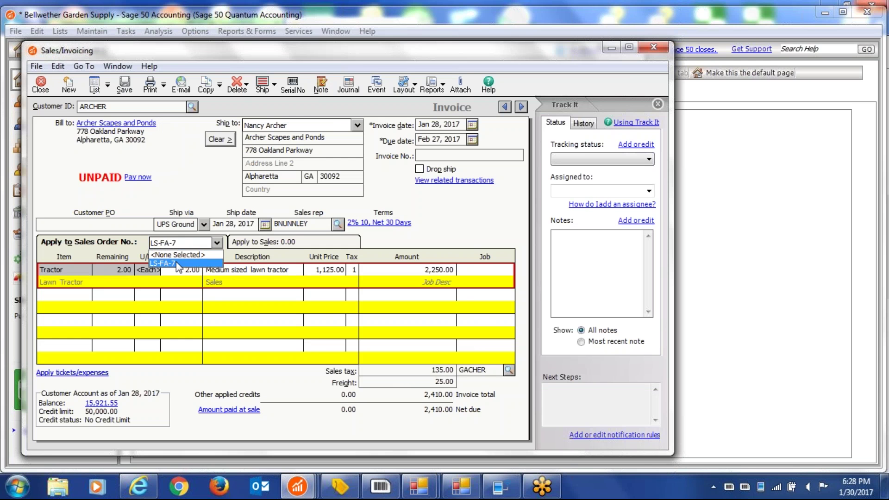
left_click(176, 262)
Step: Review which serial numbers are selected for the Tractor line through the end of the list, then close the serial number selection
left_click(293, 86)
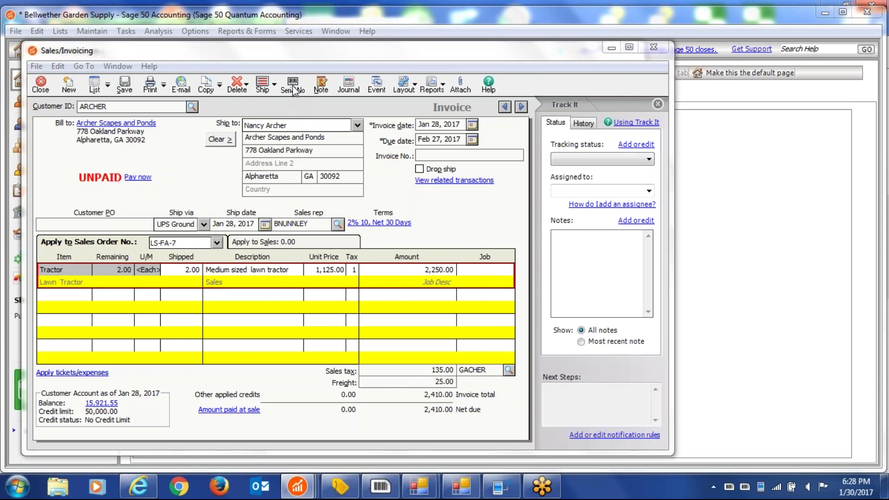
left_click_drag(355, 98, 603, 135)
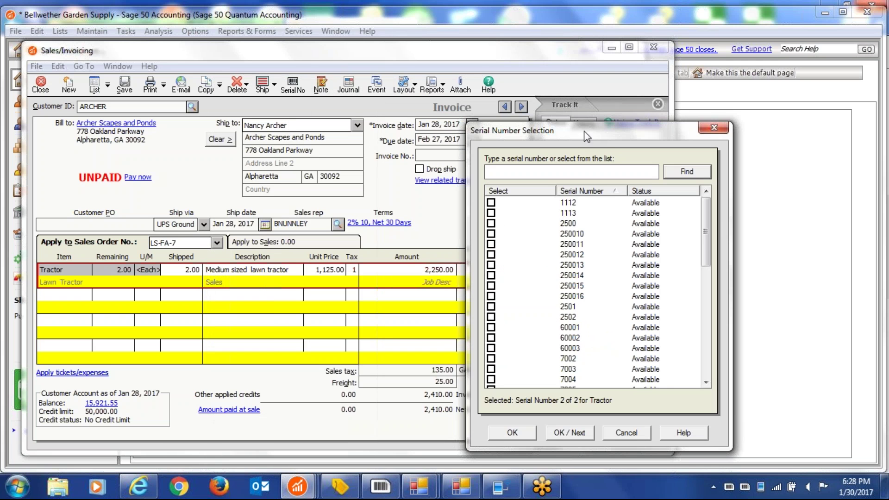
left_click_drag(706, 243, 703, 352)
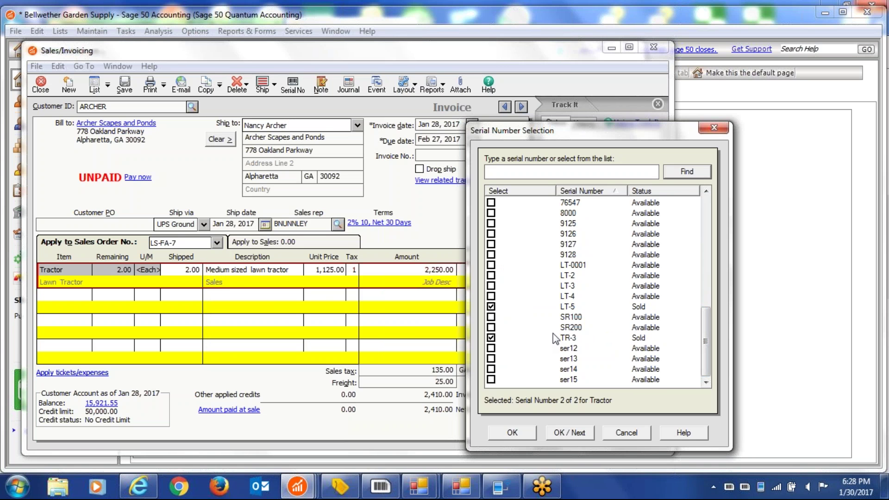
left_click(514, 432)
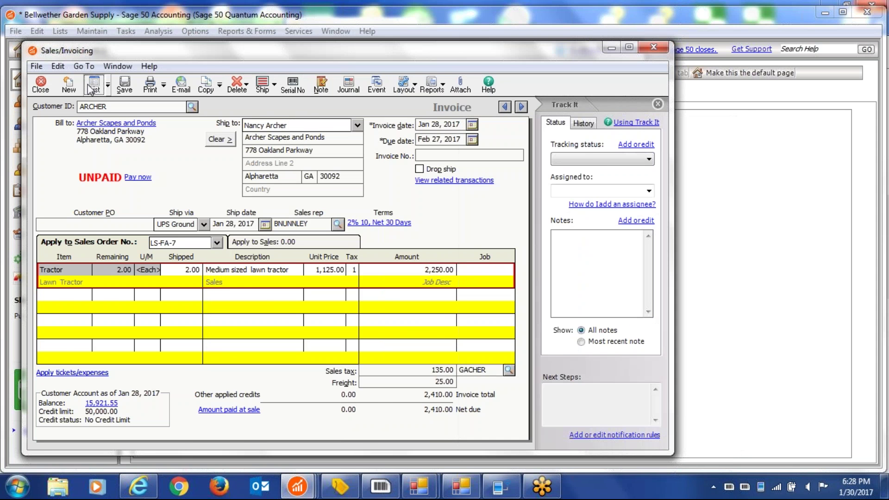
Step: Bring up the sales invoice list again, then close it and the Archer invoice without saving changes
left_click(92, 87)
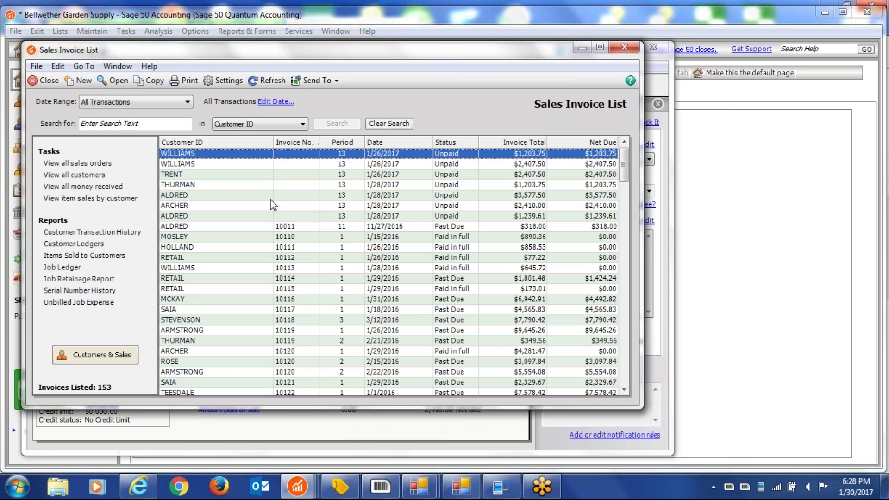
left_click(46, 81)
left_click(41, 84)
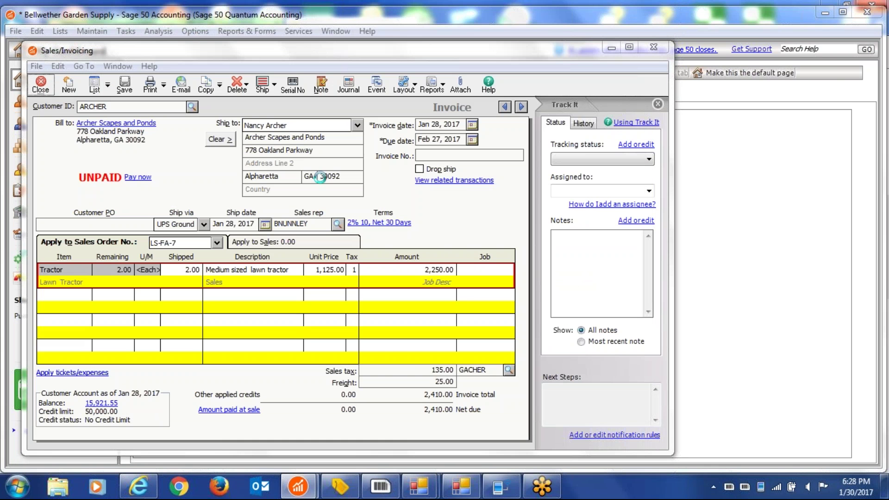
left_click(481, 305)
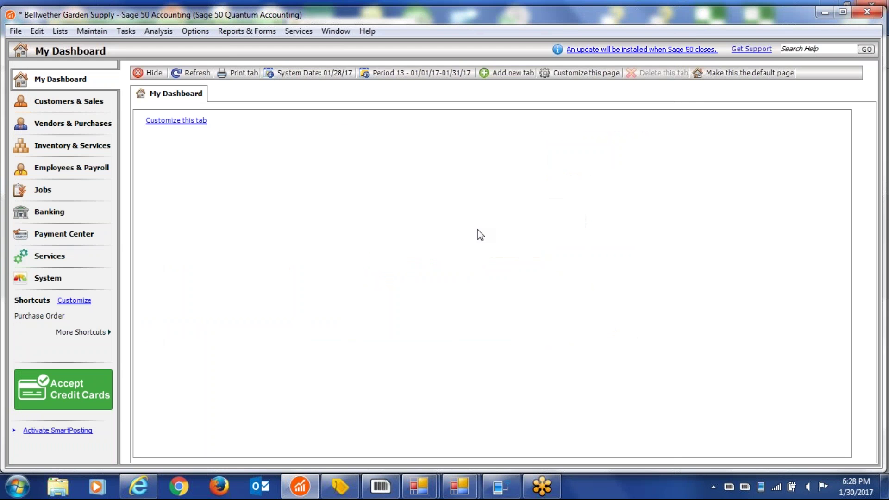